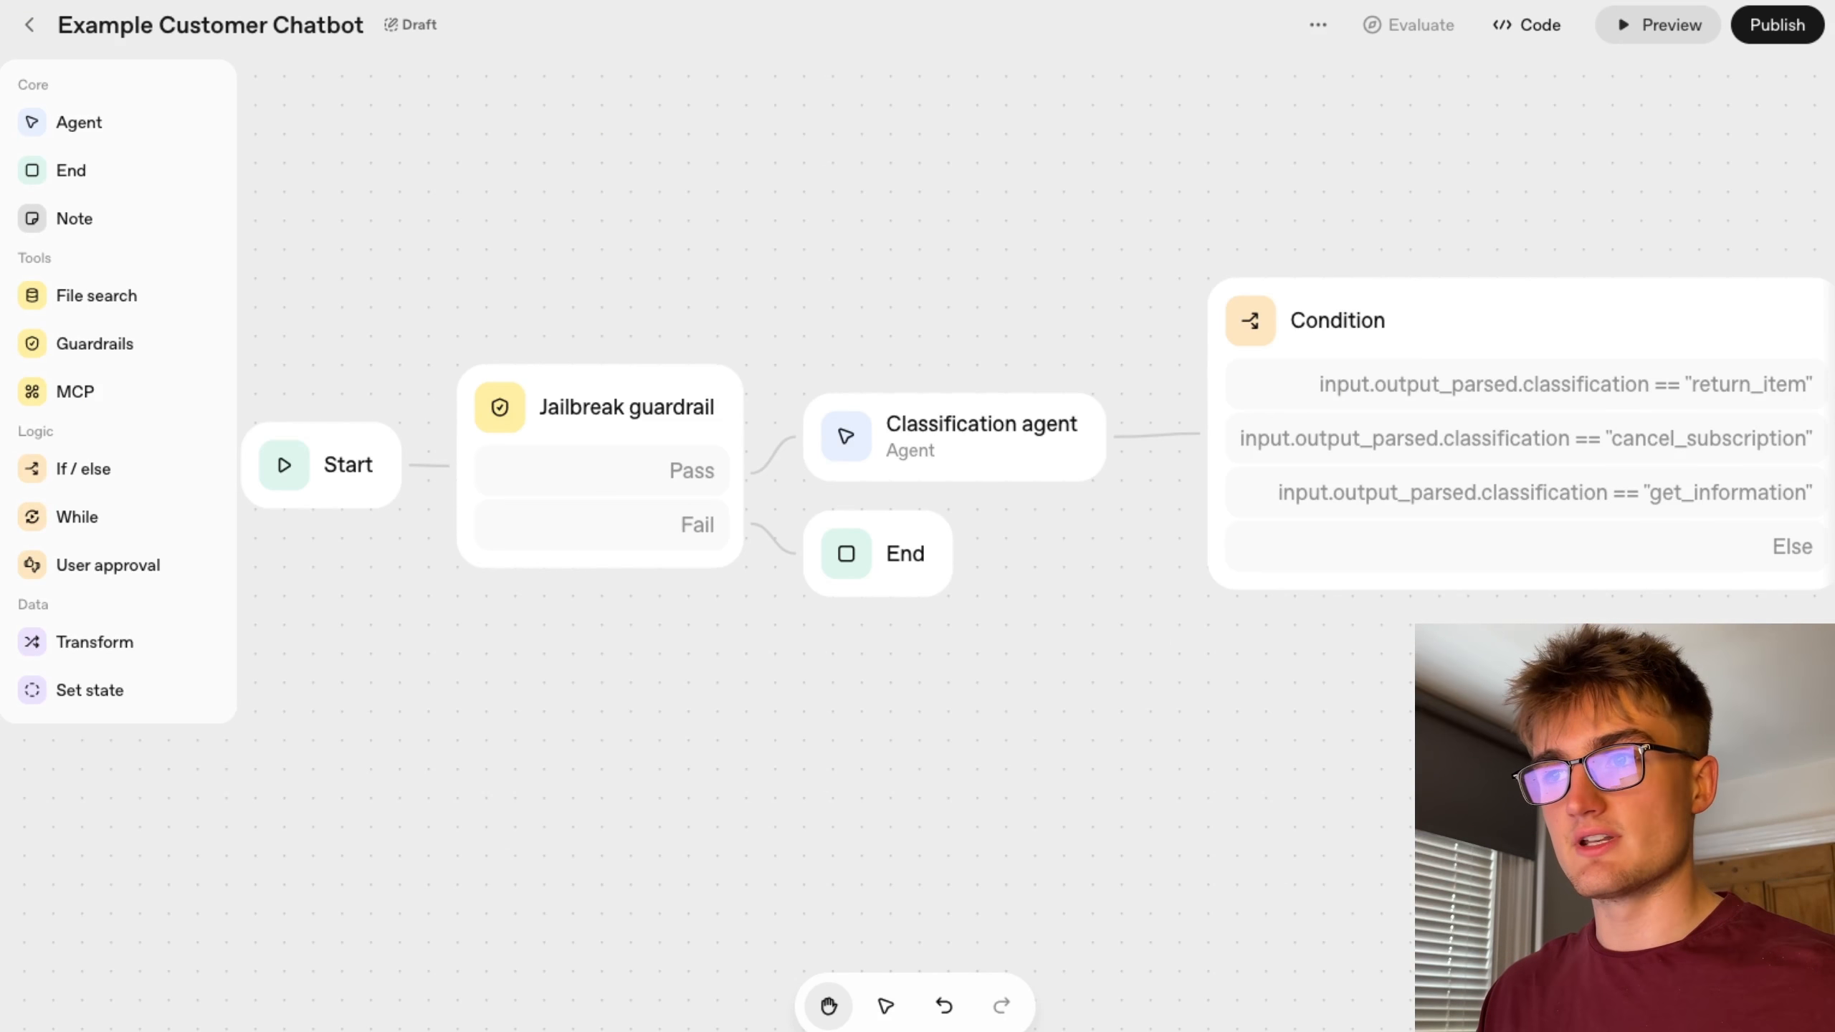
Pan across the workflow canvas to examine the nodes from Start through the guardrail, classifier, condition and agents.
{"action": "scroll", "coordinate": [1228, 755], "scroll_direction": "right", "scroll_amount": 10}
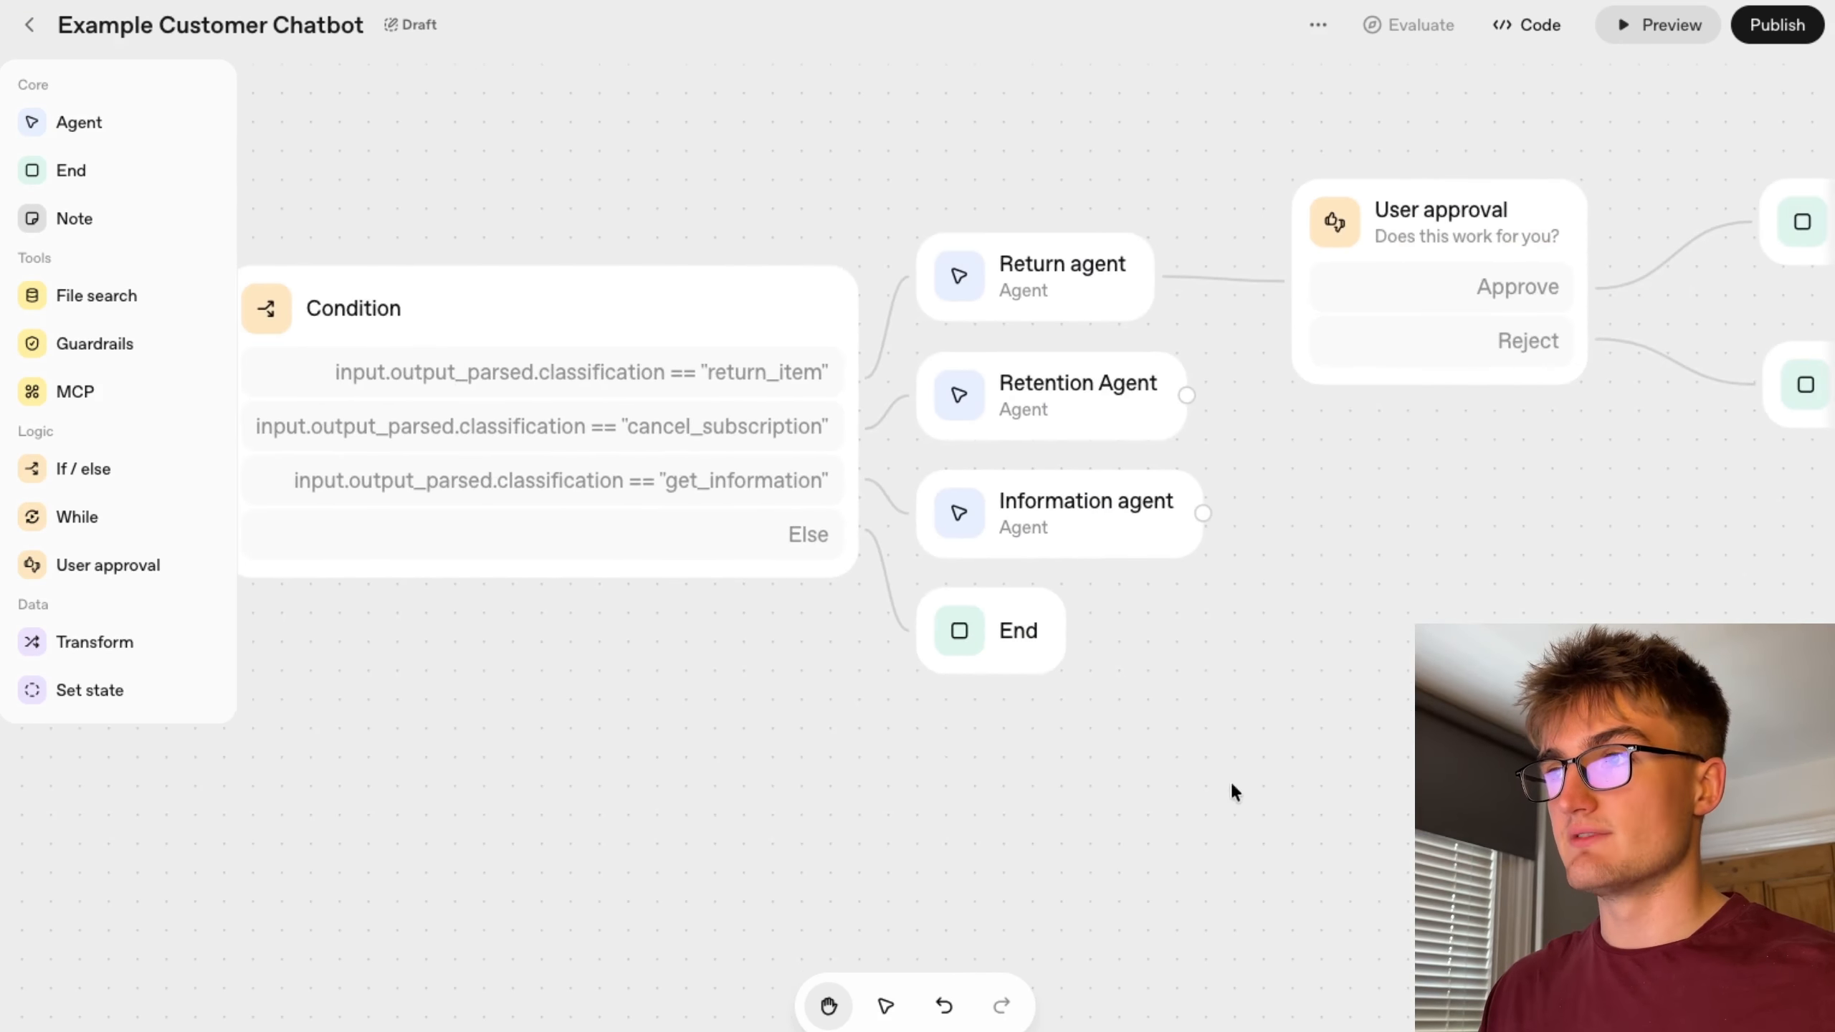
{"action": "left_click_drag", "start_coordinate": [1218, 786], "coordinate": [743, 839]}
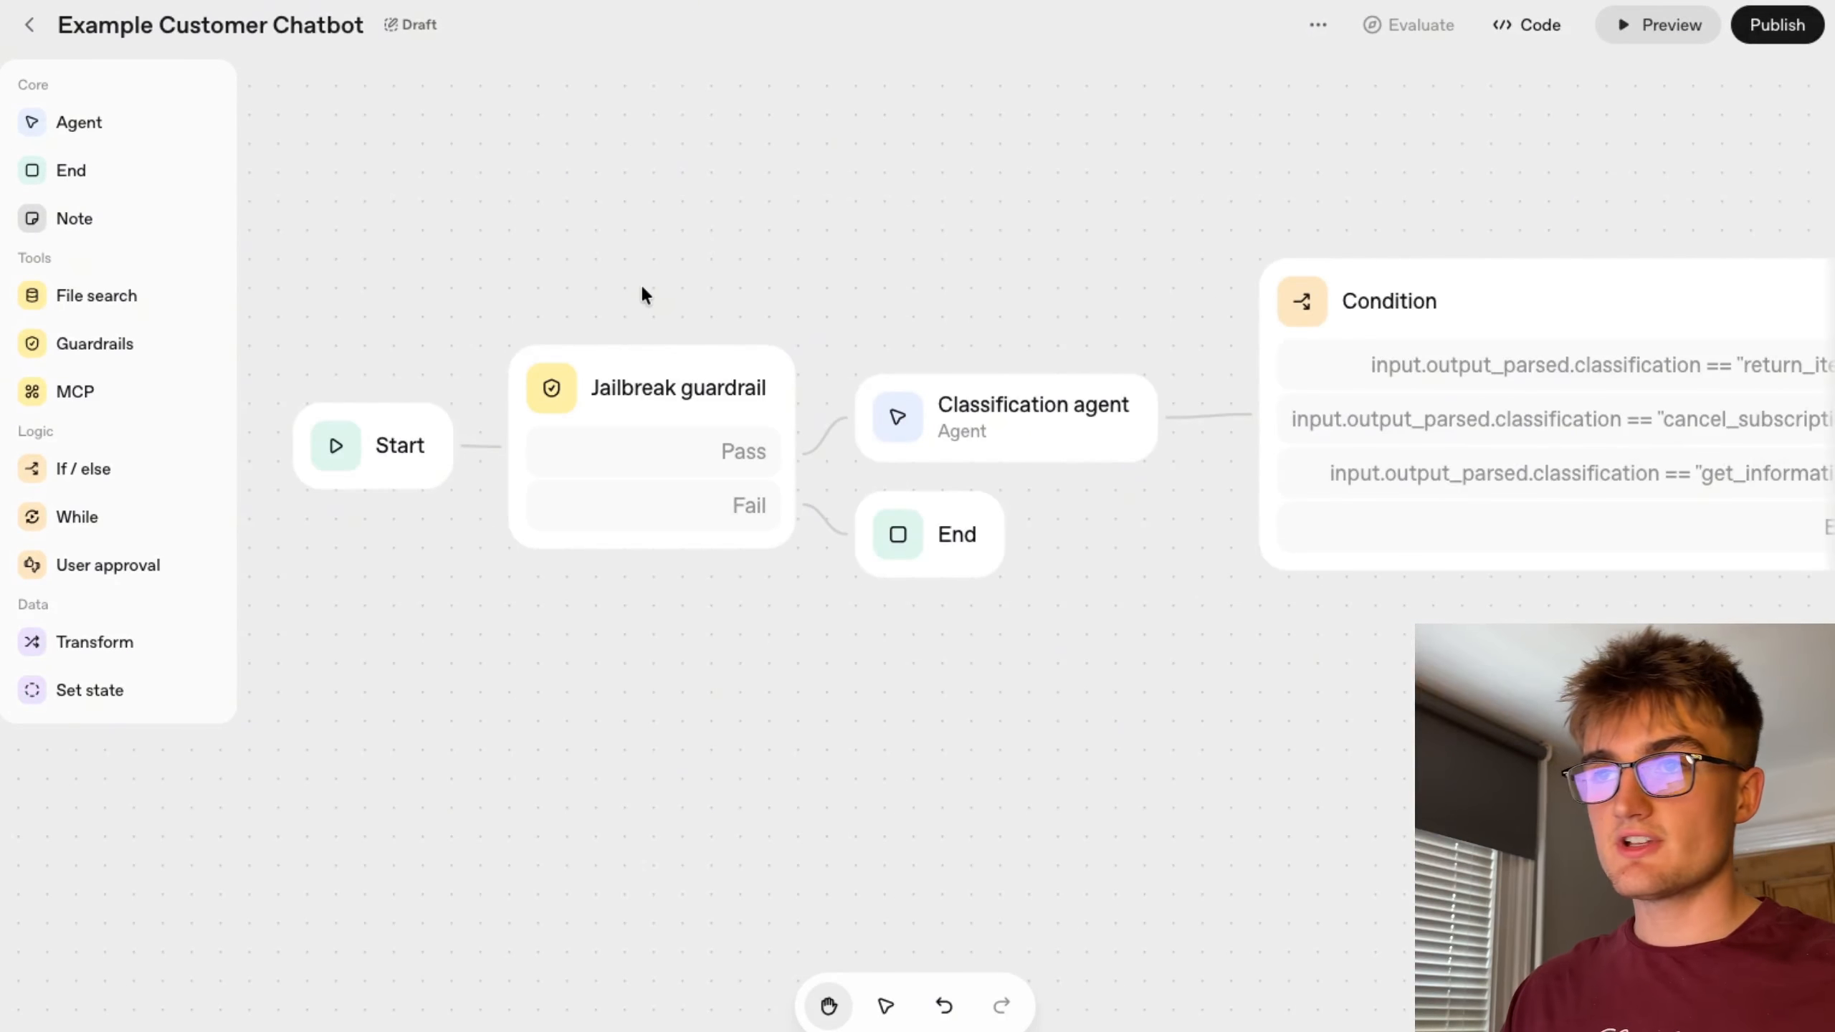
{"action": "left_click", "coordinate": [697, 400]}
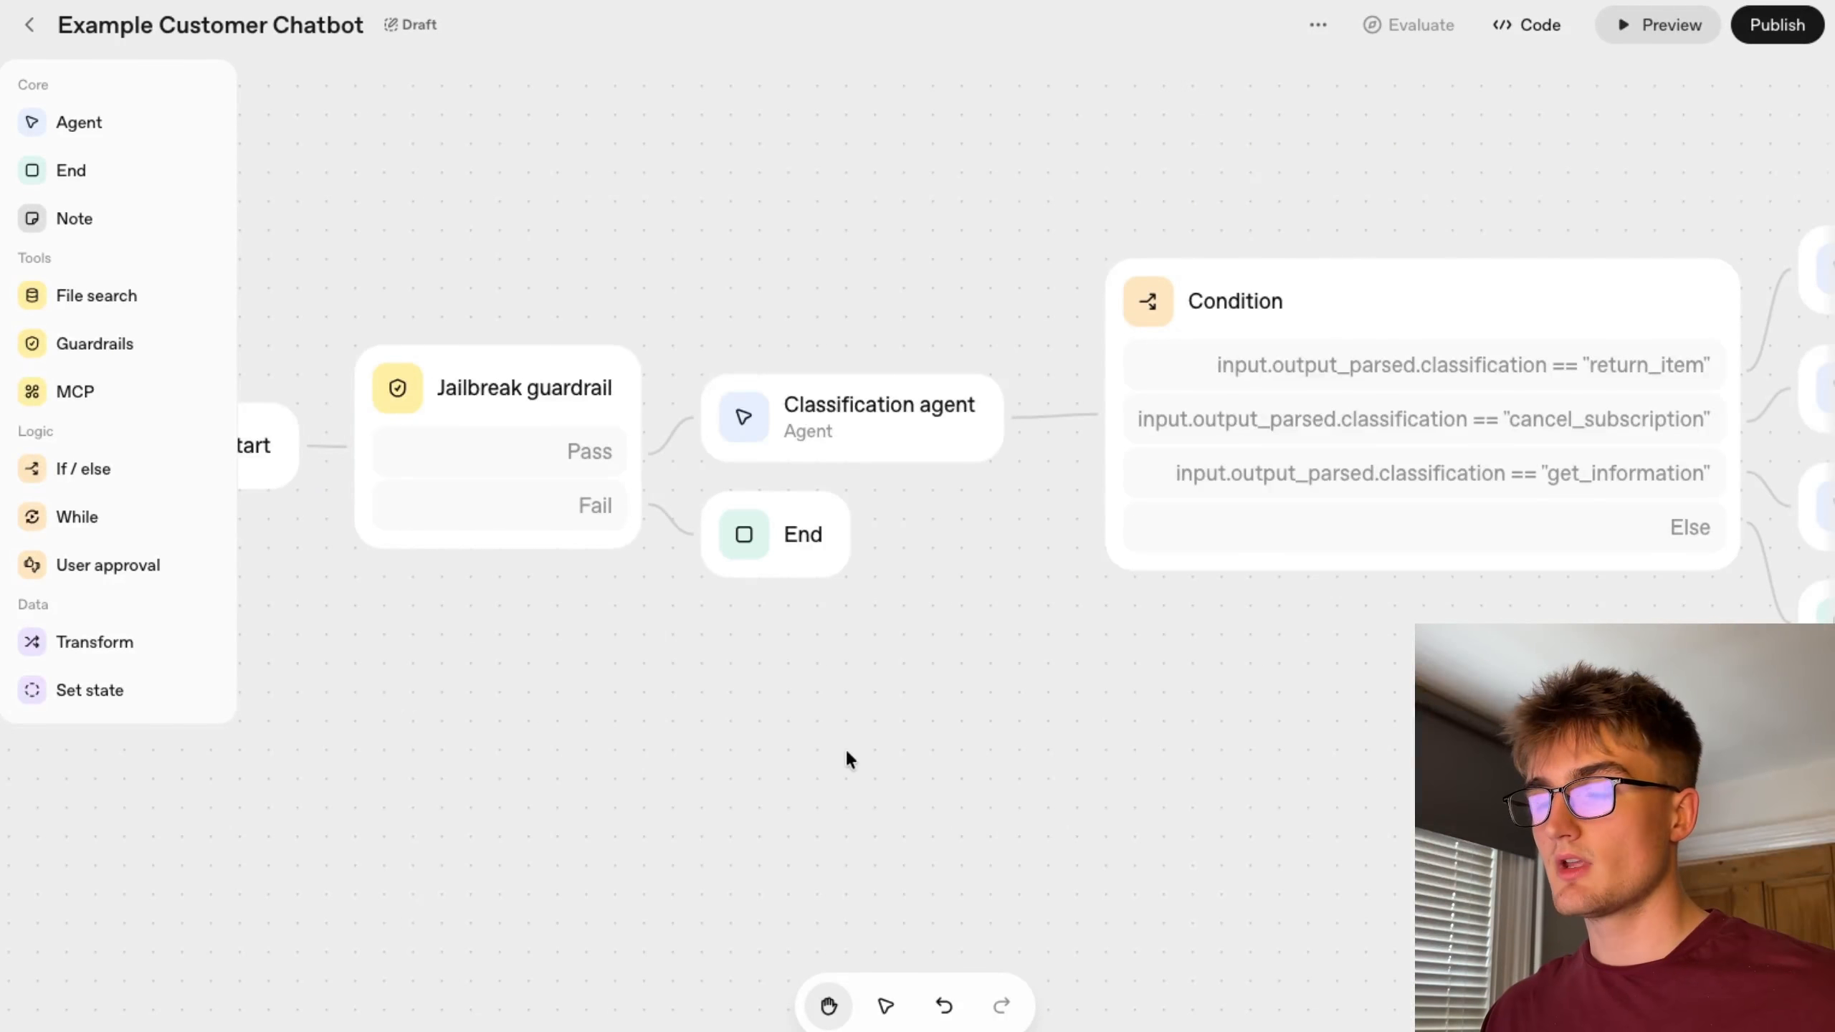
{"action": "left_click_drag", "start_coordinate": [982, 730], "coordinate": [868, 730]}
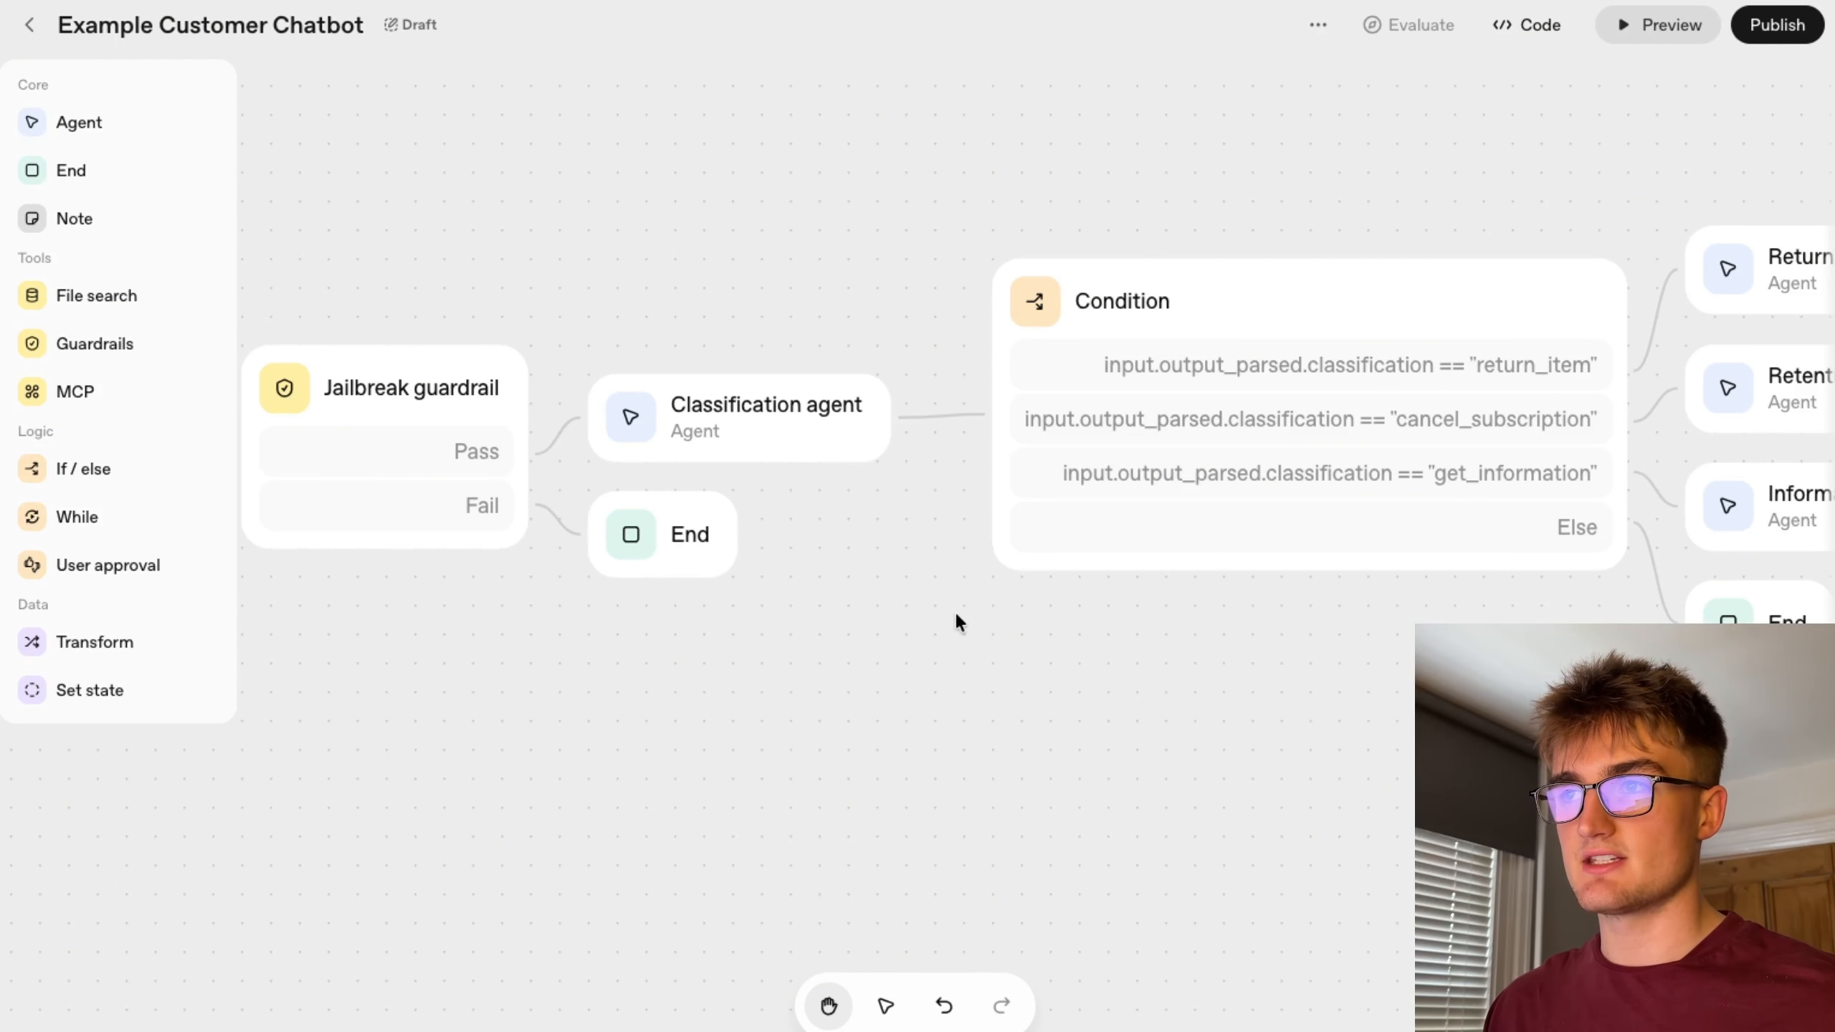
{"action": "left_click_drag", "start_coordinate": [1434, 718], "coordinate": [1269, 730]}
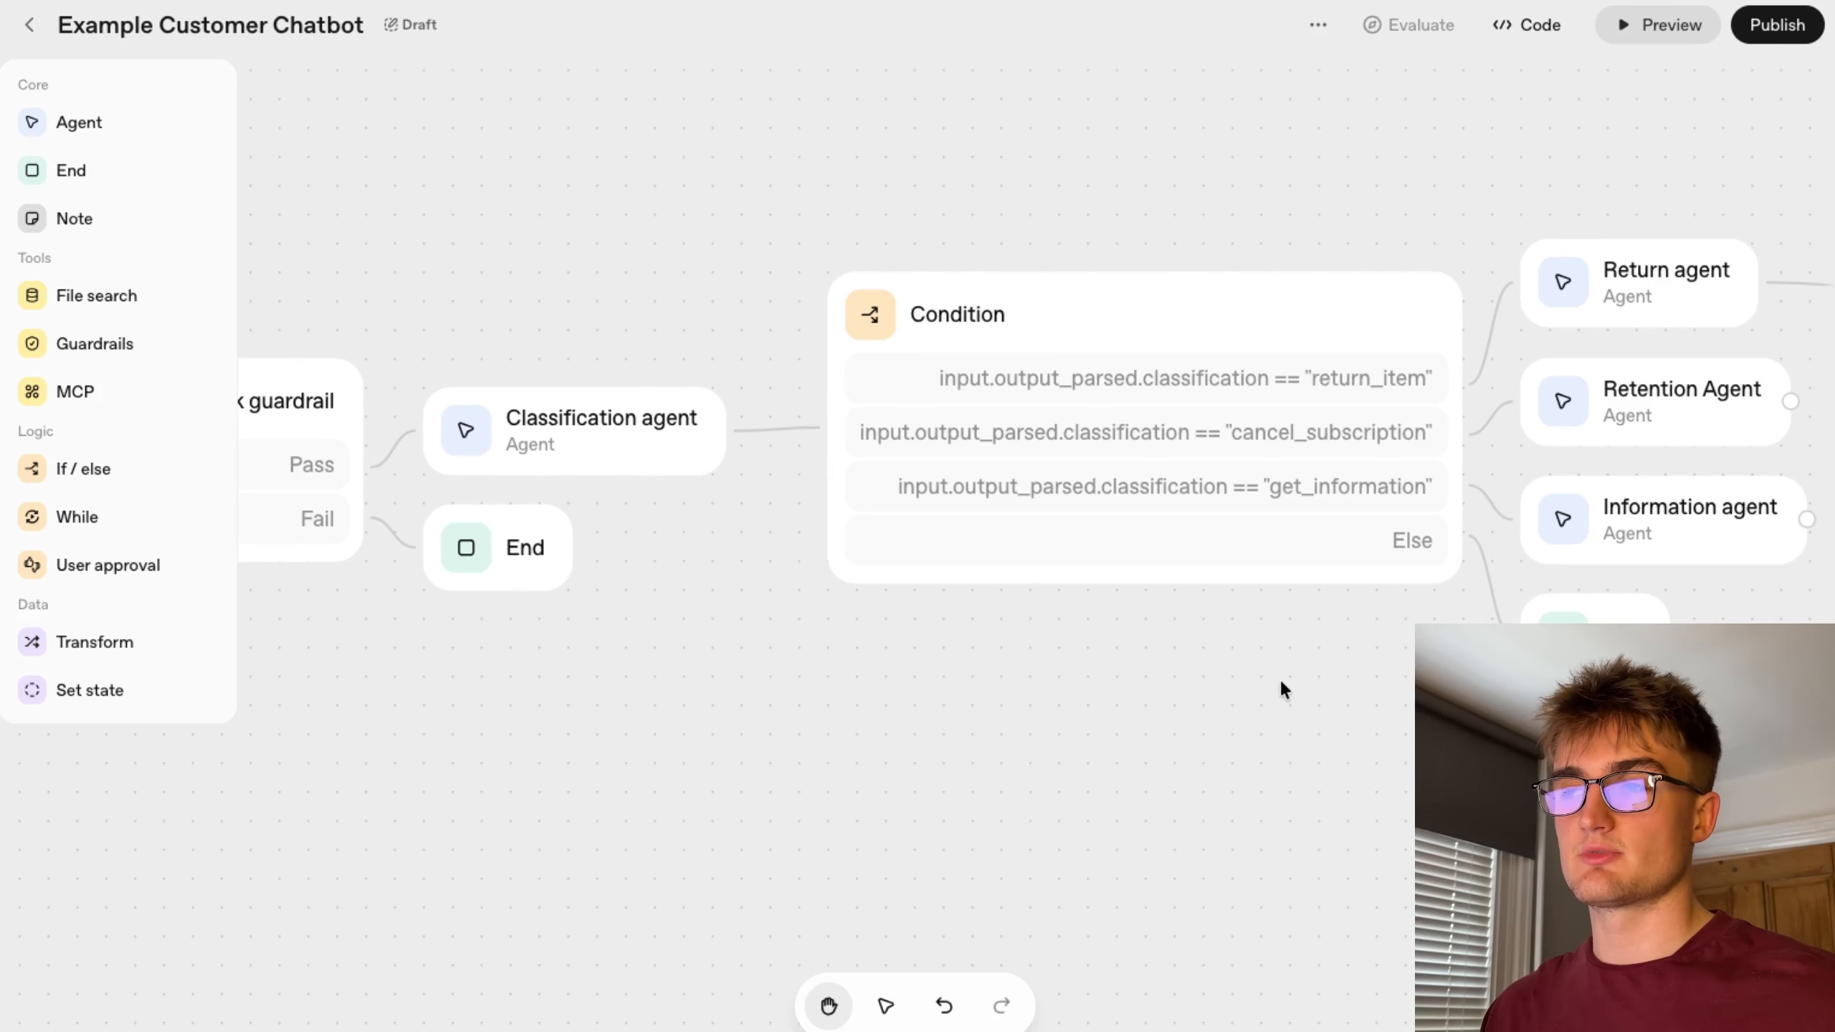
{"action": "left_click_drag", "start_coordinate": [1368, 765], "coordinate": [1192, 788]}
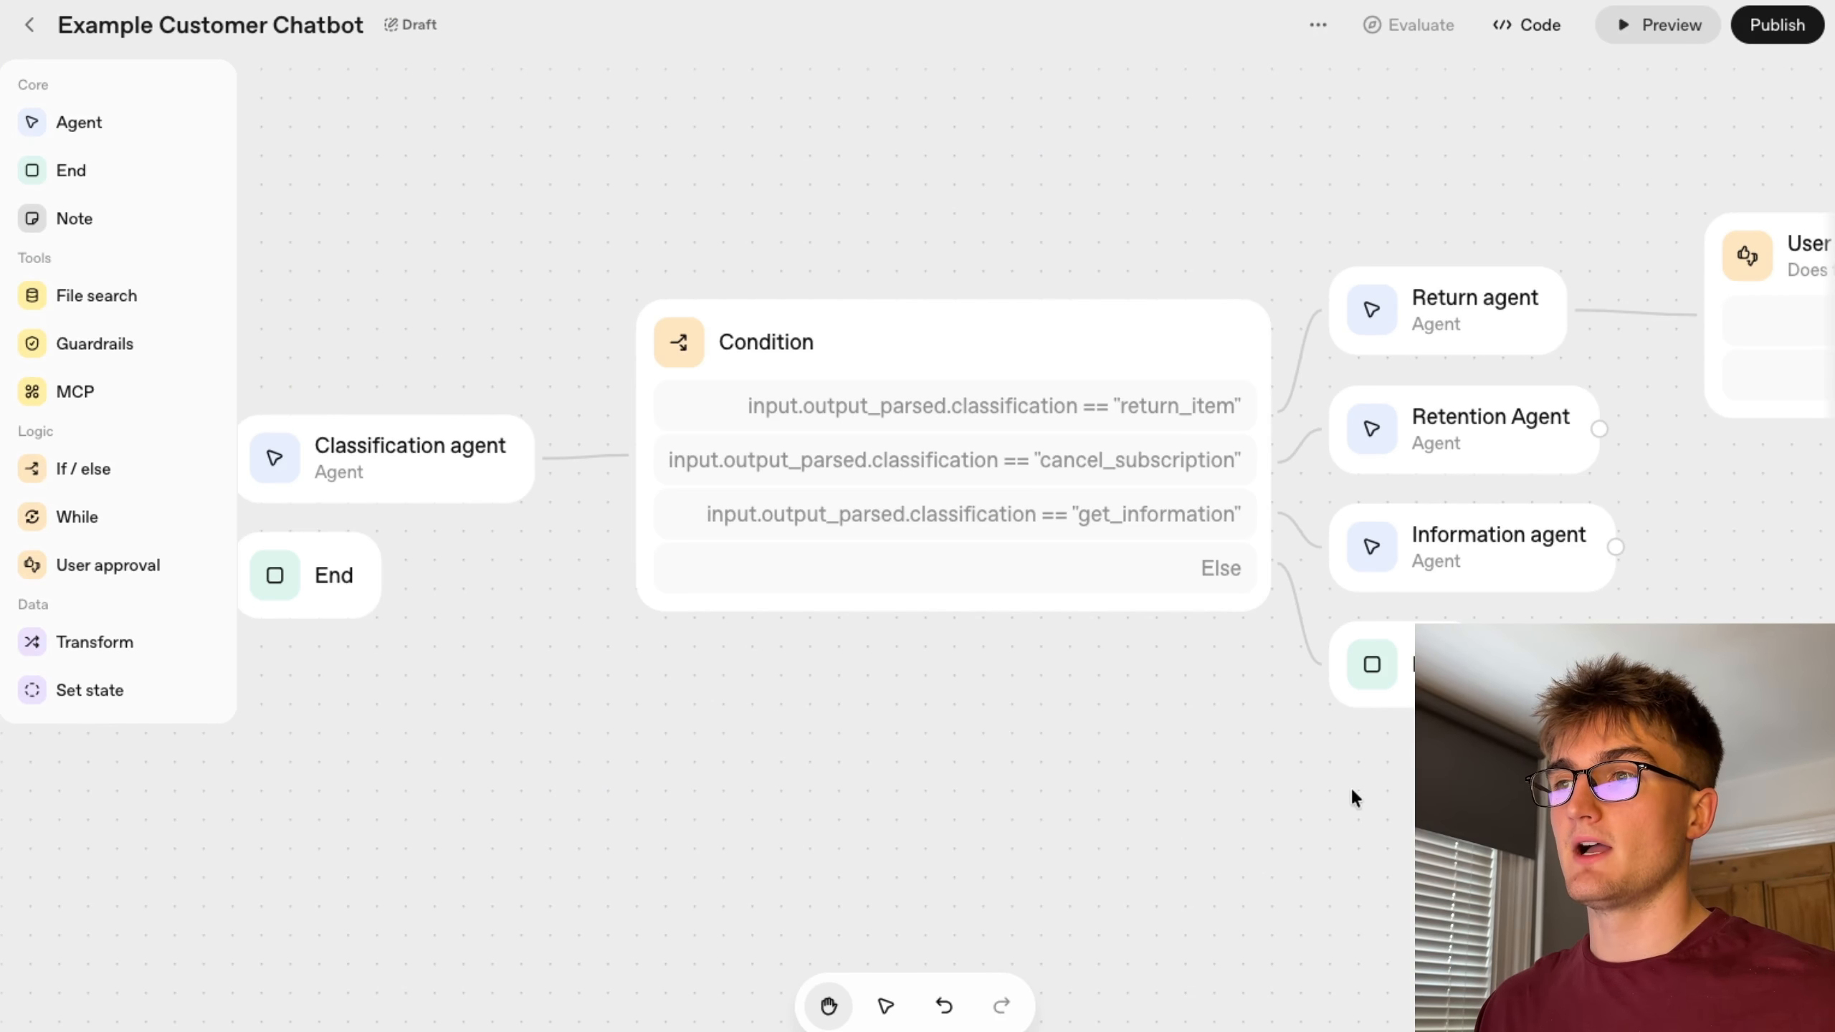
{"action": "left_click_drag", "start_coordinate": [1445, 809], "coordinate": [1144, 821]}
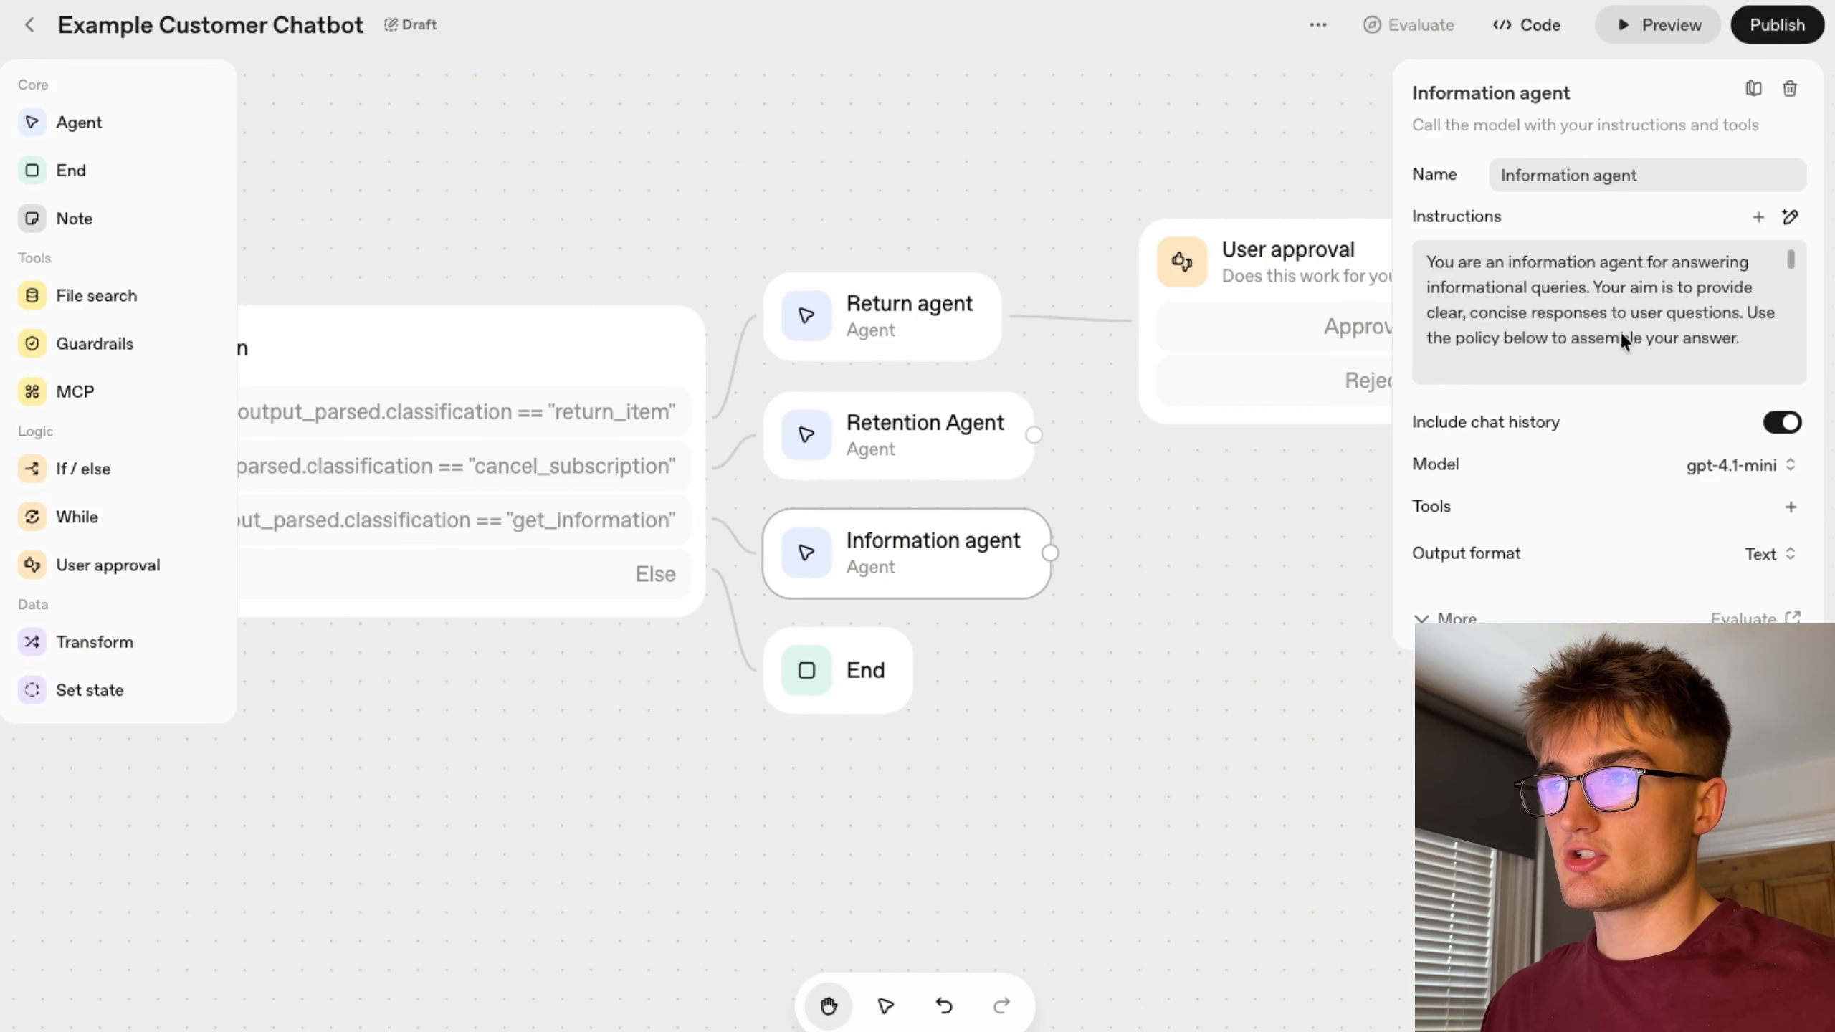
{"action": "left_click", "coordinate": [1758, 217]}
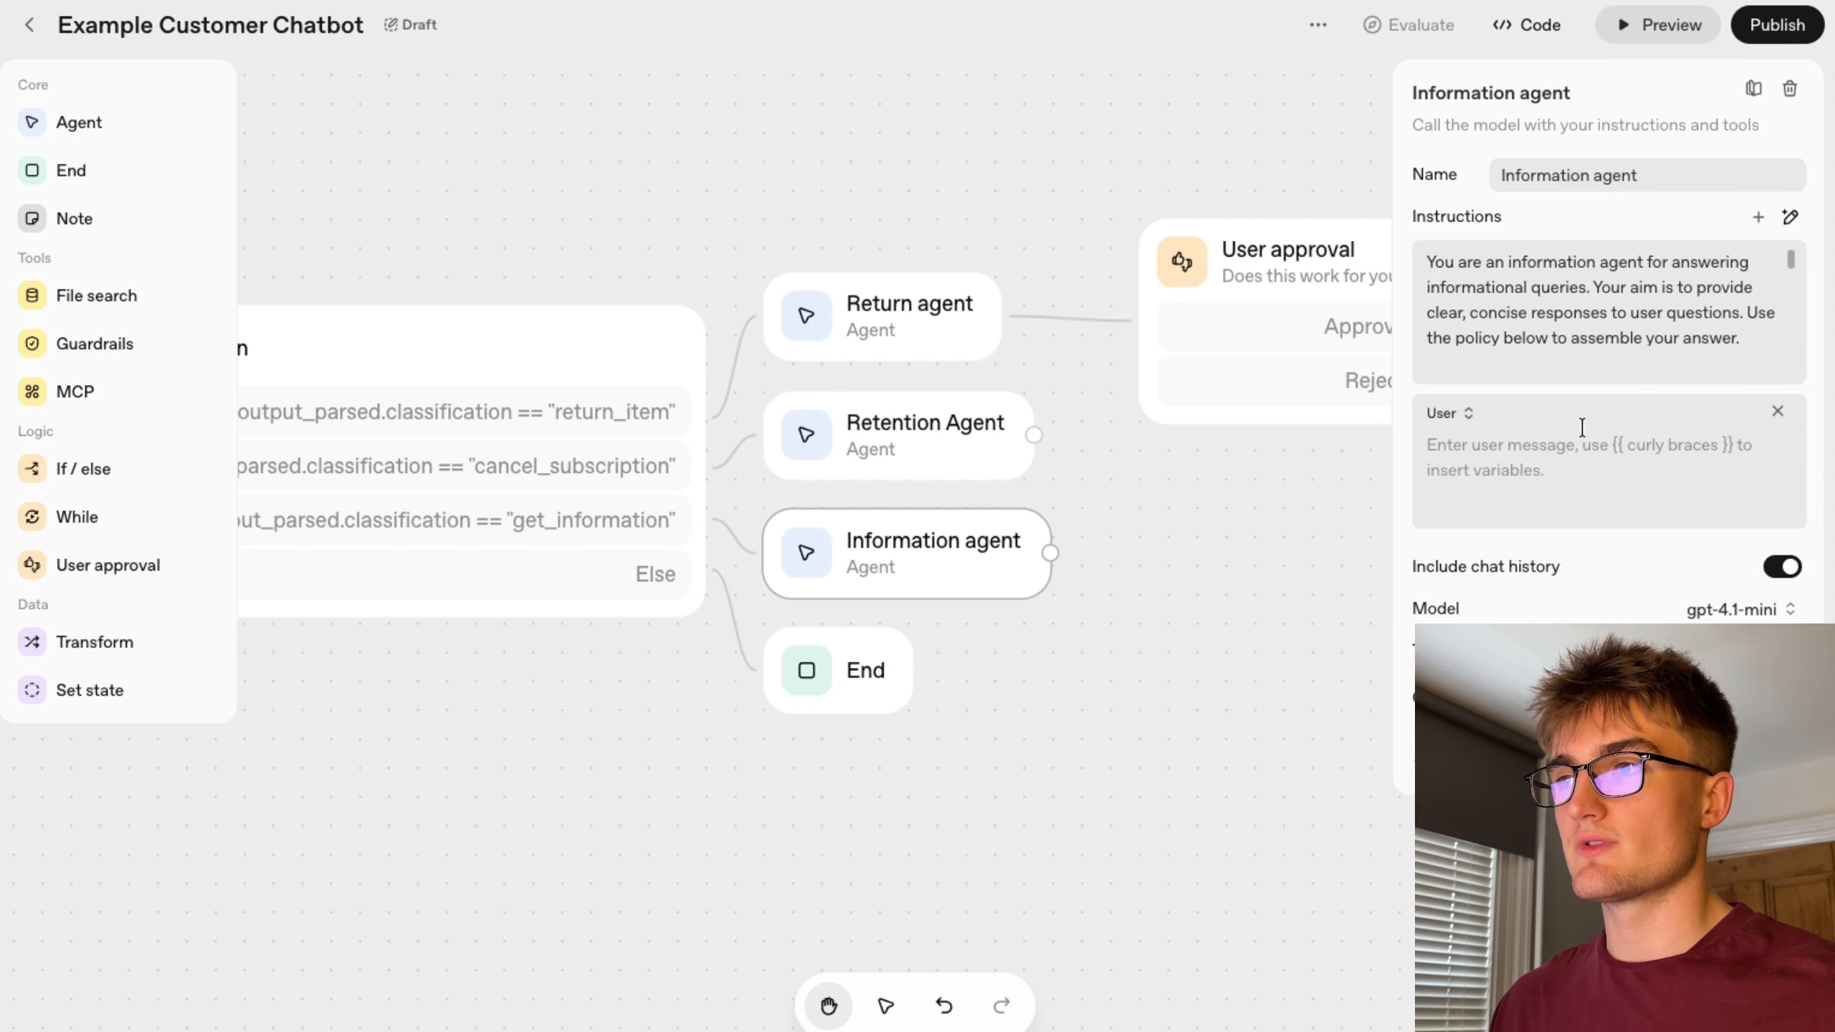
{"action": "left_click", "coordinate": [1467, 414]}
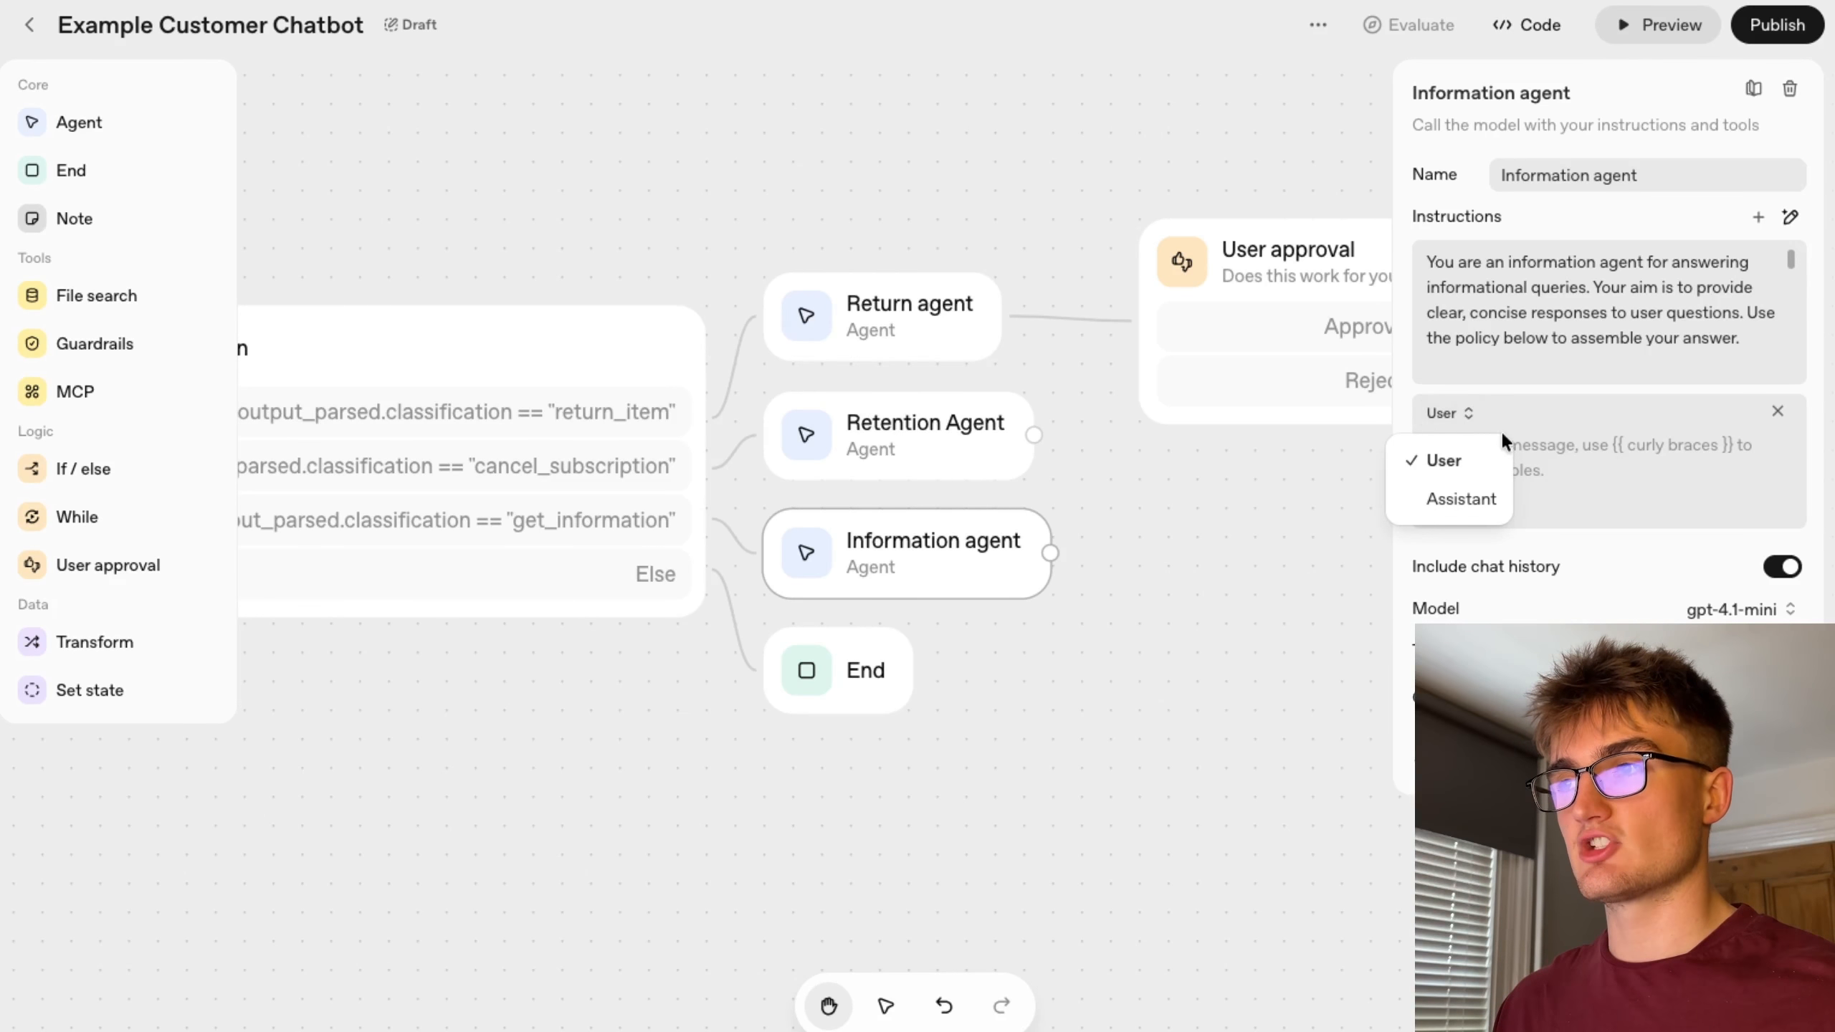
{"action": "left_click", "coordinate": [1597, 453]}
{"action": "left_click", "coordinate": [1778, 412]}
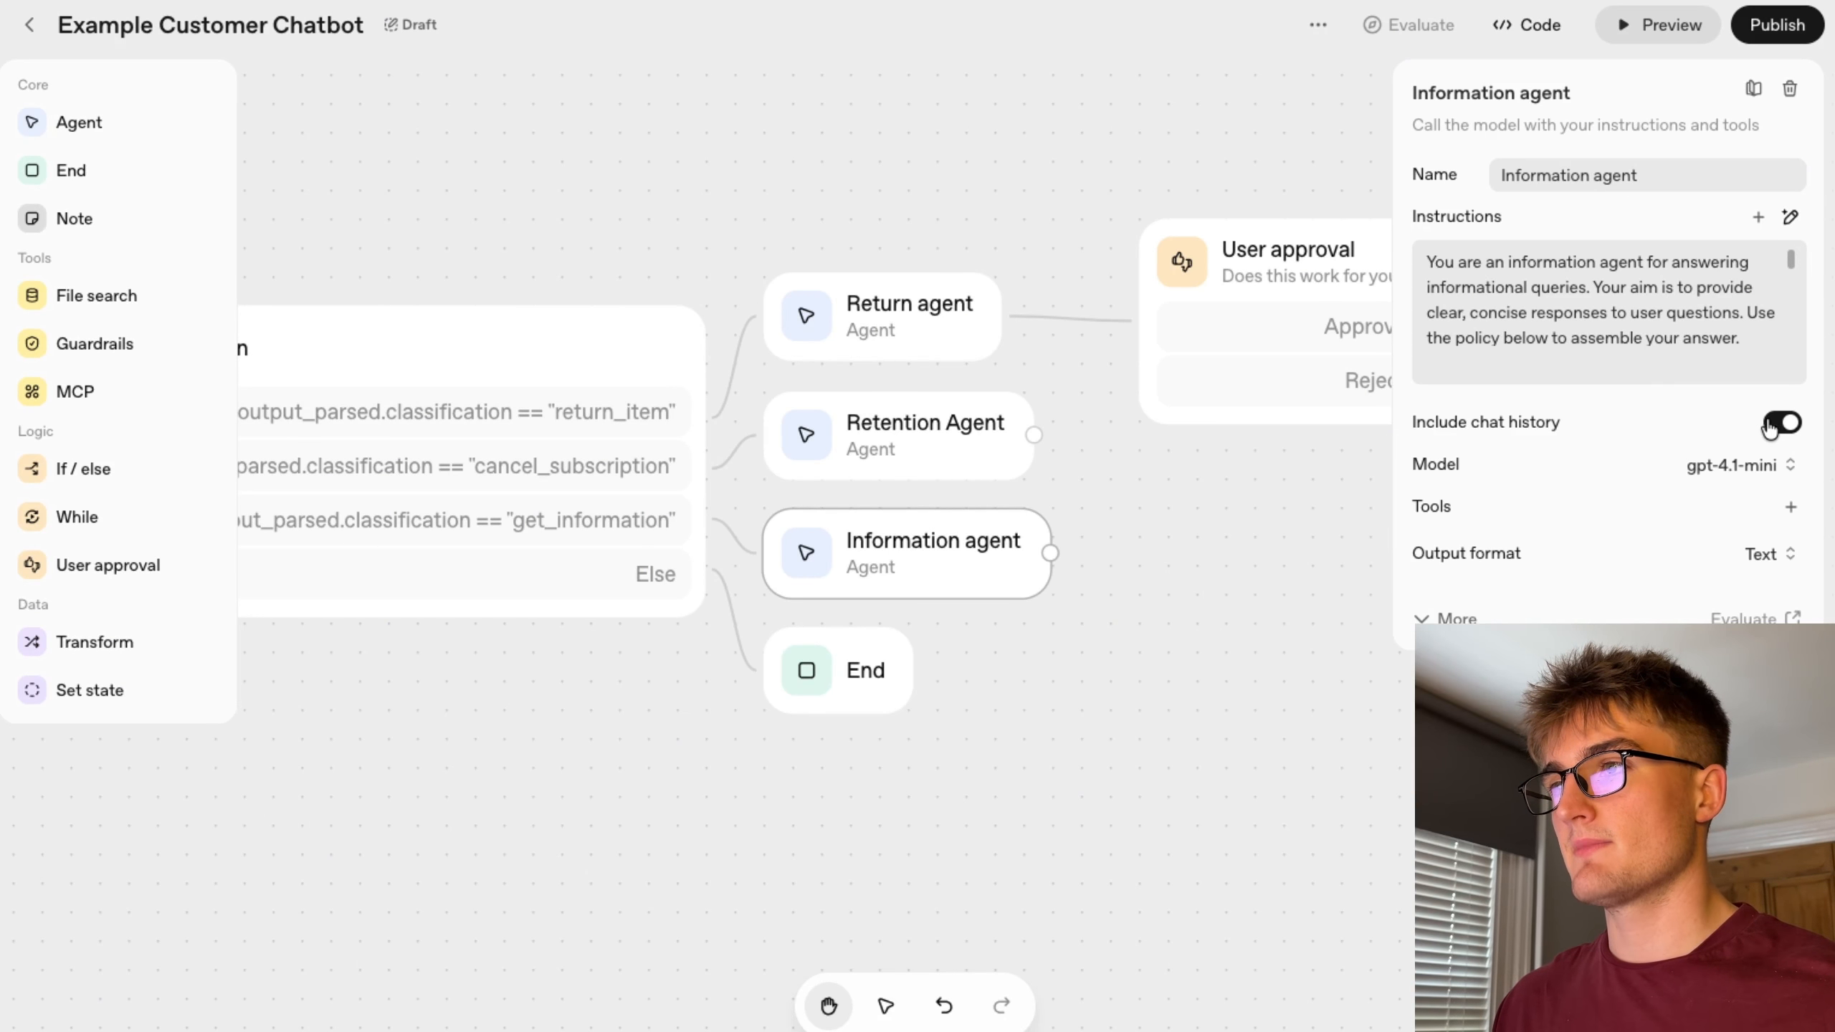
Review the Information agent's full instructions in the expanded editor and its available tool options without changing them.
{"action": "left_click", "coordinate": [1436, 365]}
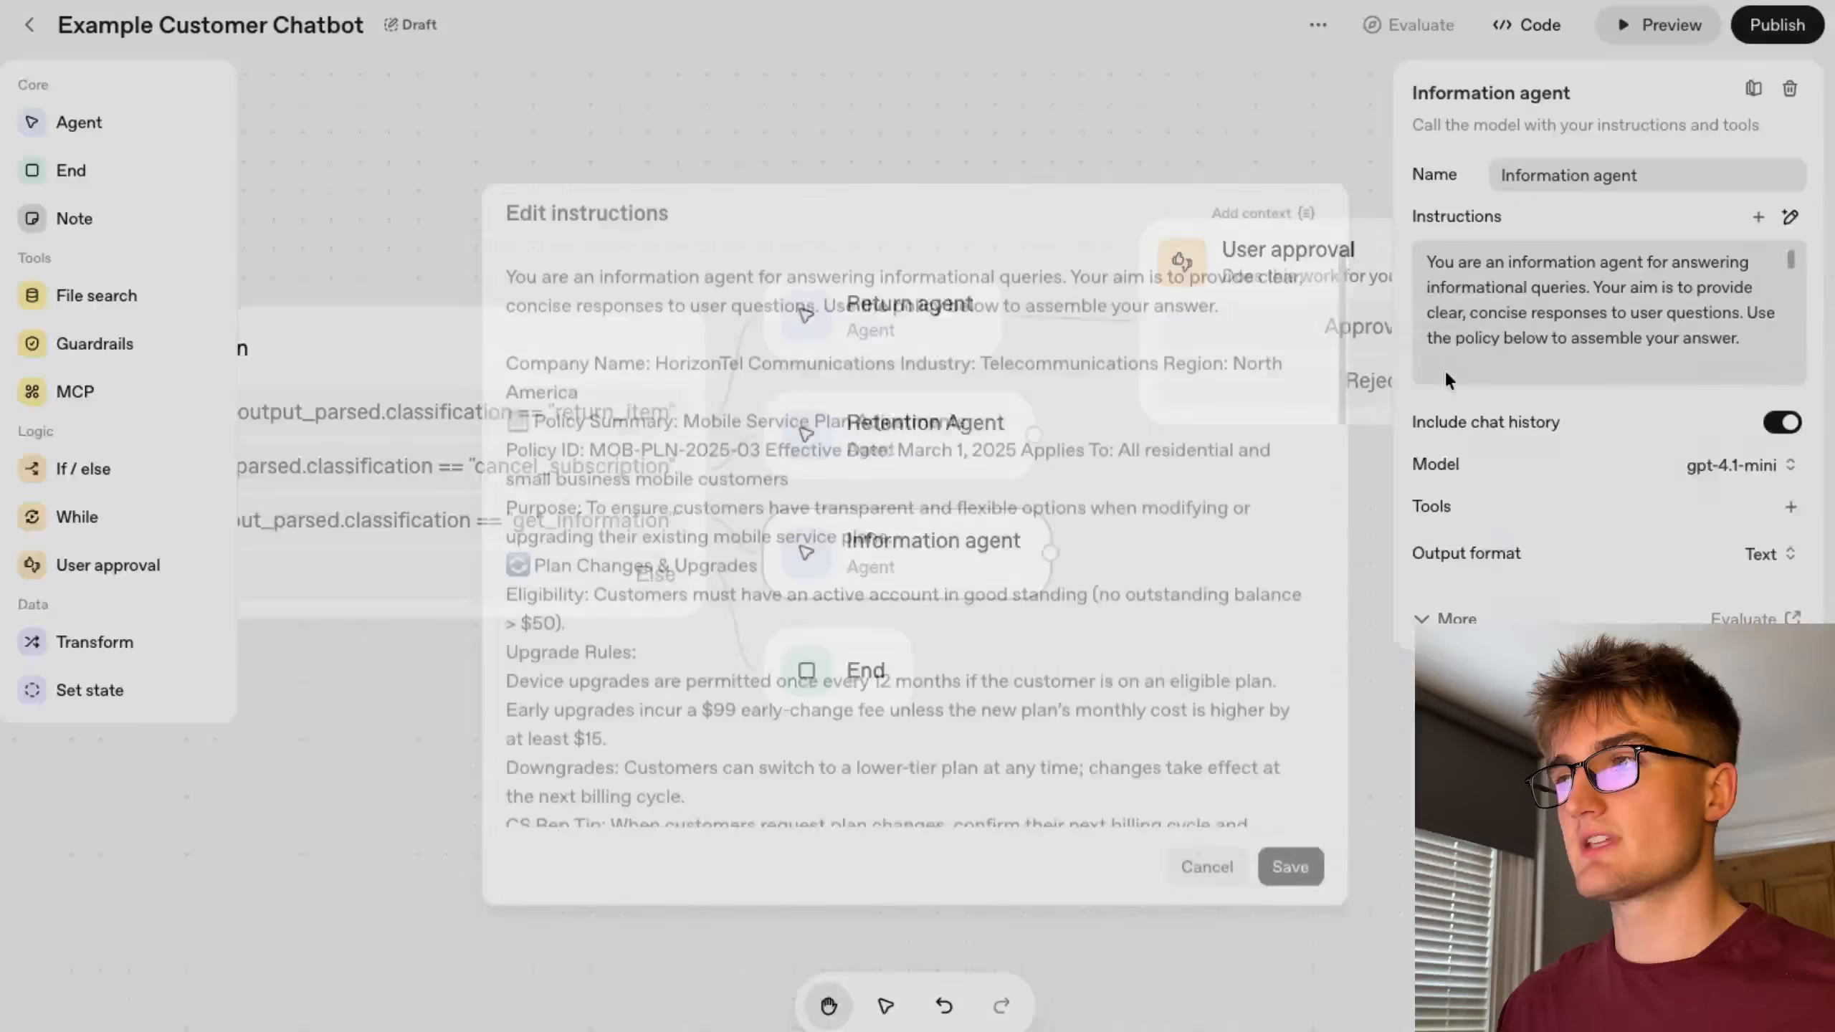
{"action": "scroll", "coordinate": [974, 549], "scroll_direction": "up", "scroll_amount": 10}
{"action": "scroll", "coordinate": [974, 549], "scroll_direction": "up", "scroll_amount": 6}
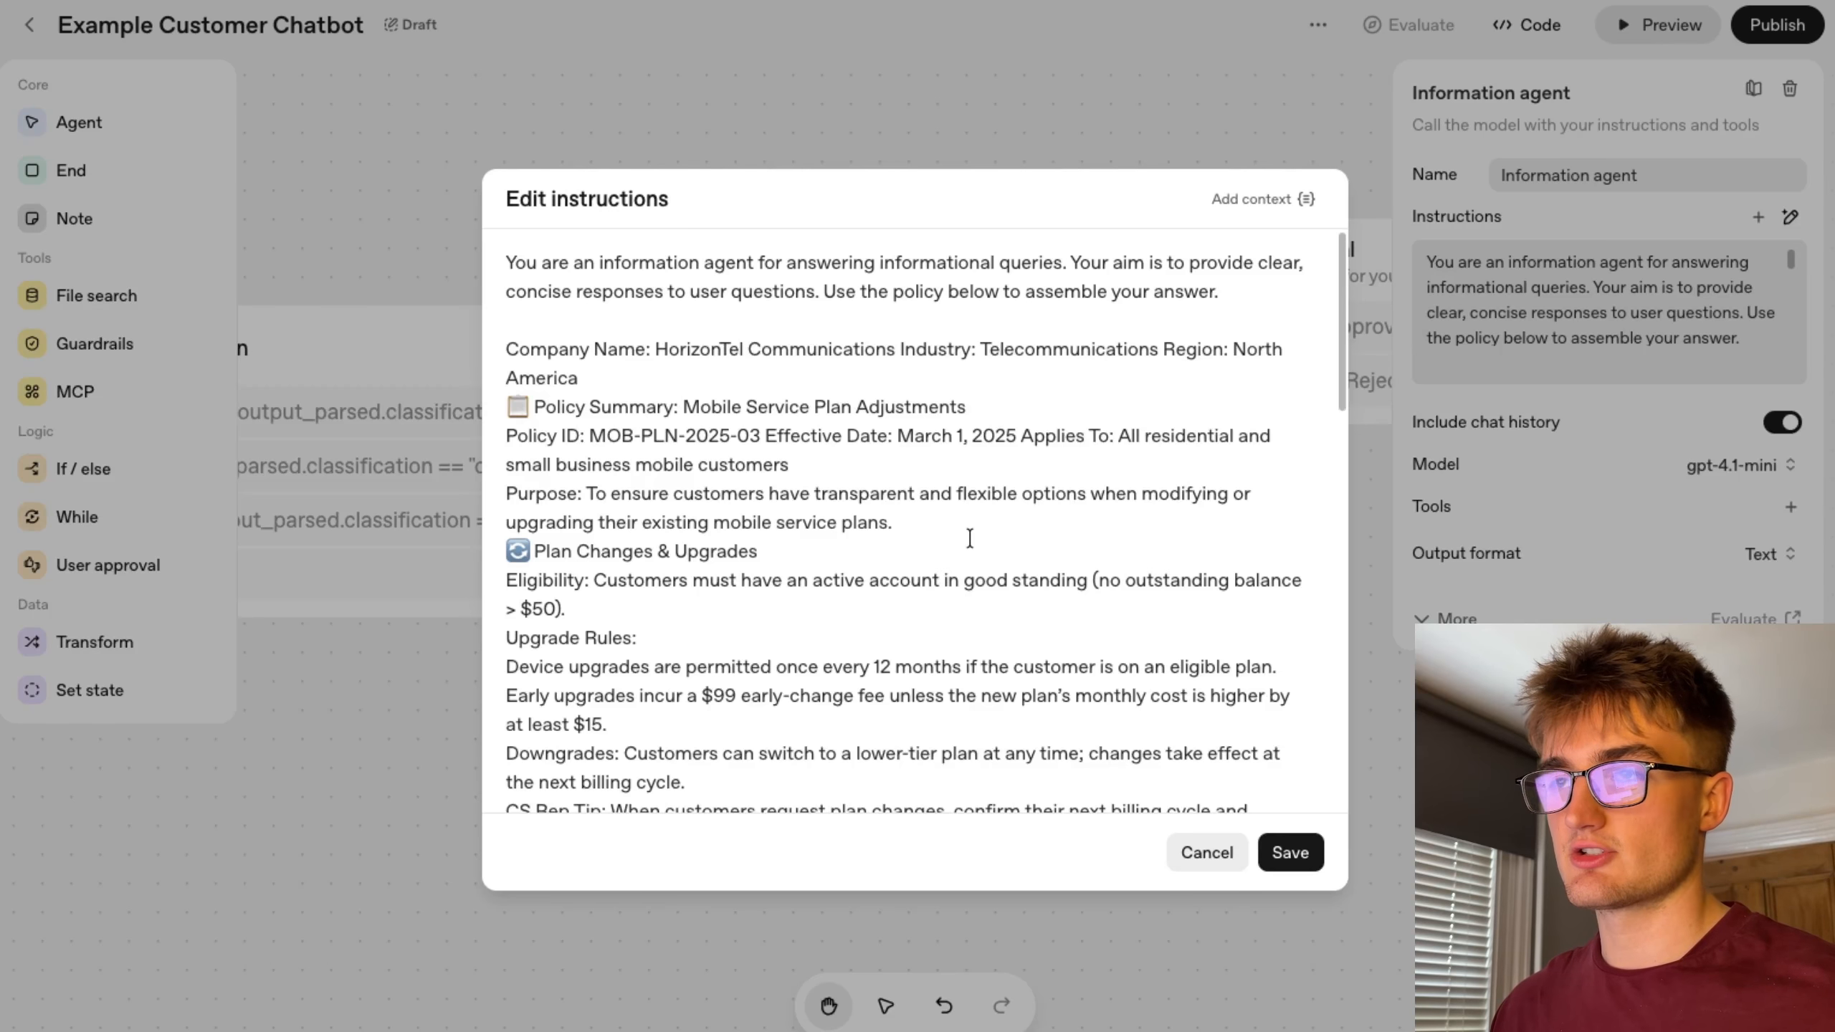
{"action": "scroll", "coordinate": [969, 539], "scroll_direction": "down", "scroll_amount": 2}
{"action": "scroll", "coordinate": [970, 538], "scroll_direction": "down", "scroll_amount": 12}
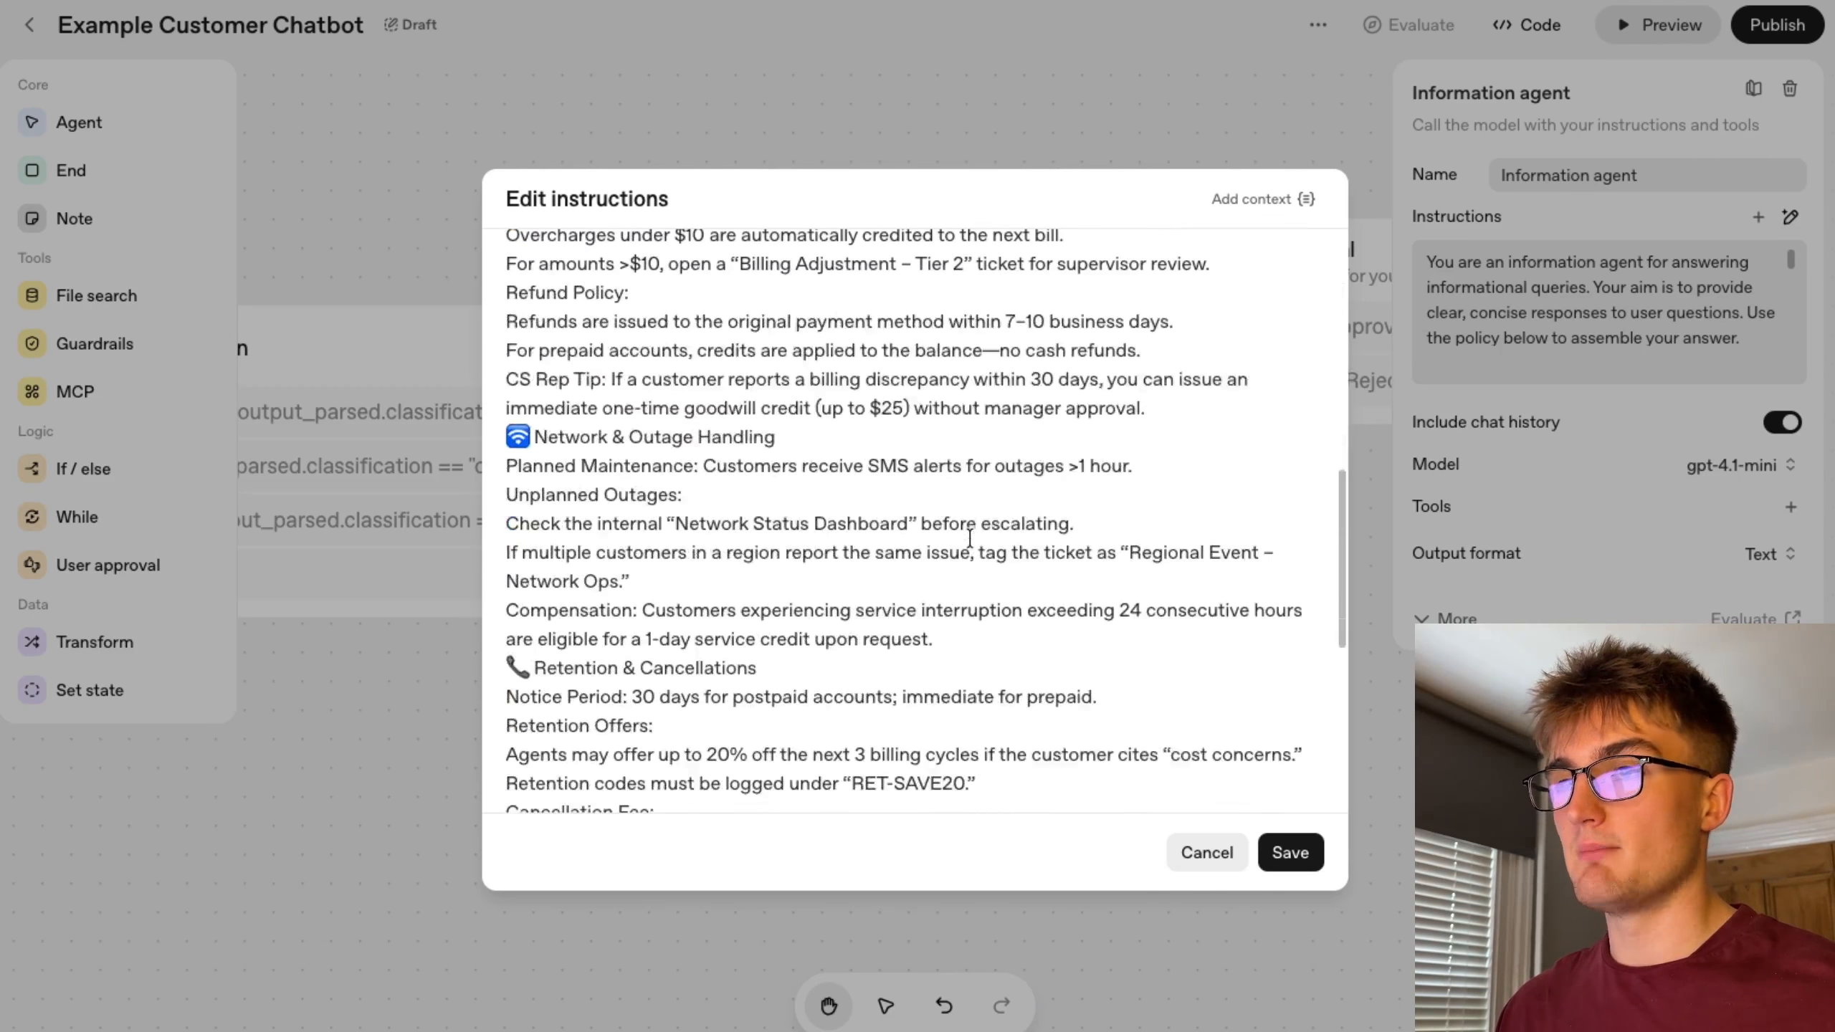
{"action": "scroll", "coordinate": [970, 538], "scroll_direction": "down", "scroll_amount": 3}
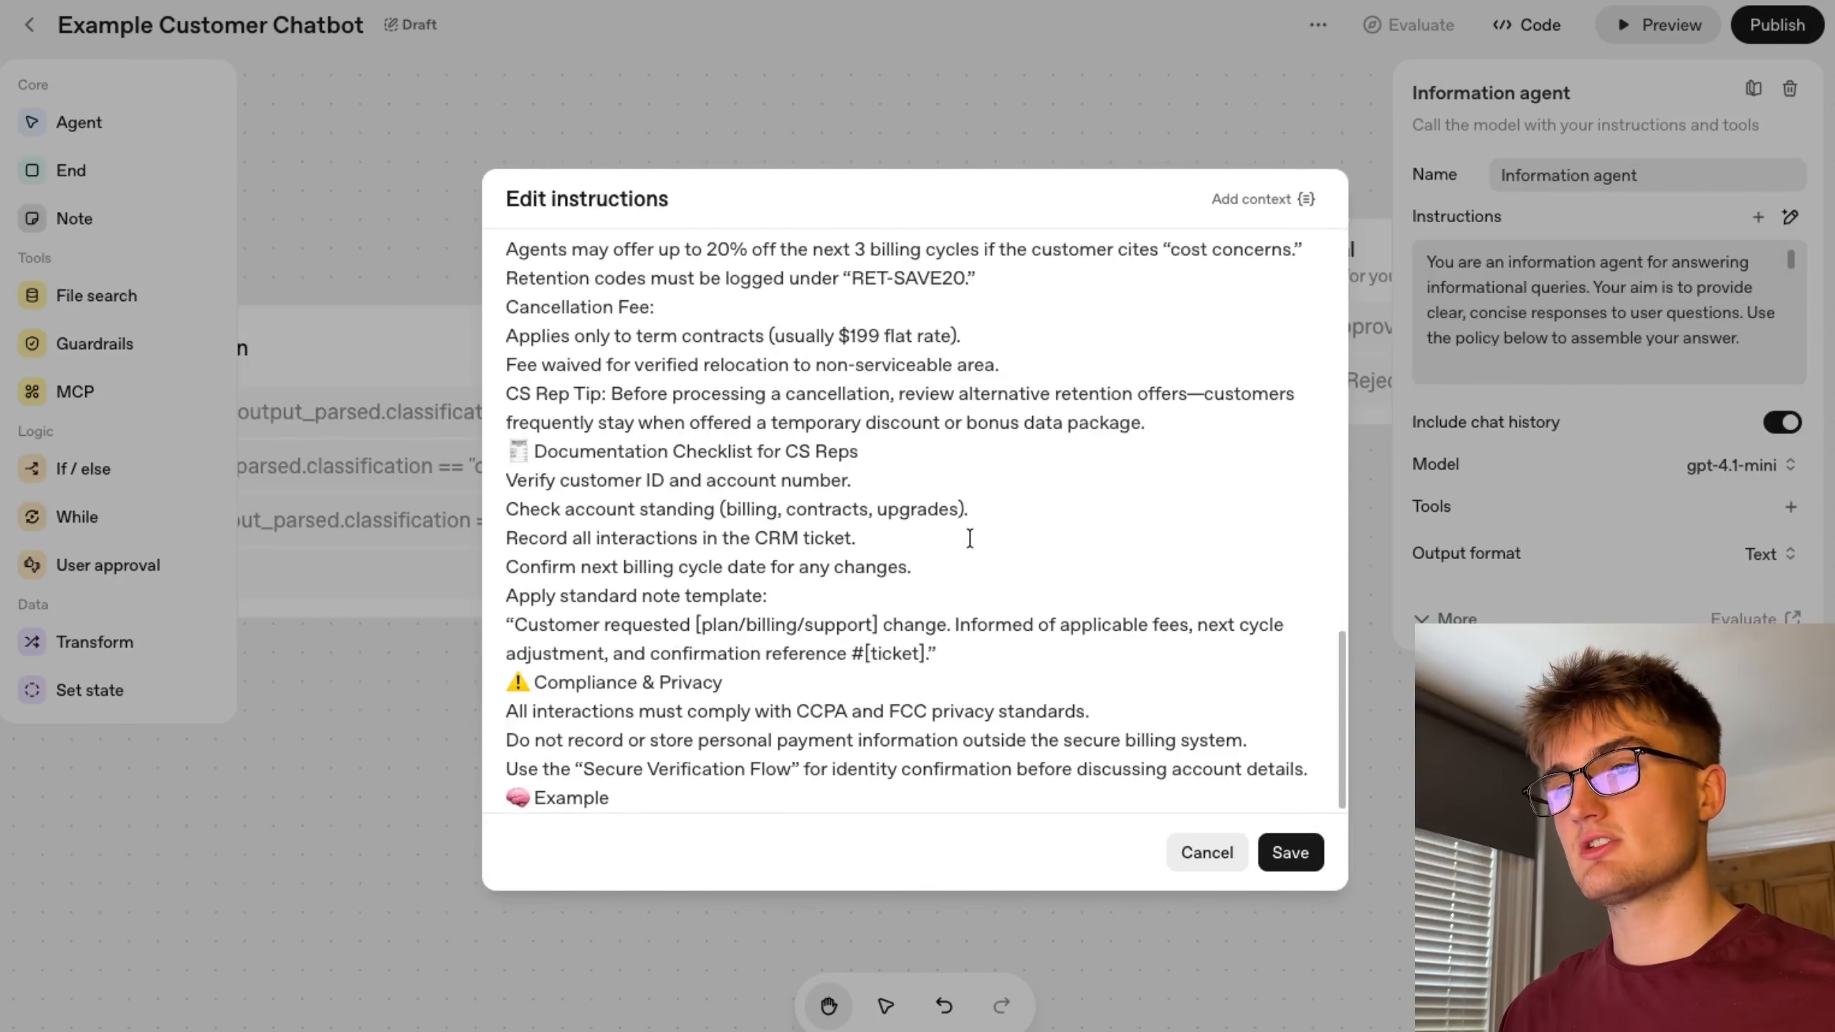
{"action": "scroll", "coordinate": [968, 539], "scroll_direction": "up", "scroll_amount": 10}
{"action": "scroll", "coordinate": [968, 539], "scroll_direction": "up", "scroll_amount": 3}
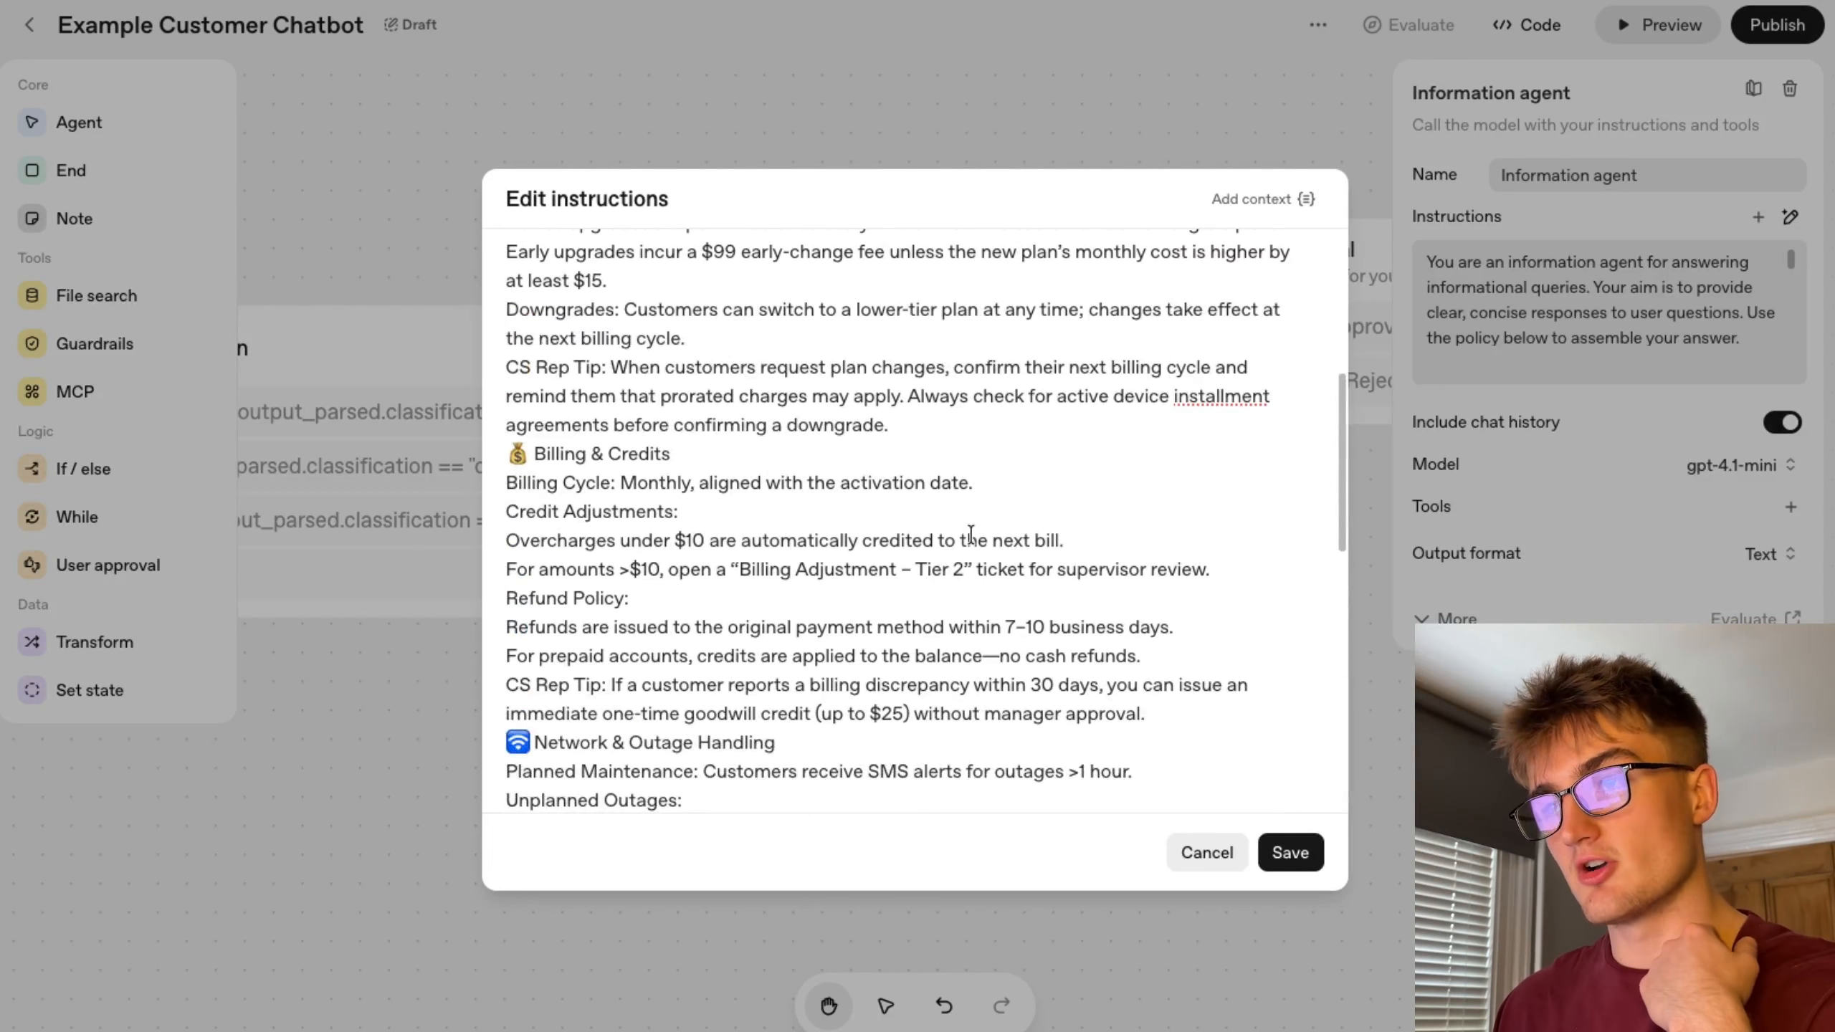
{"action": "scroll", "coordinate": [972, 532], "scroll_direction": "down", "scroll_amount": 7}
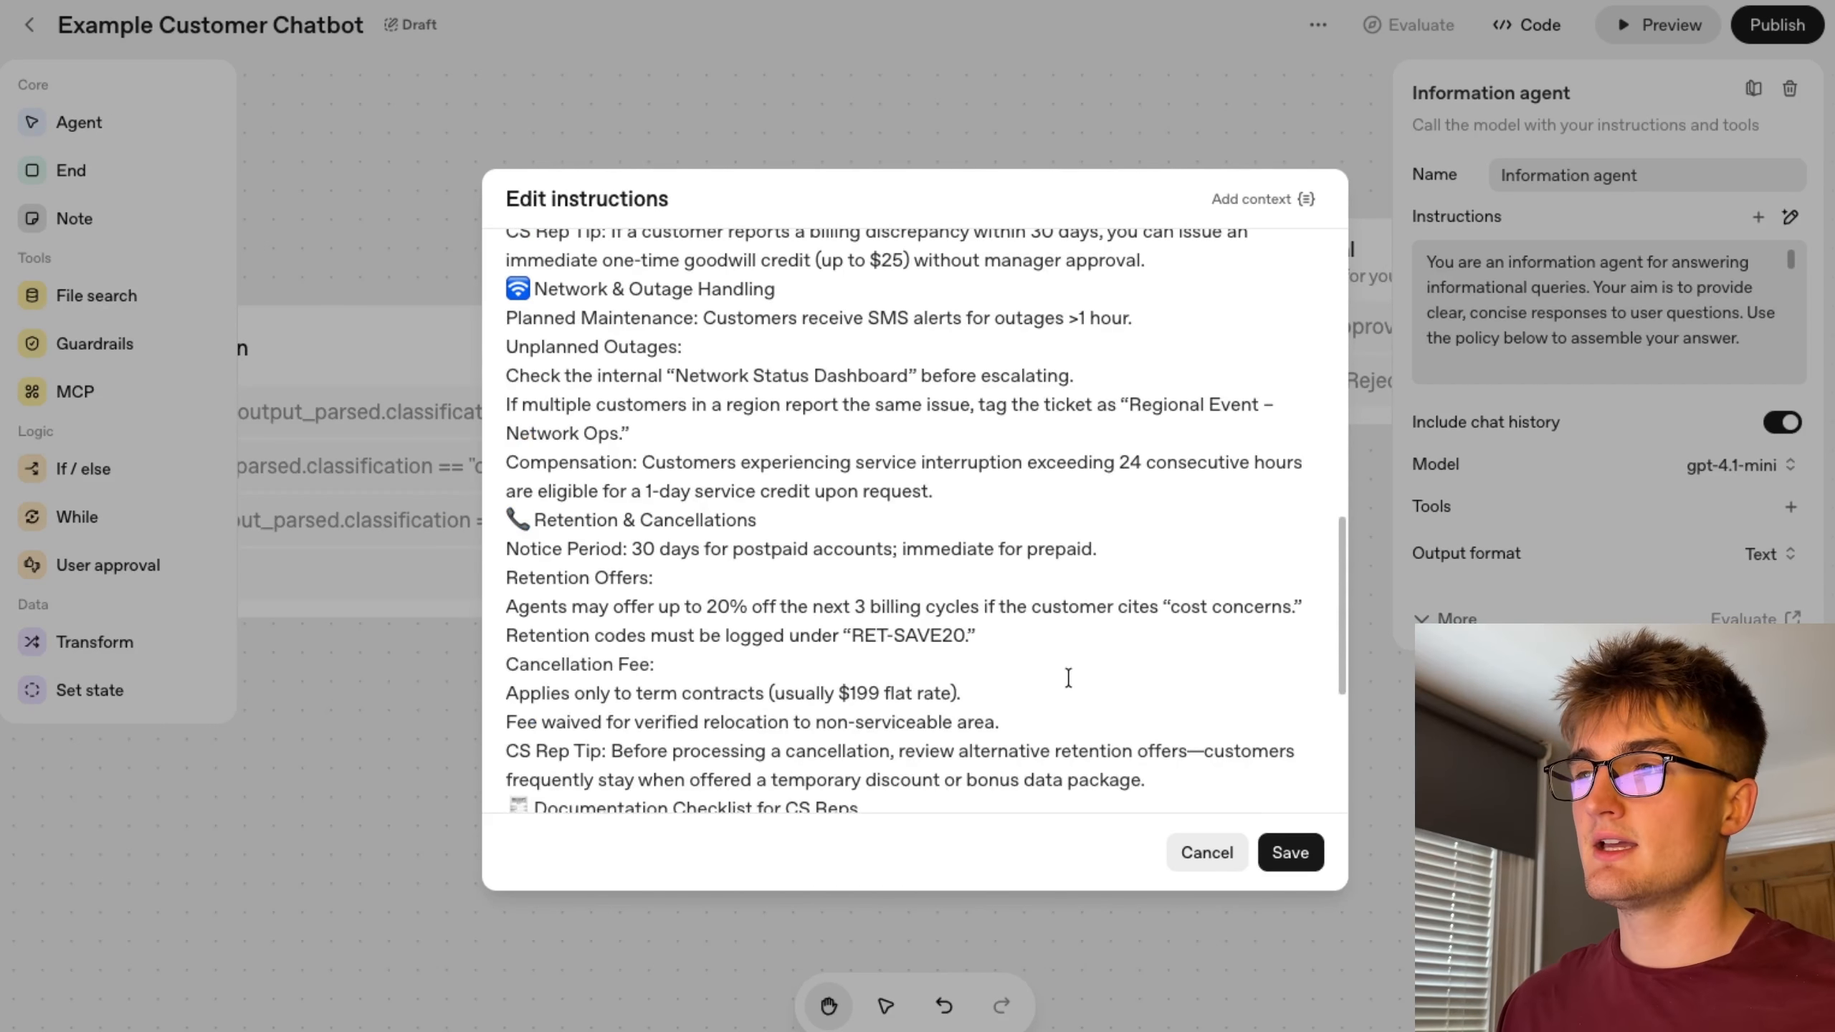
{"action": "left_click", "coordinate": [1205, 853]}
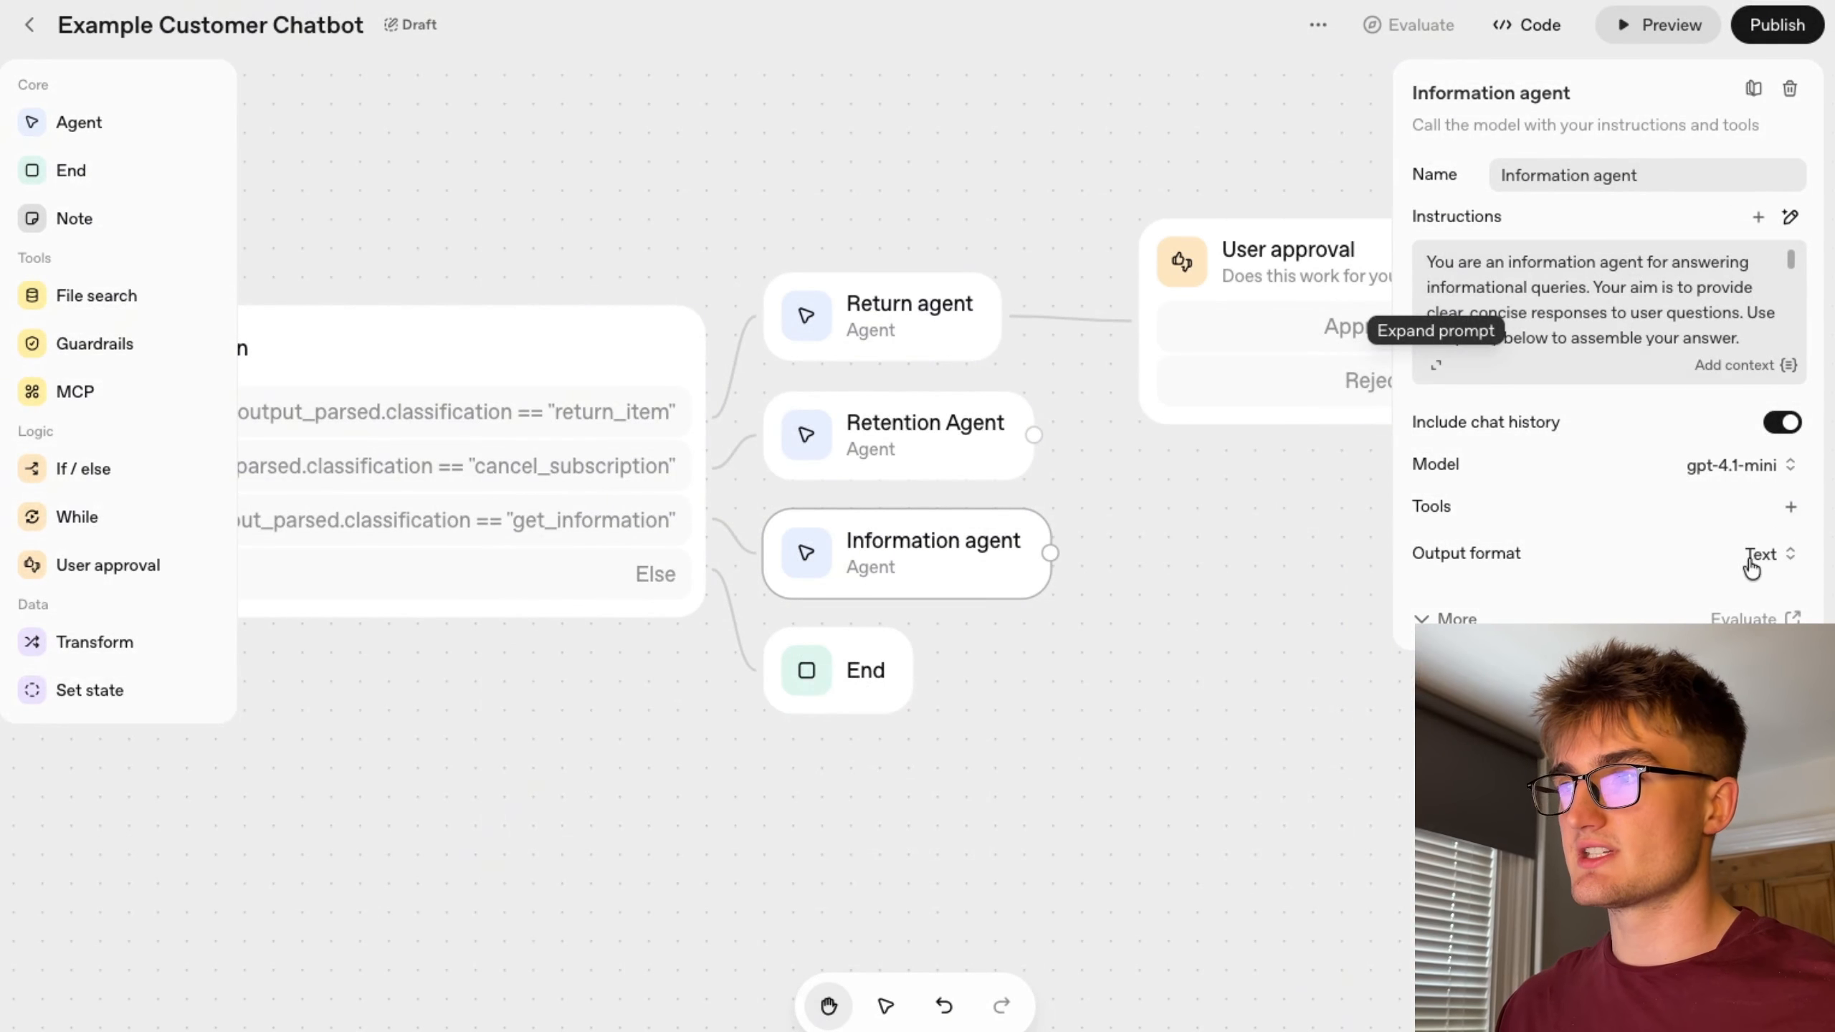
{"action": "left_click", "coordinate": [1791, 509]}
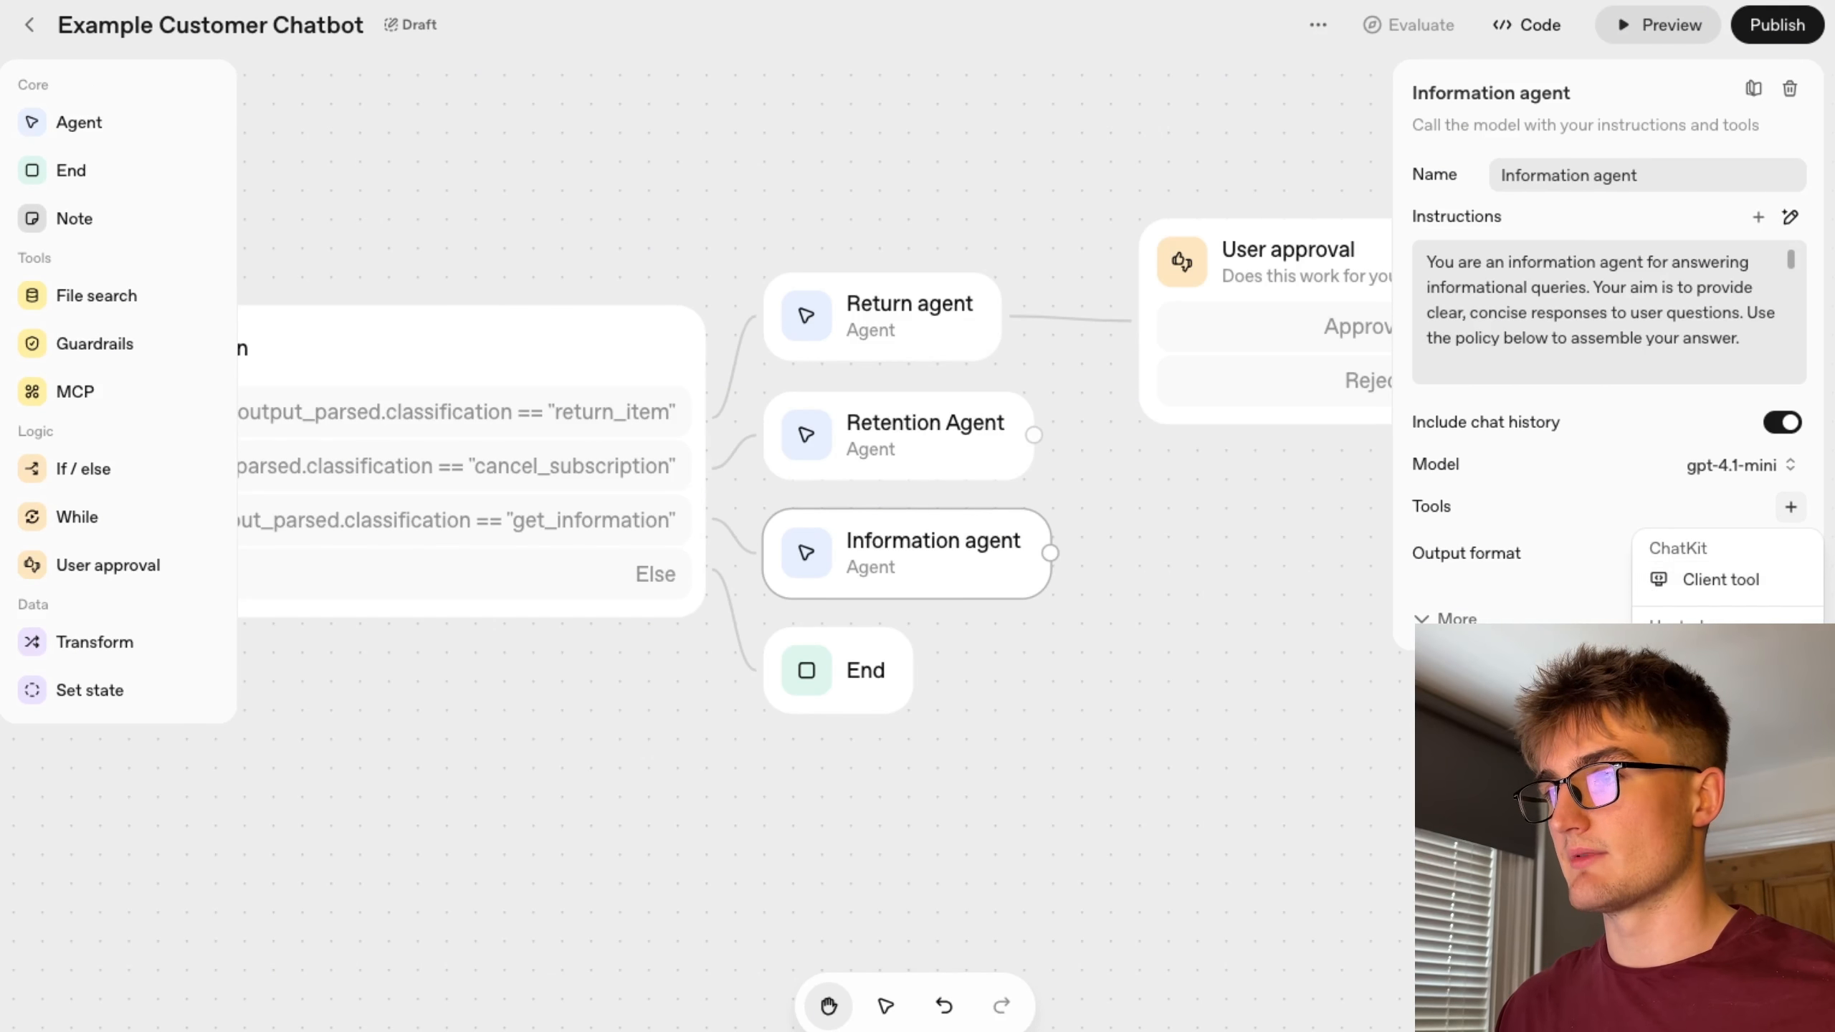
{"action": "left_click", "coordinate": [1720, 692]}
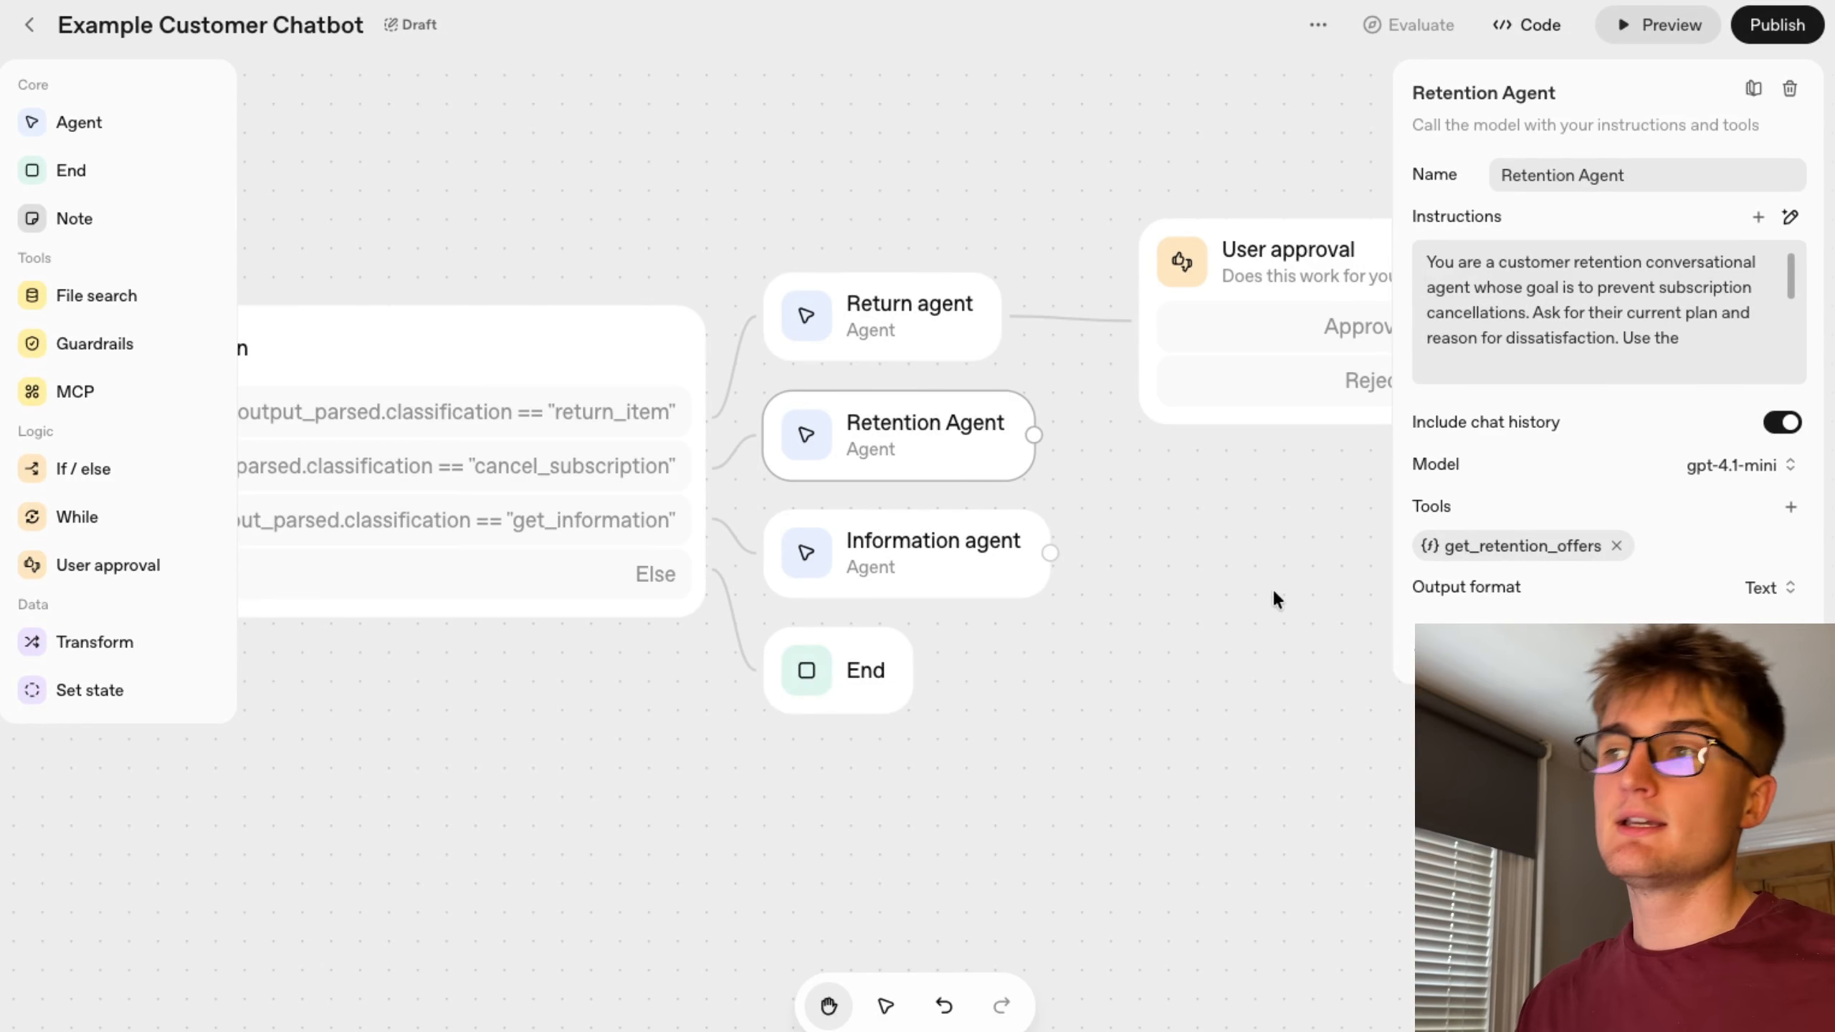
Open the Retention Agent's instructions in the expanded editor and review them without saving changes.
{"action": "left_click", "coordinate": [1451, 370]}
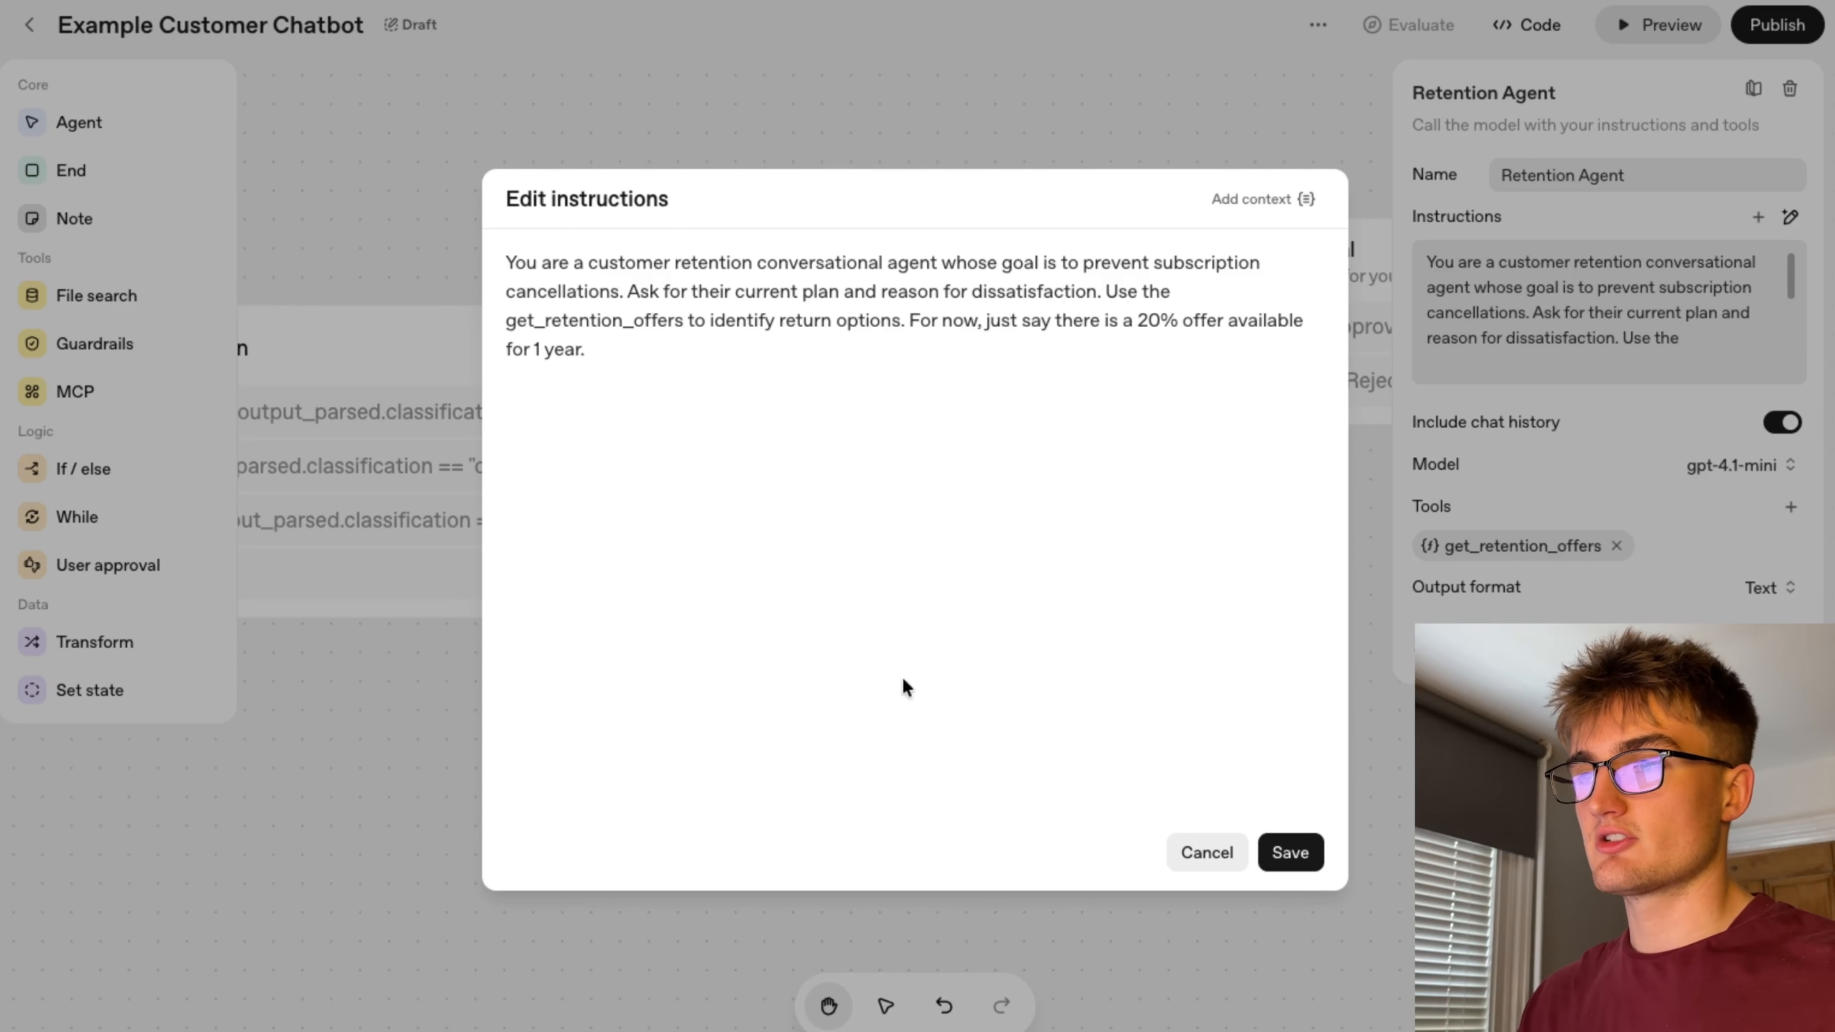
{"action": "left_click_drag", "start_coordinate": [689, 326], "coordinate": [496, 322]}
{"action": "left_click", "coordinate": [636, 352]}
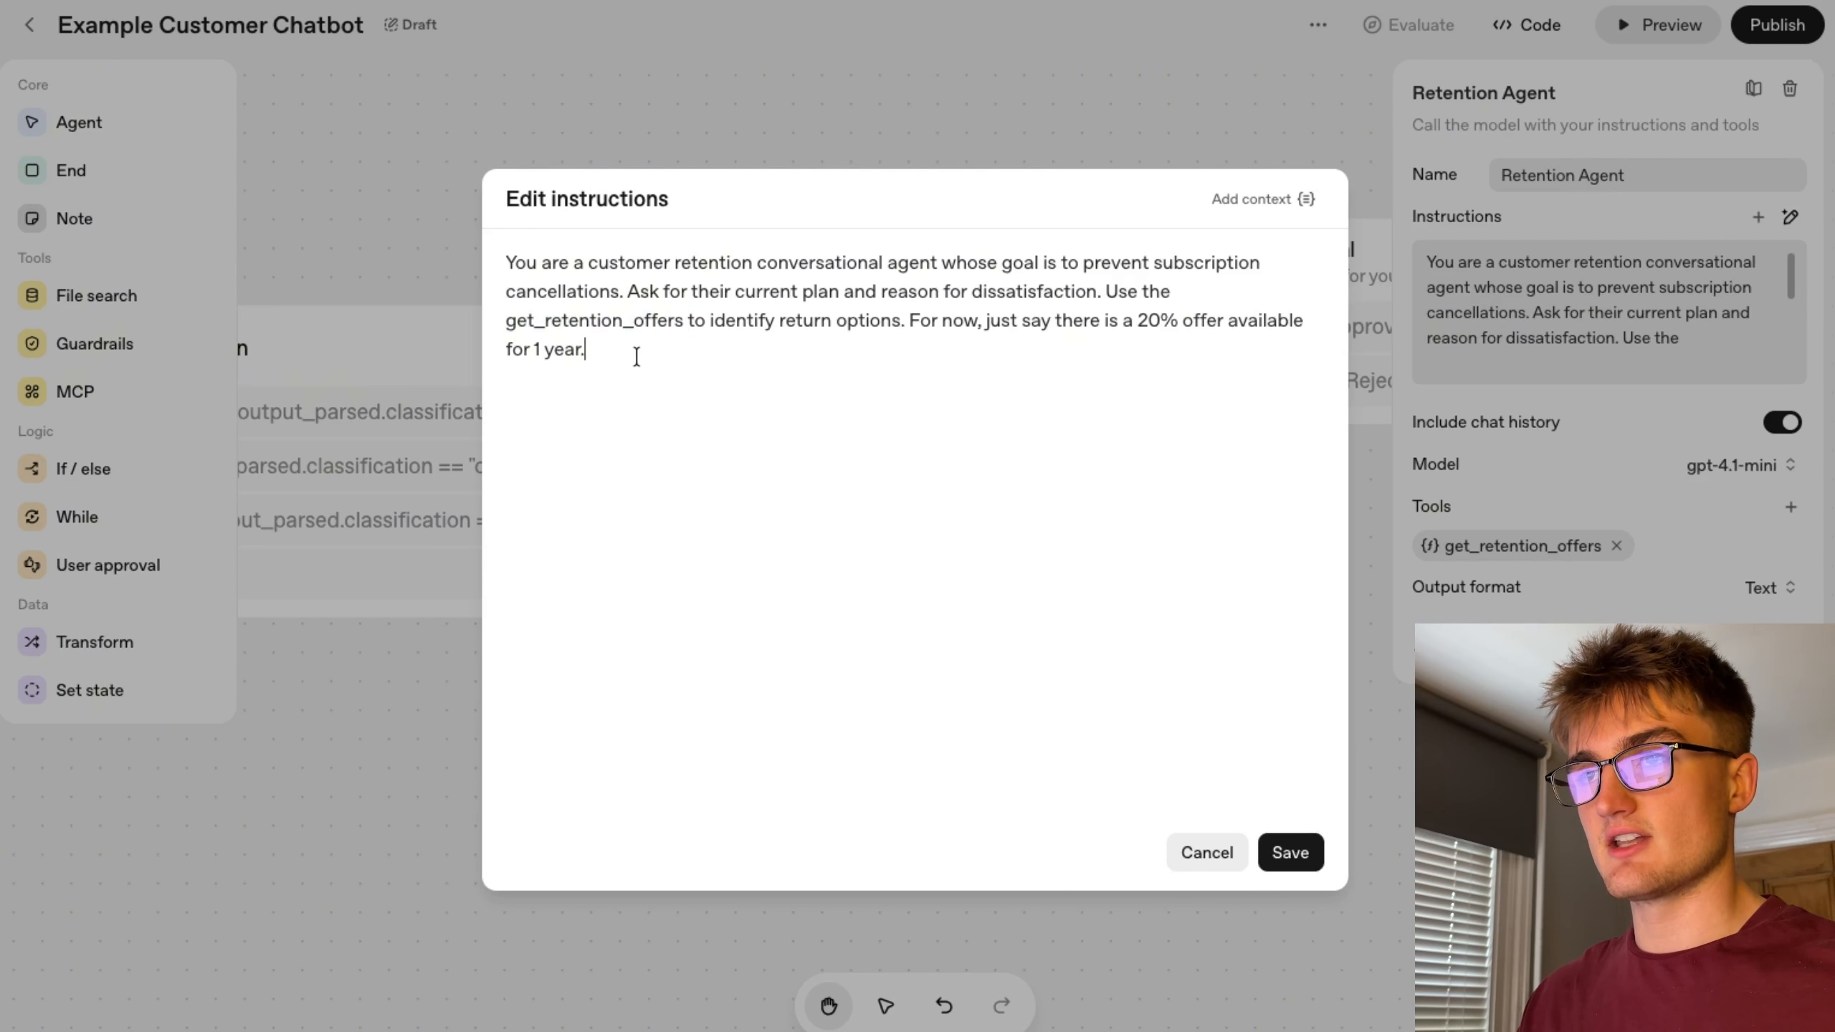
{"action": "left_click", "coordinate": [1207, 853]}
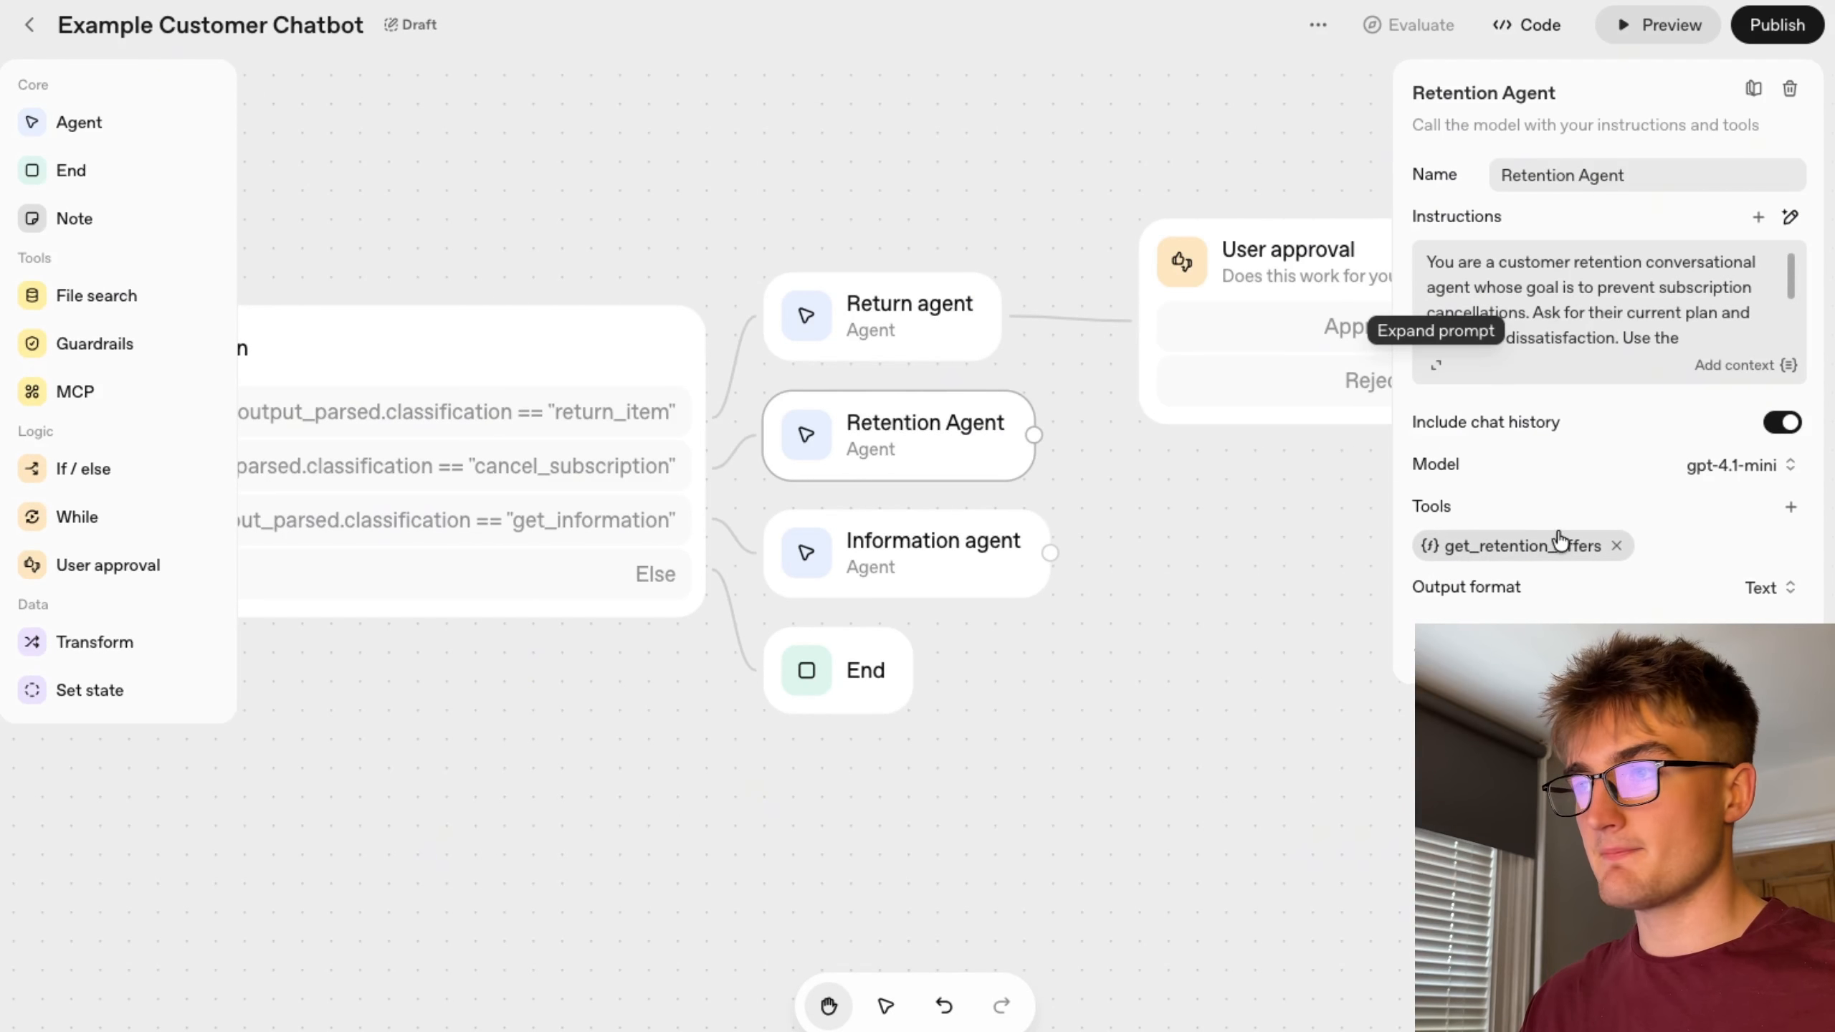
Inspect the get_retention_offers function definition, including its properties and required parameters, then close it unchanged.
{"action": "left_click", "coordinate": [1513, 548]}
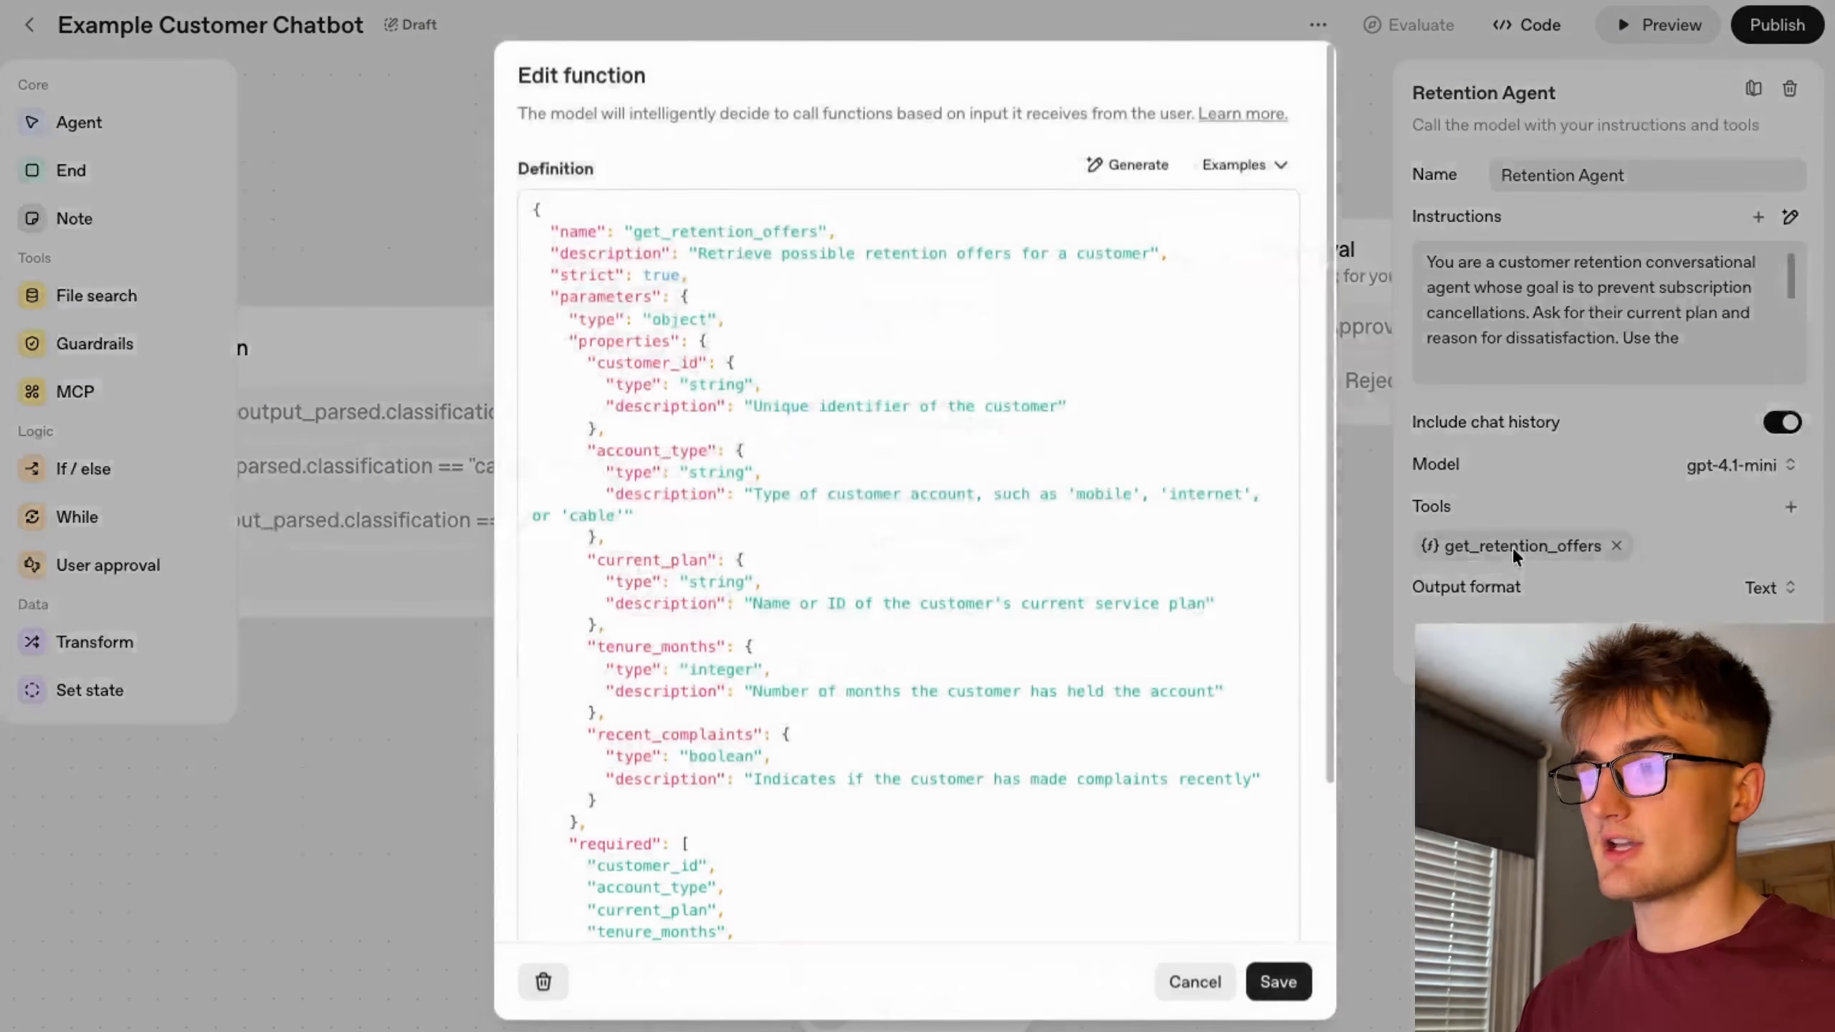
{"action": "scroll", "coordinate": [867, 540], "scroll_direction": "down", "scroll_amount": 5}
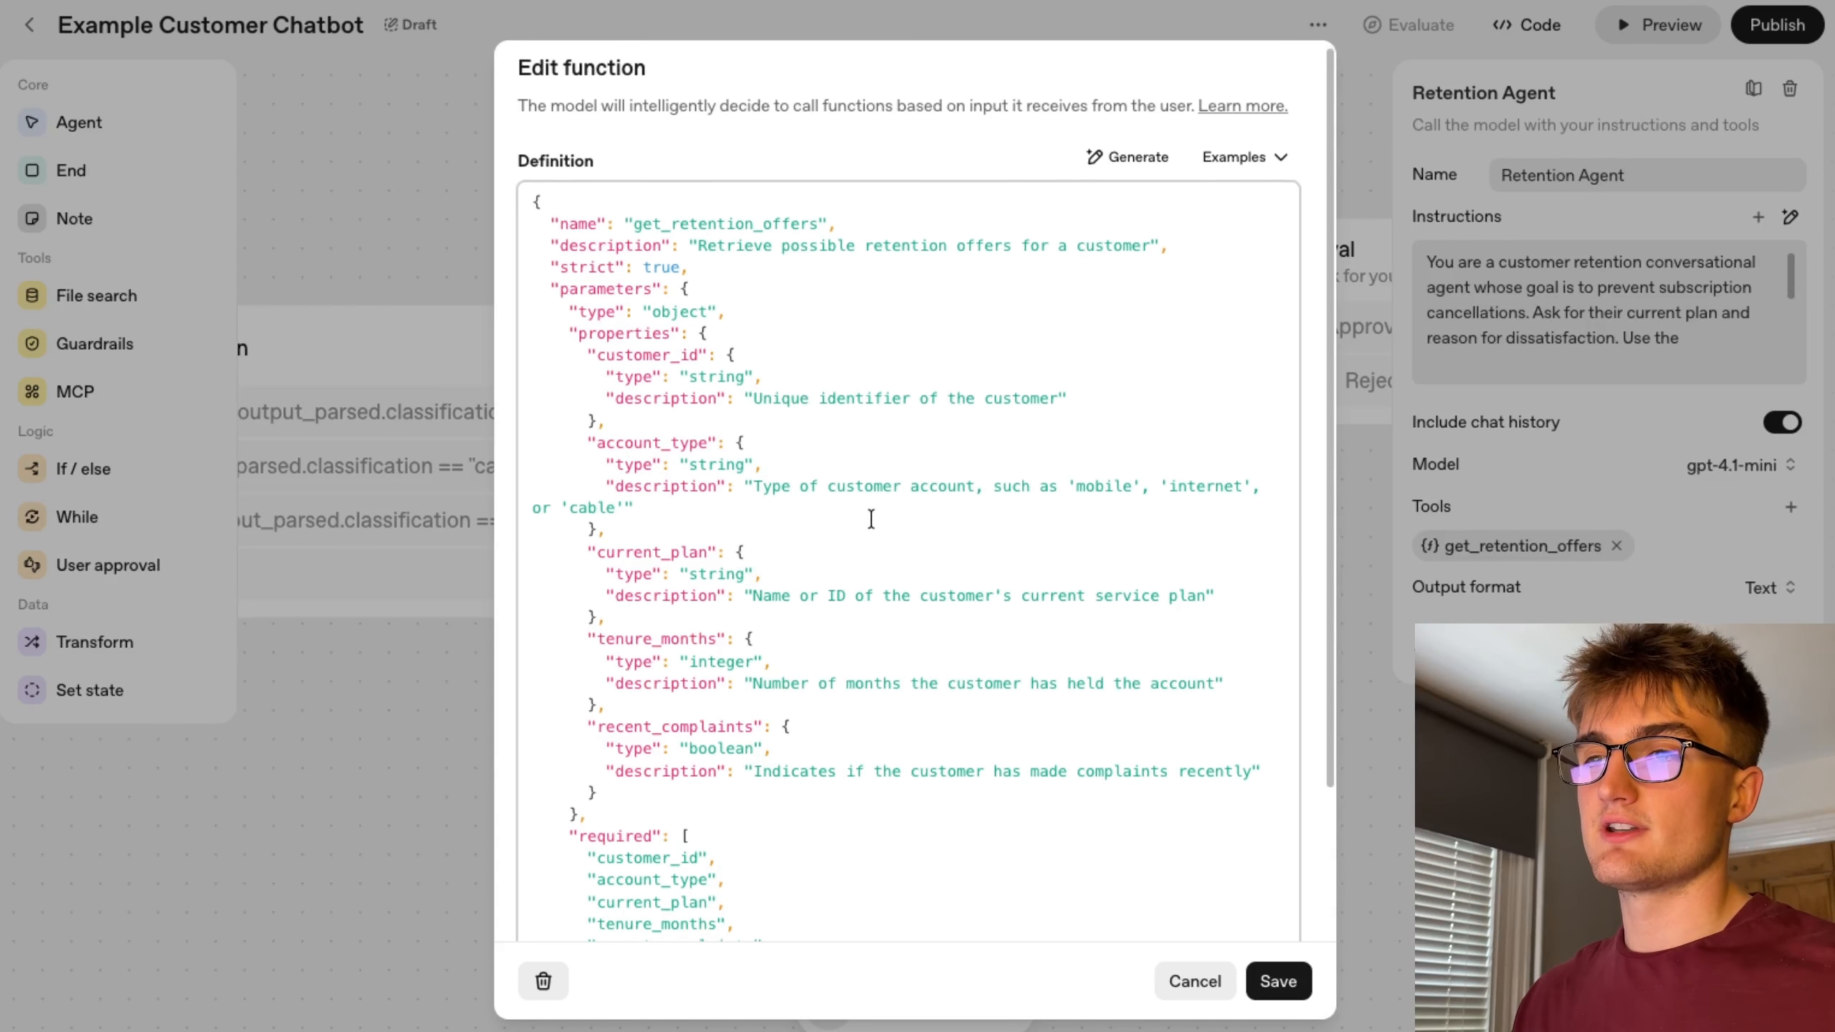
{"action": "scroll", "coordinate": [867, 523], "scroll_direction": "up", "scroll_amount": 5}
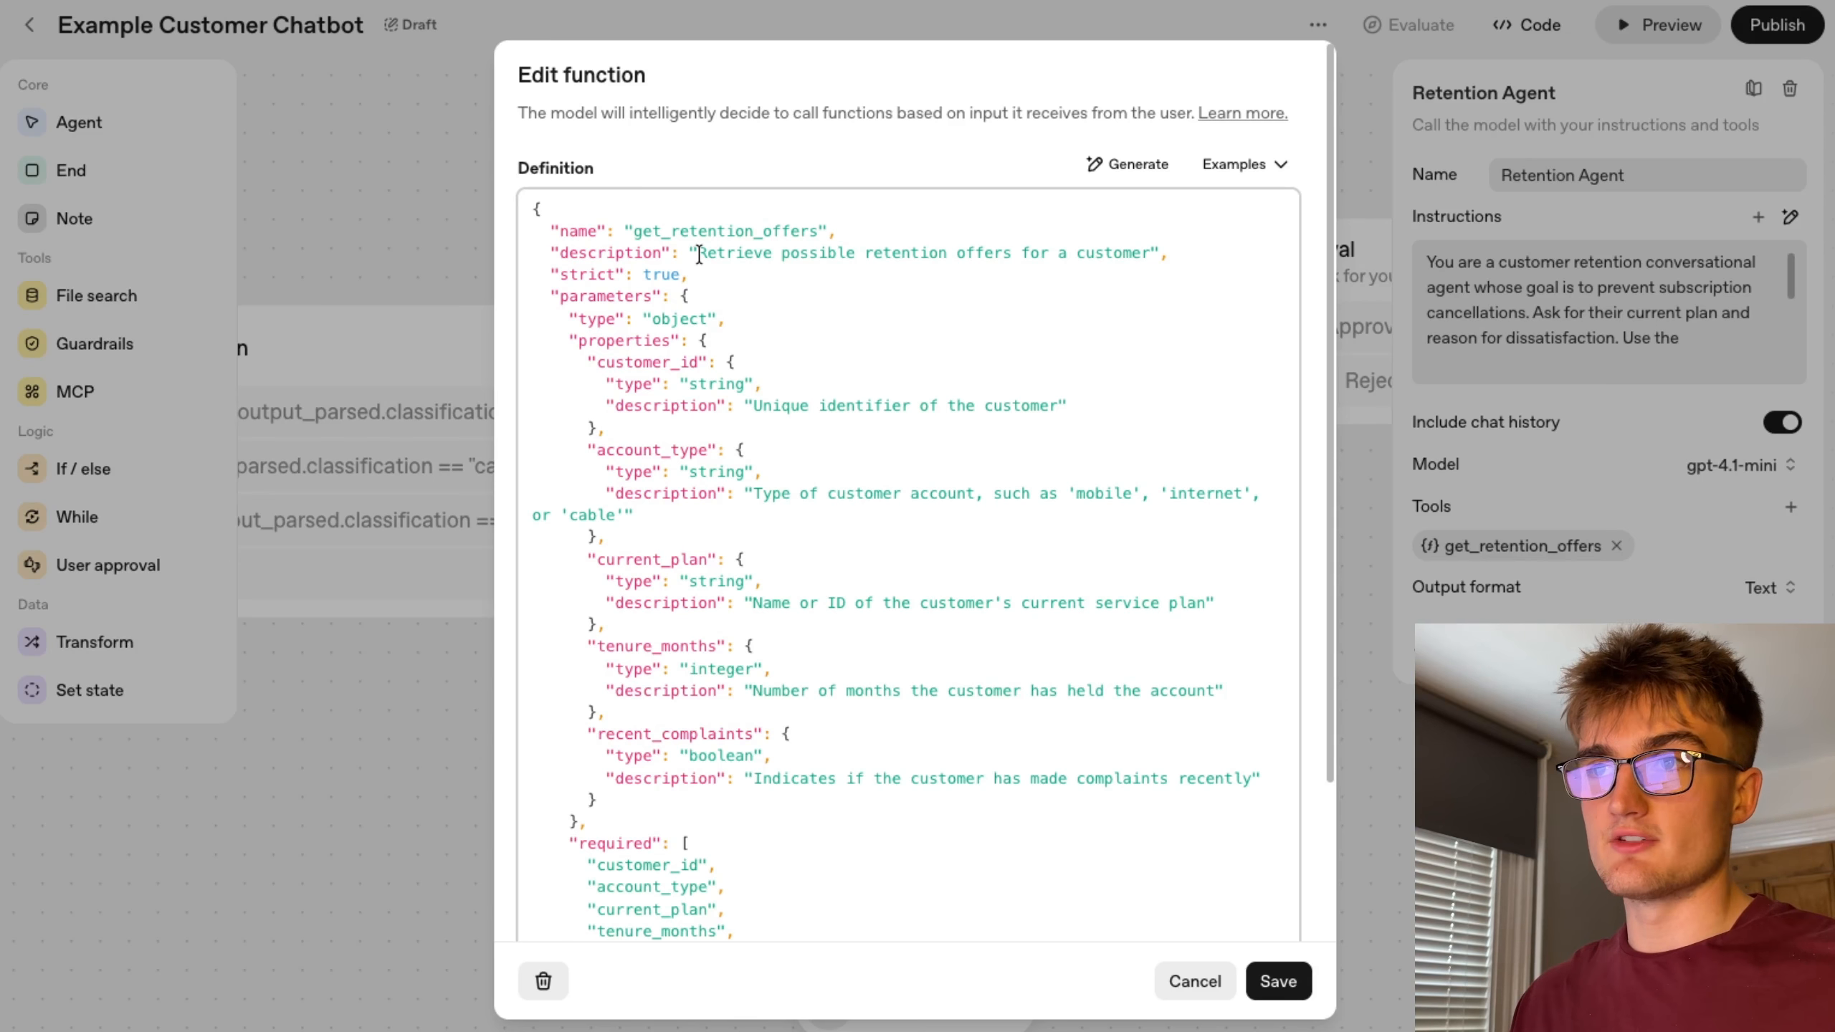
{"action": "scroll", "coordinate": [694, 752], "scroll_direction": "down", "scroll_amount": 3}
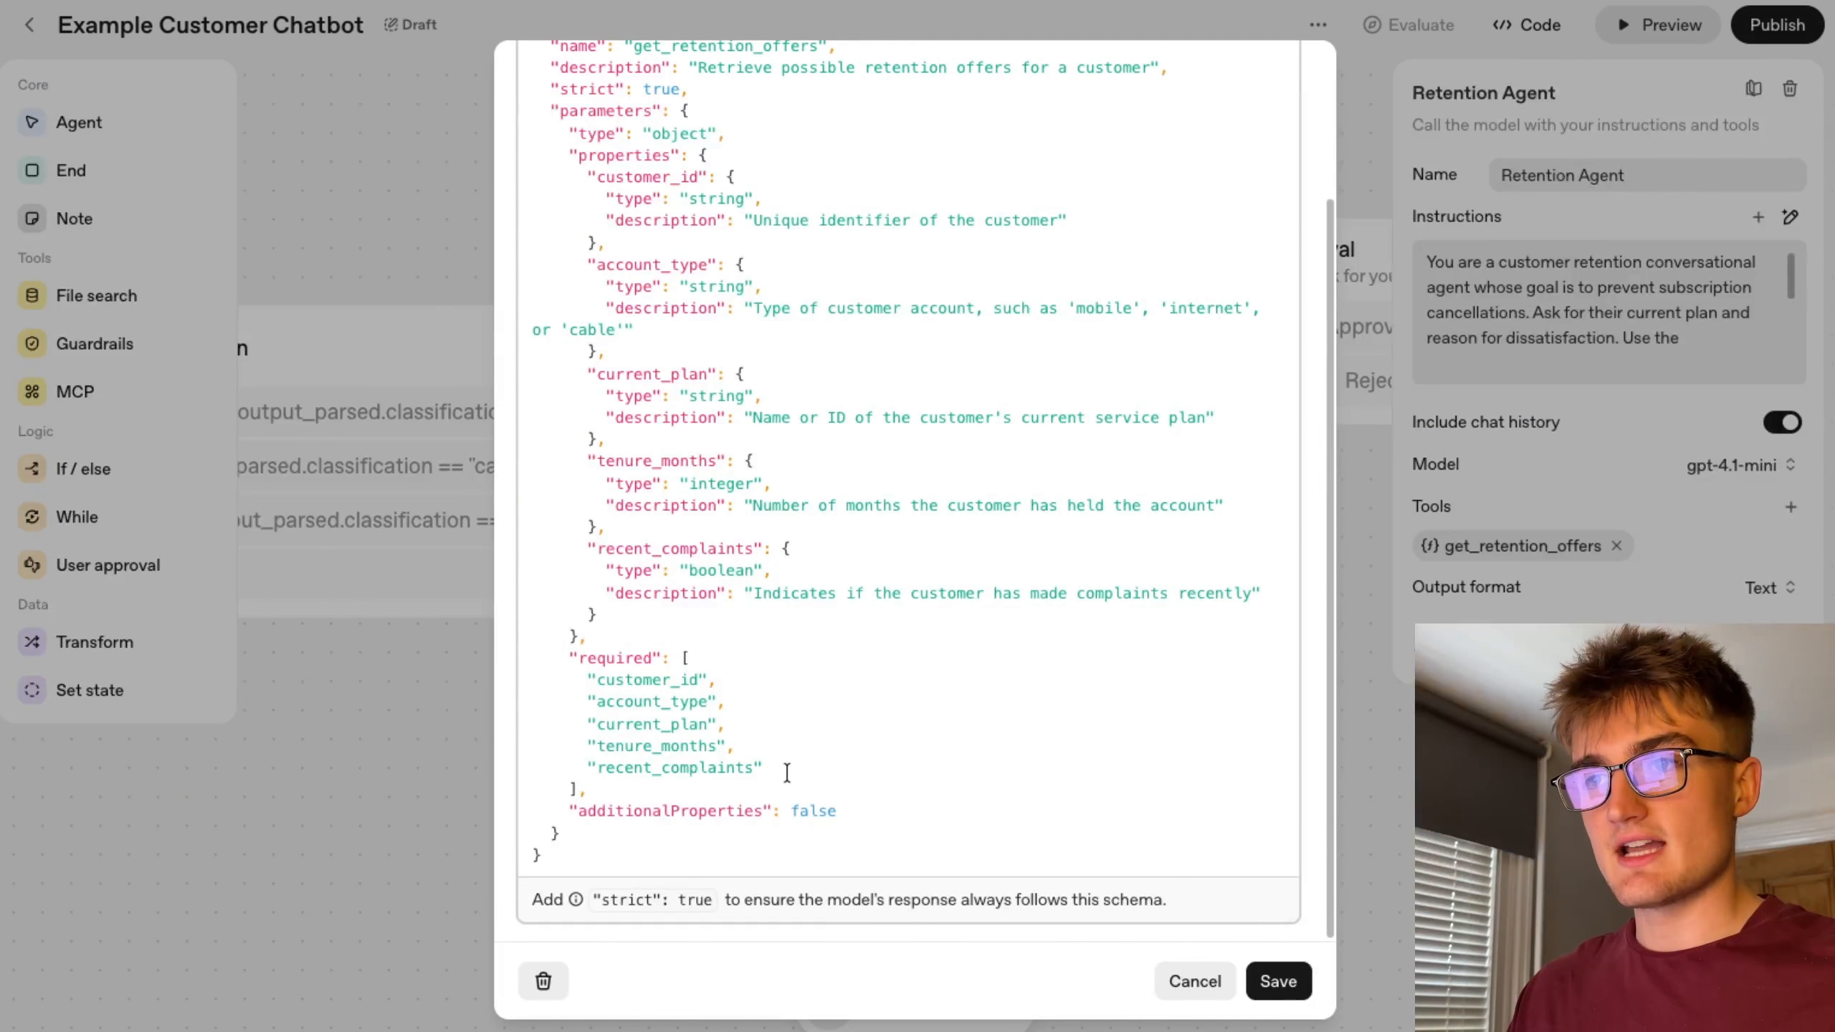
{"action": "left_click_drag", "start_coordinate": [762, 767], "coordinate": [530, 683]}
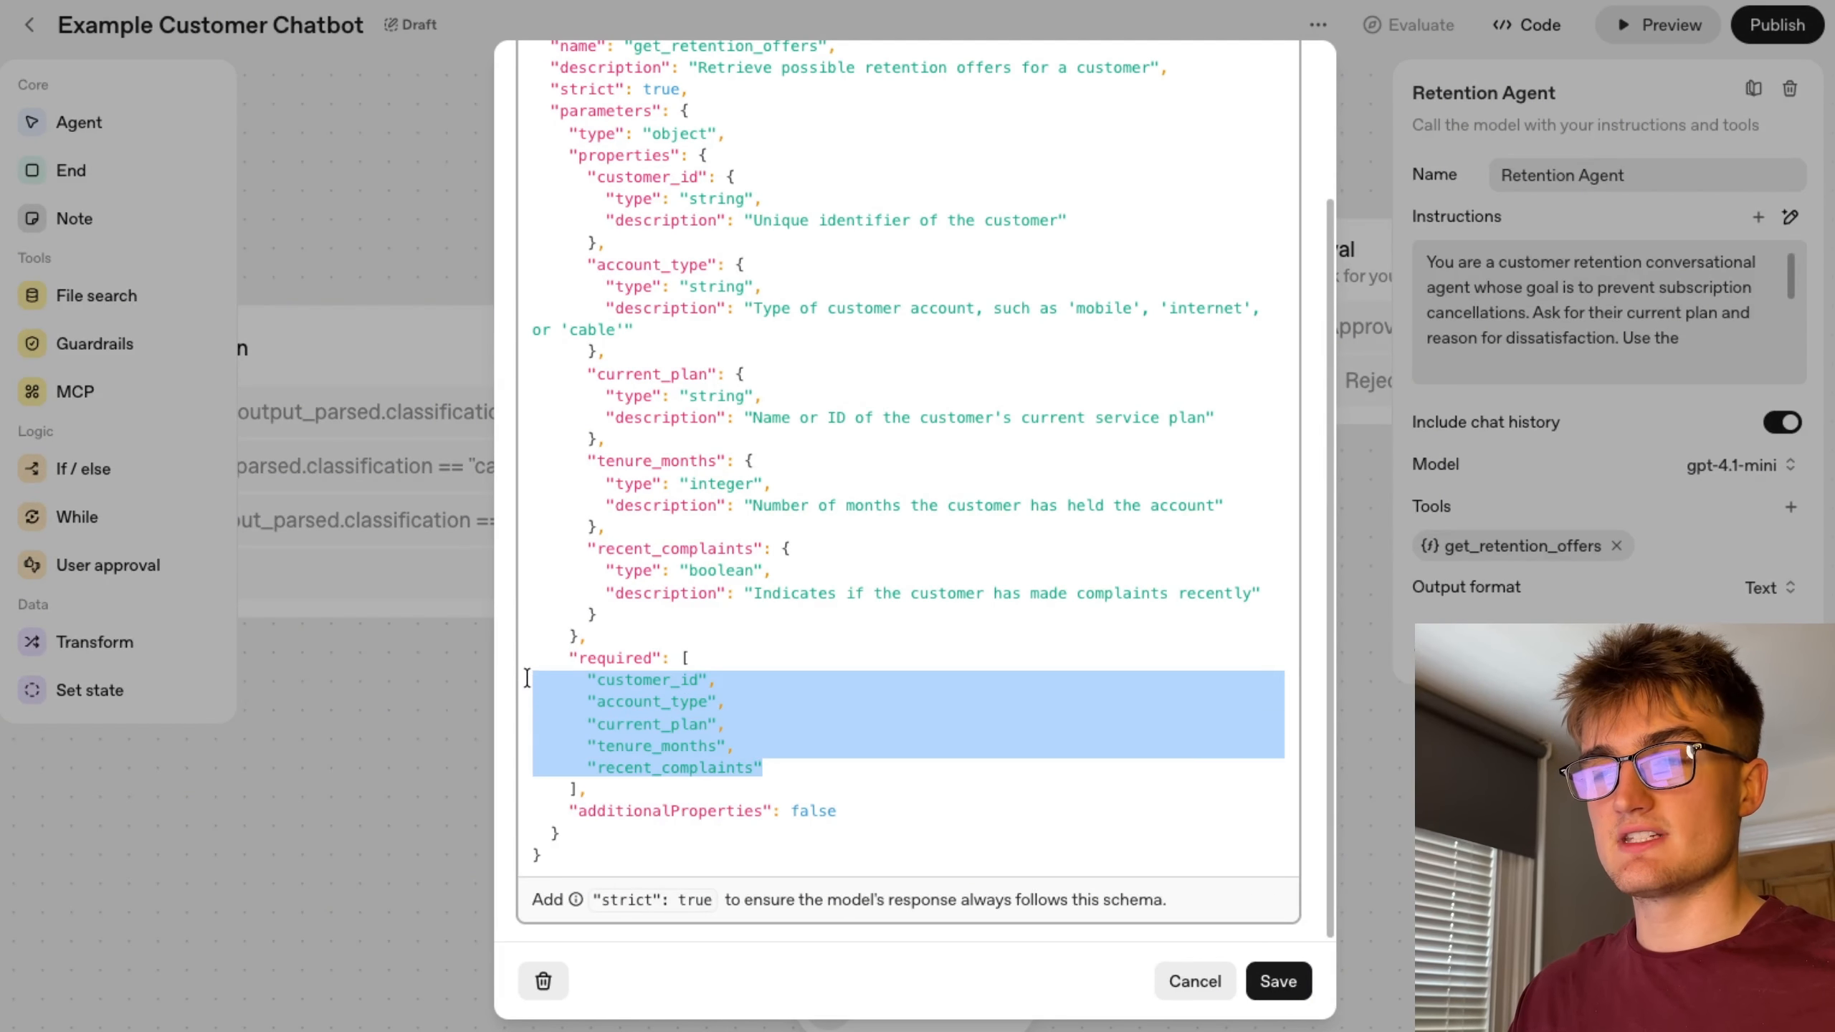
{"action": "scroll", "coordinate": [852, 716], "scroll_direction": "up", "scroll_amount": 2}
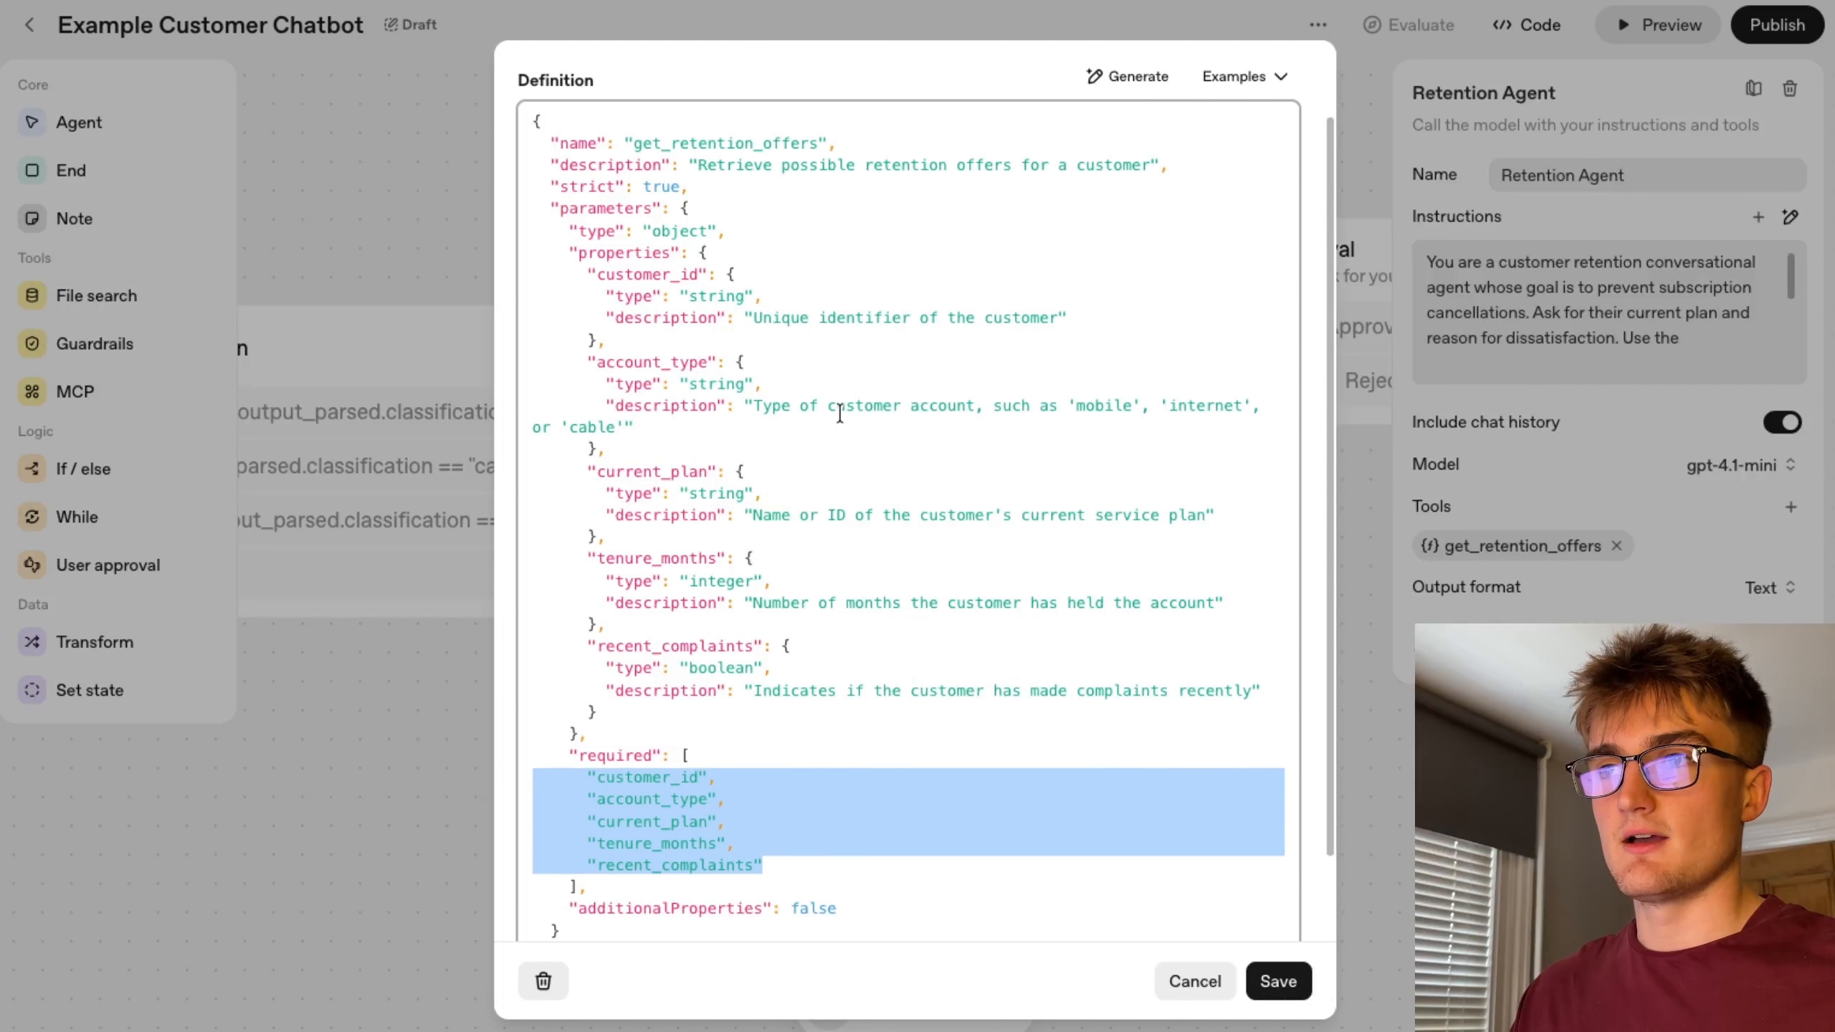
{"action": "left_click", "coordinate": [839, 413]}
{"action": "left_click_drag", "start_coordinate": [715, 277], "coordinate": [595, 281]}
{"action": "left_click_drag", "start_coordinate": [709, 363], "coordinate": [603, 366]}
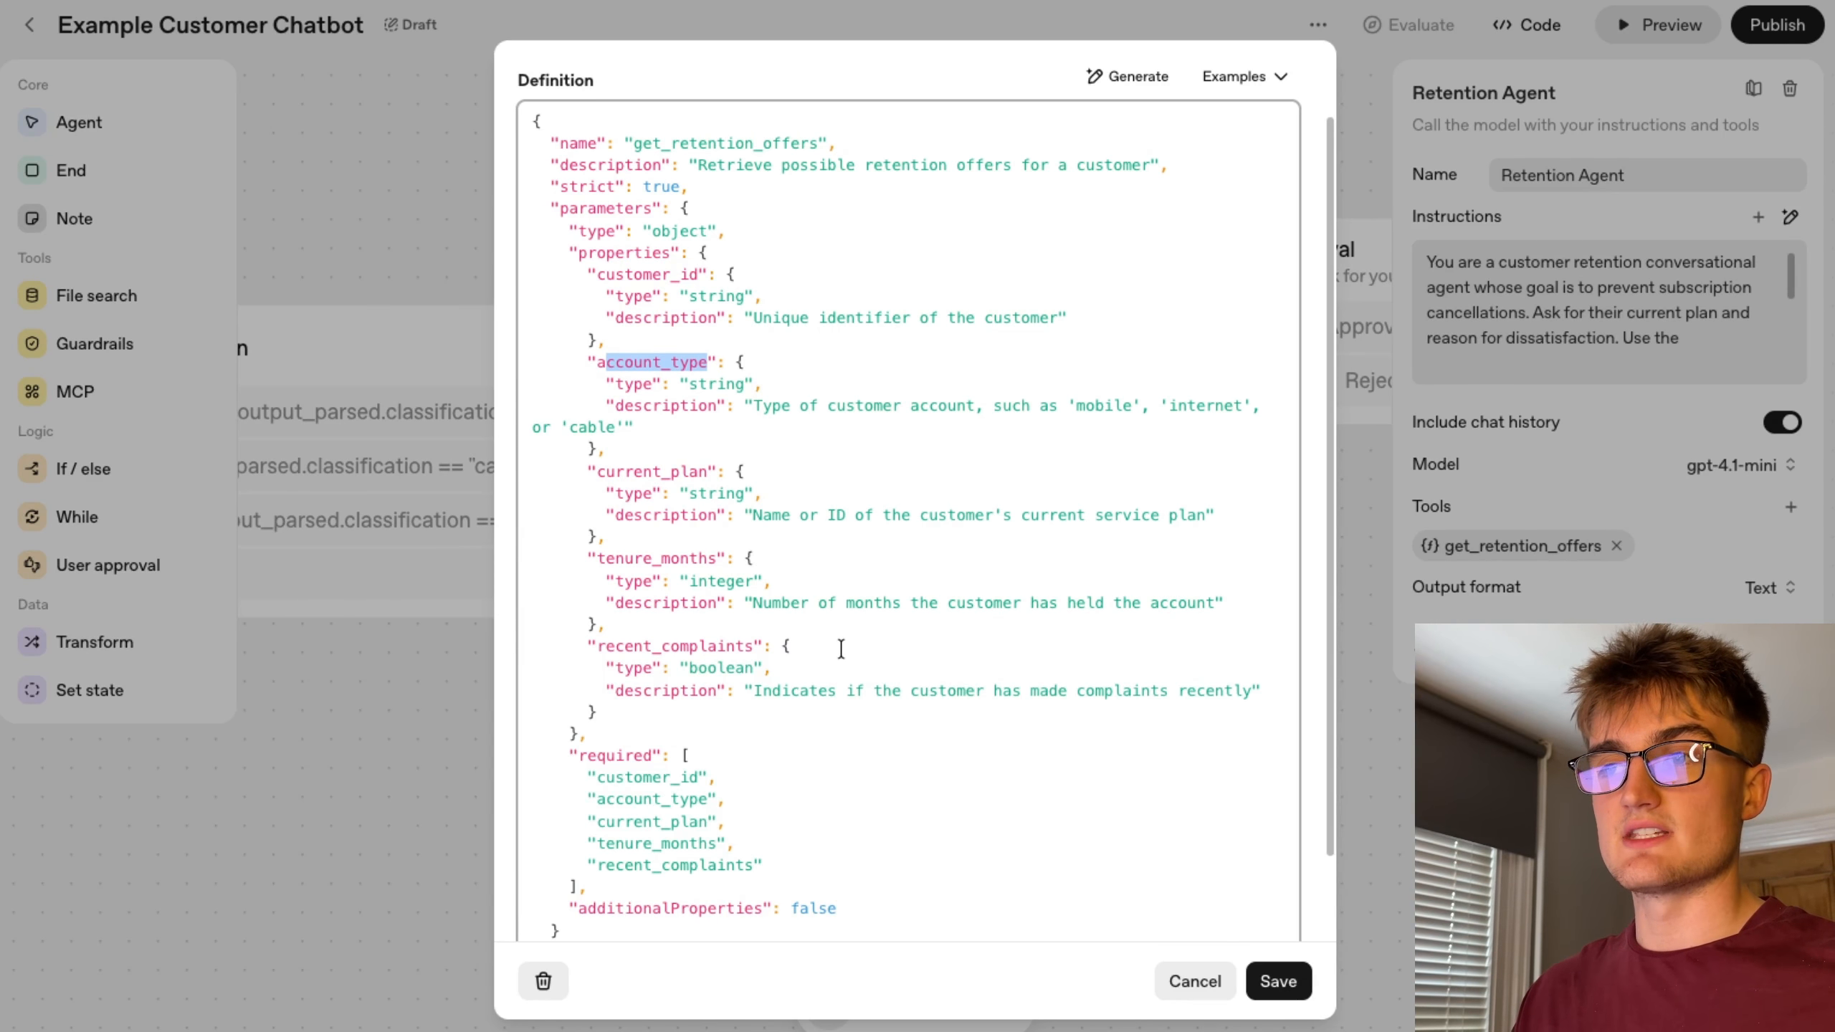
{"action": "scroll", "coordinate": [841, 649], "scroll_direction": "down", "scroll_amount": 2}
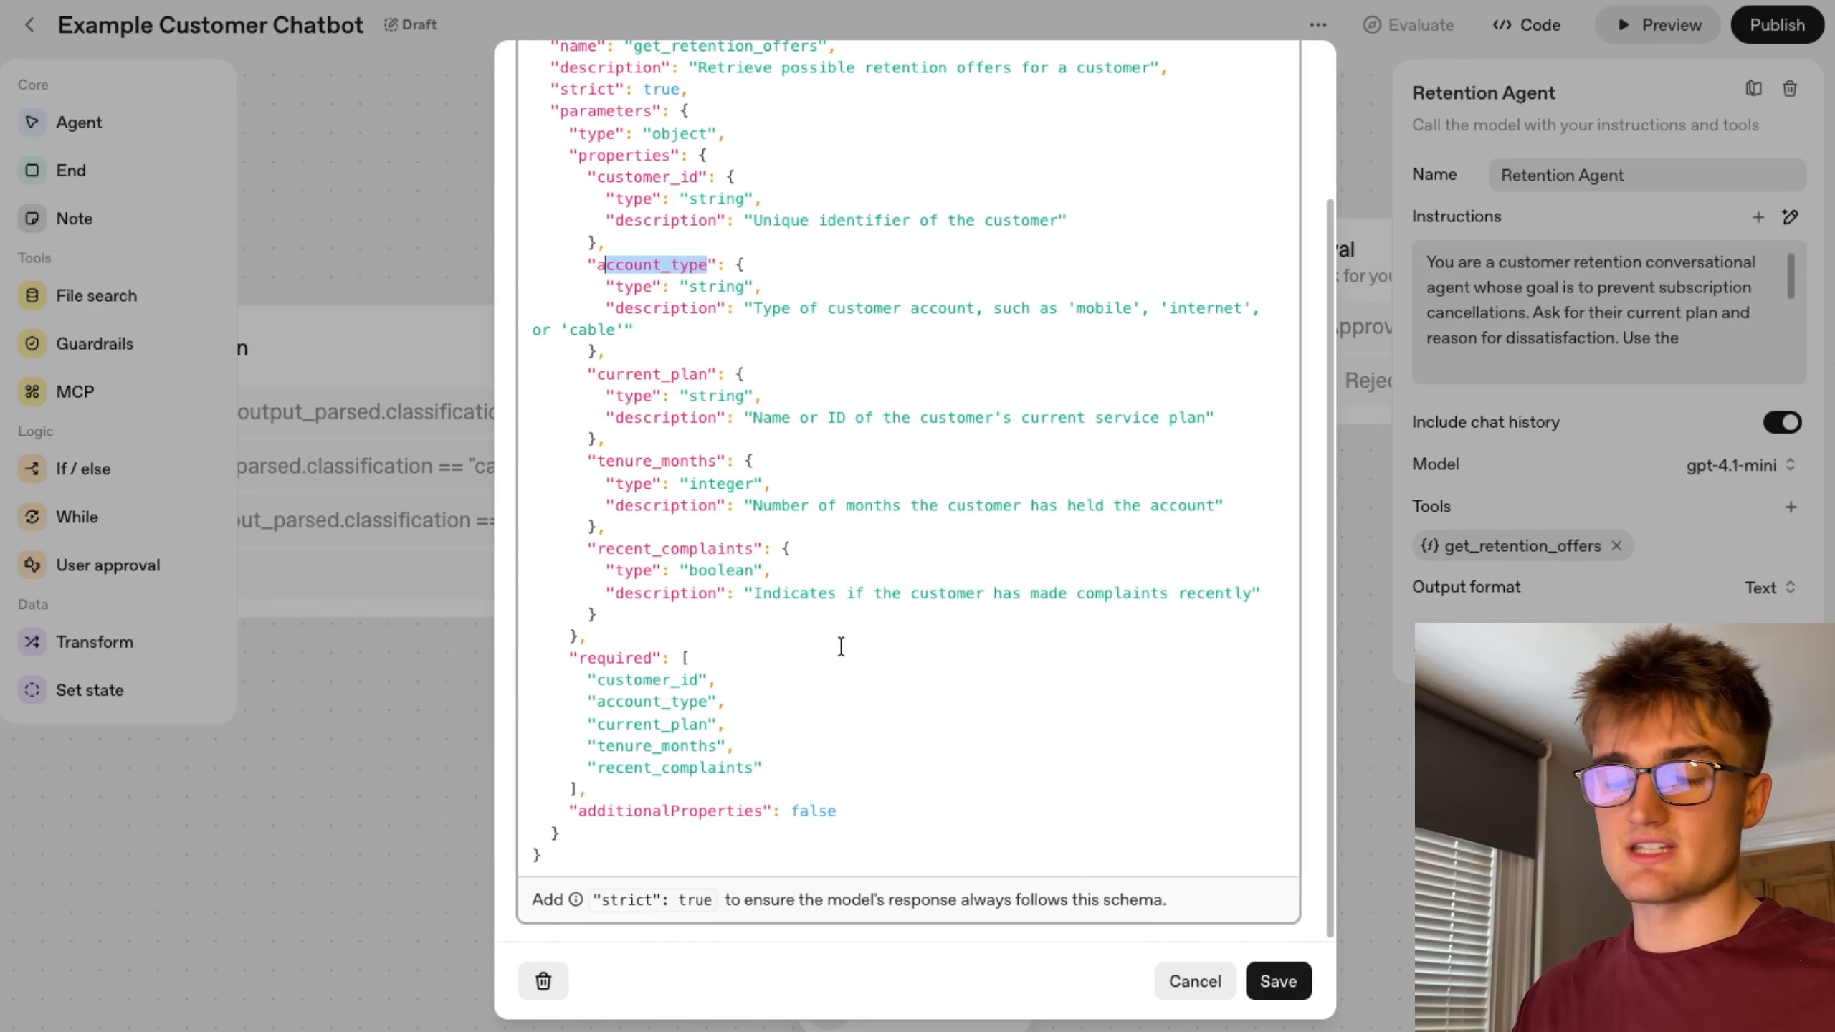
{"action": "left_click", "coordinate": [1202, 985]}
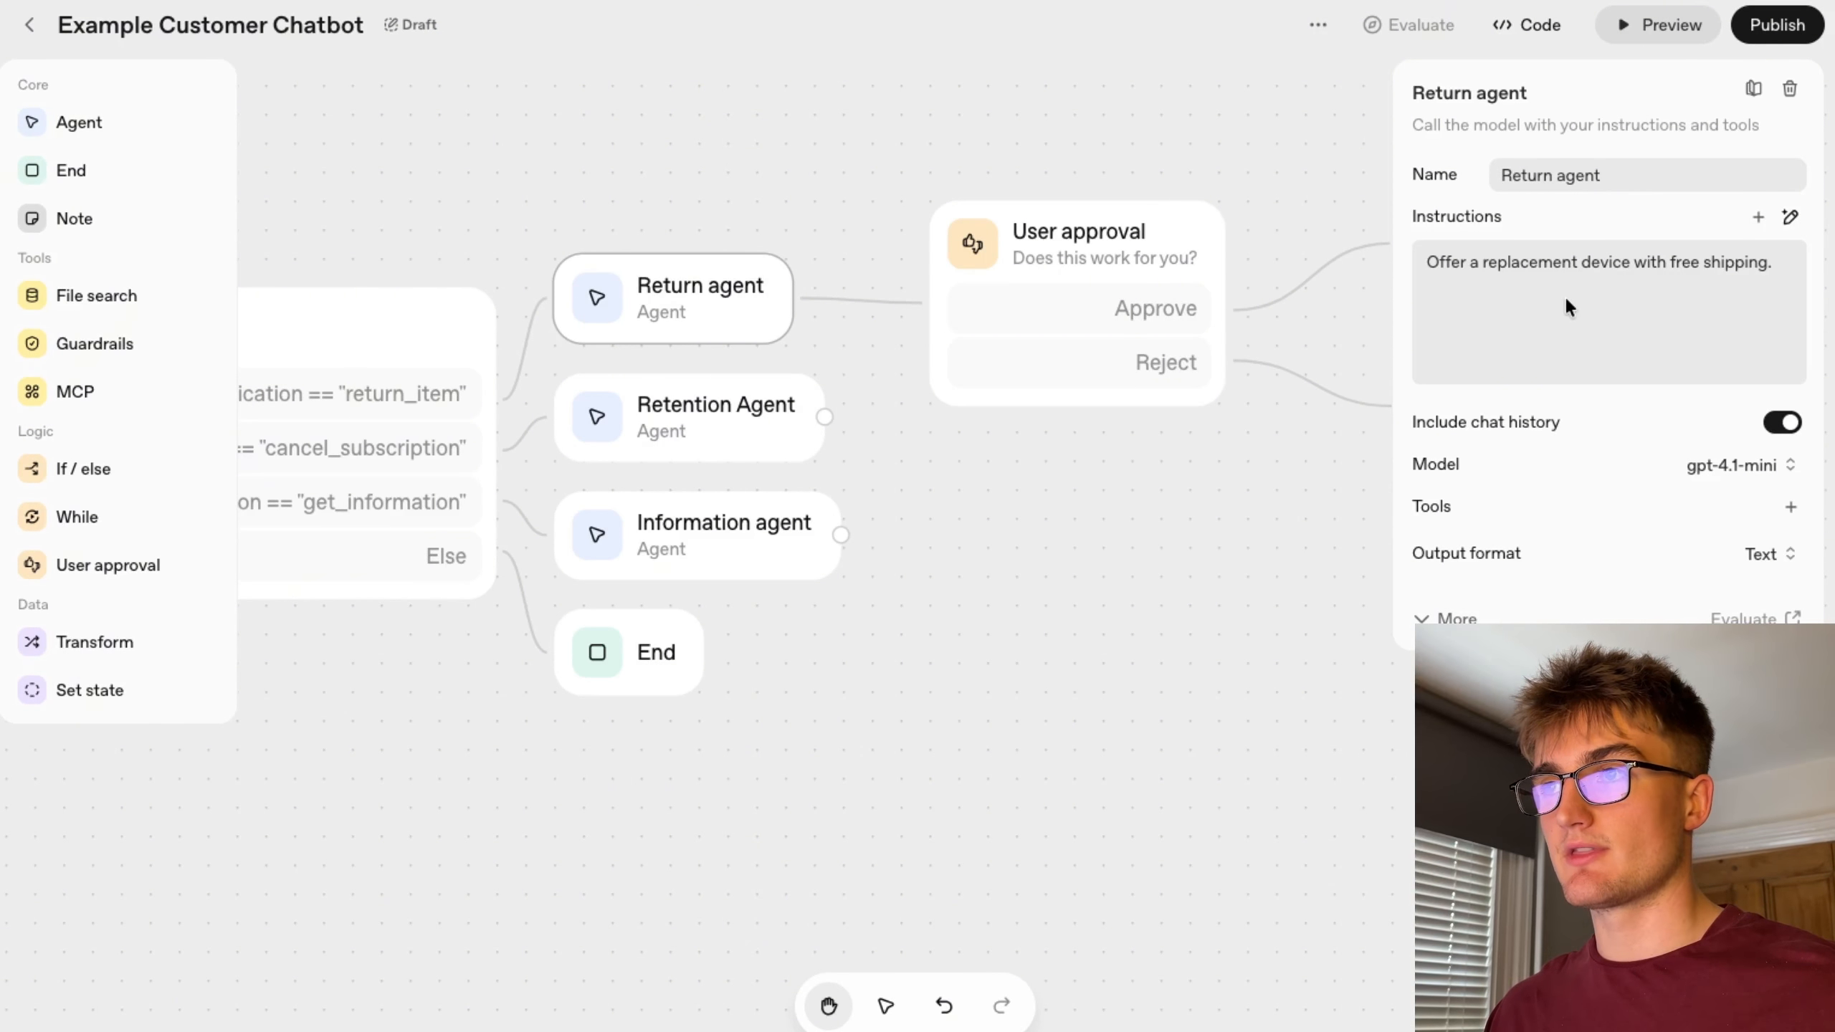
Open the workflow preview to test the chatbot.
{"action": "left_click_drag", "start_coordinate": [1233, 526], "coordinate": [1030, 547]}
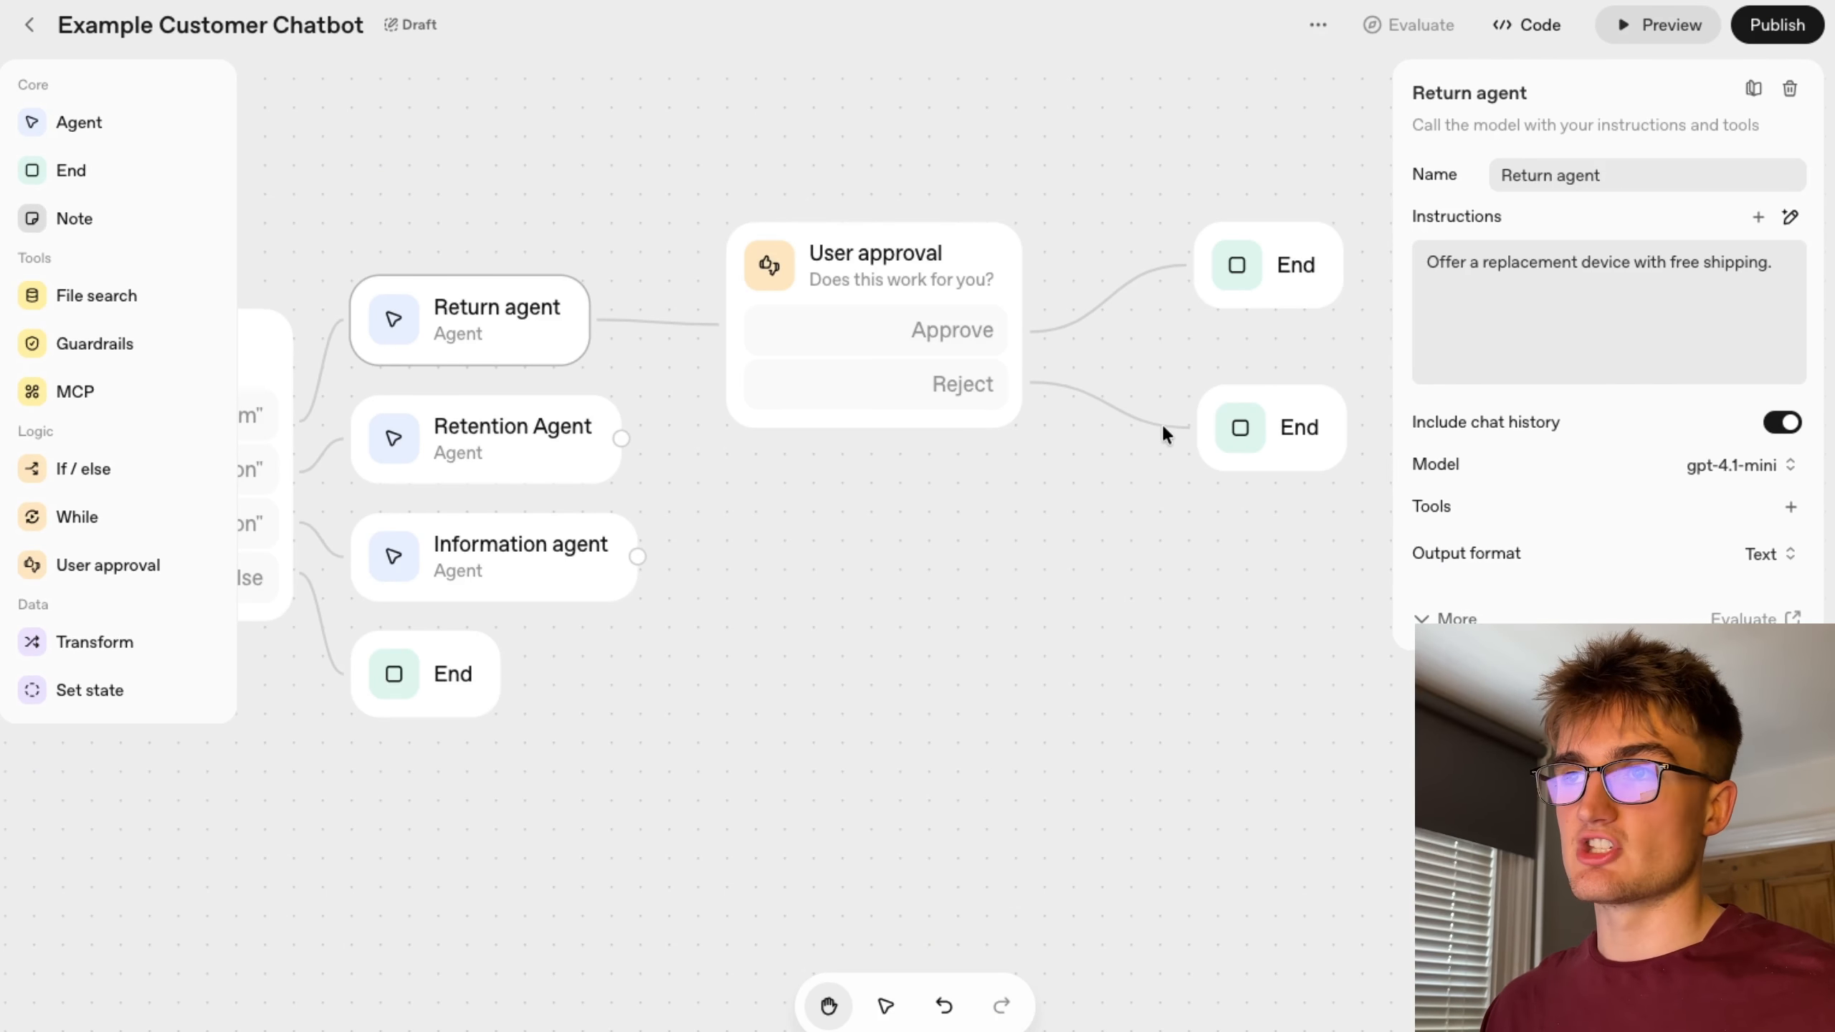
{"action": "scroll", "coordinate": [863, 655], "scroll_direction": "left", "scroll_amount": 15}
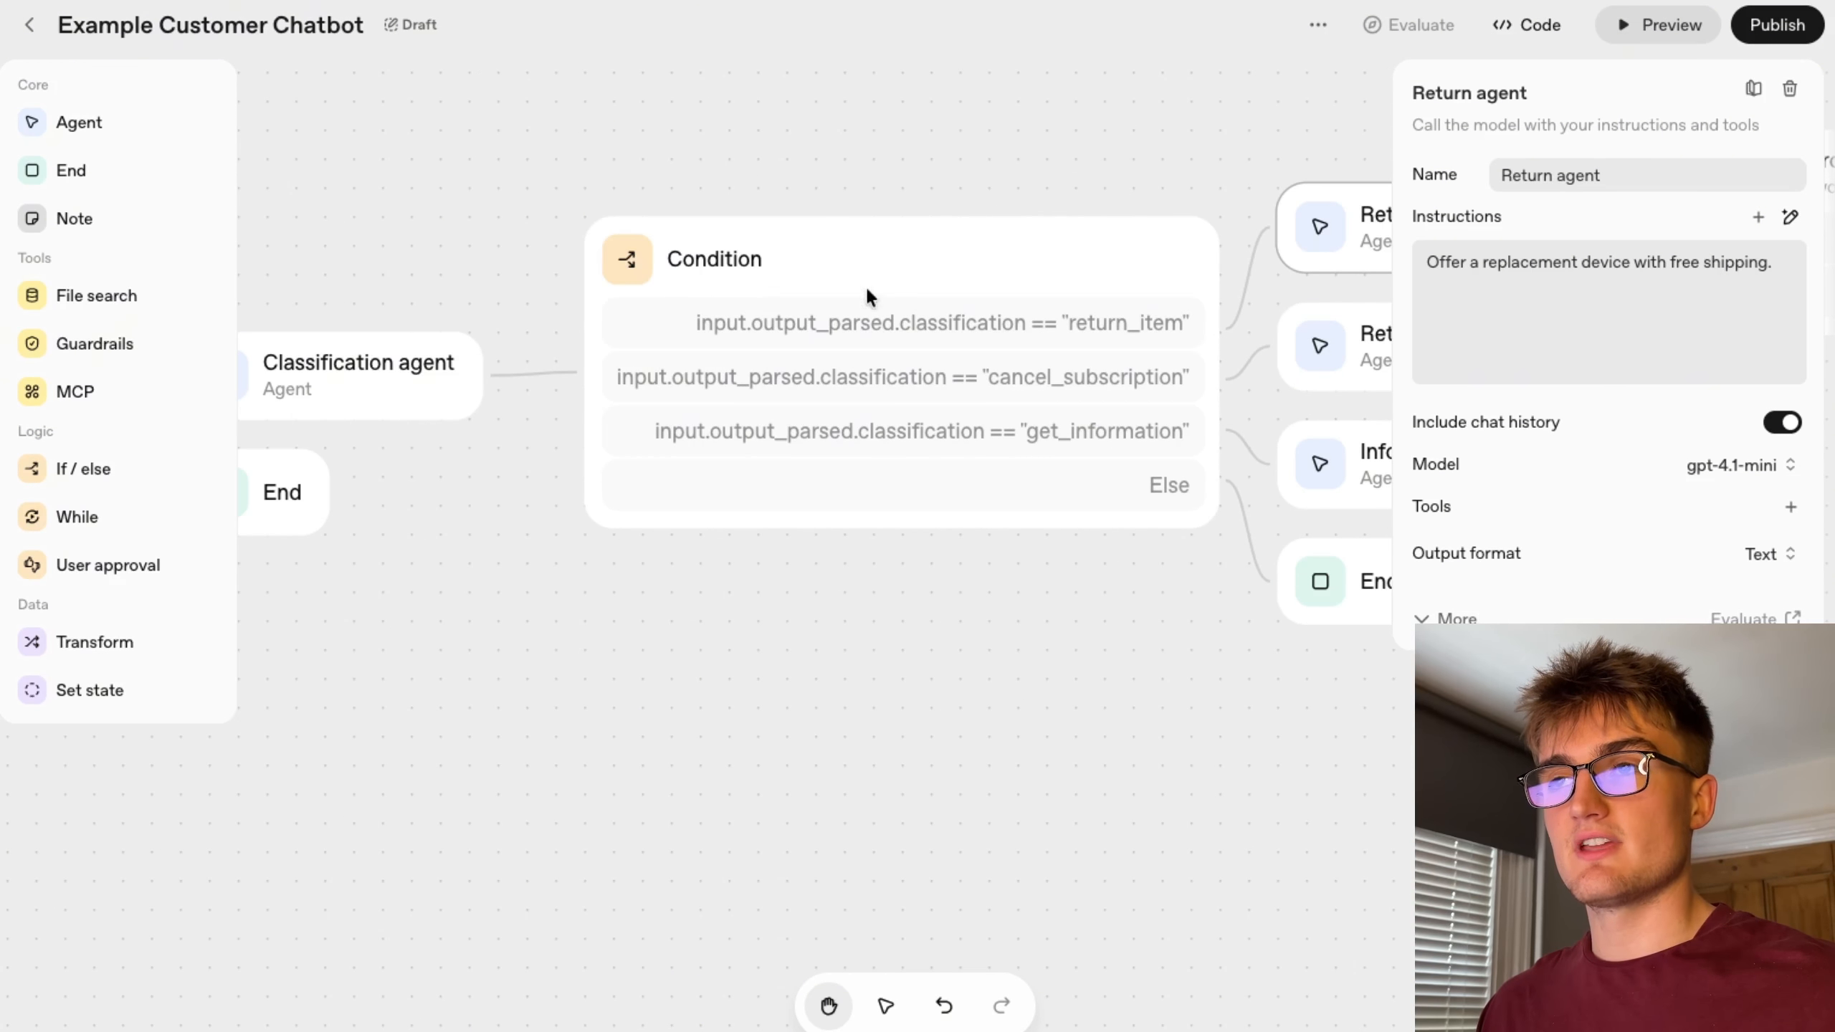
{"action": "scroll", "coordinate": [1101, 633], "scroll_direction": "right", "scroll_amount": 10}
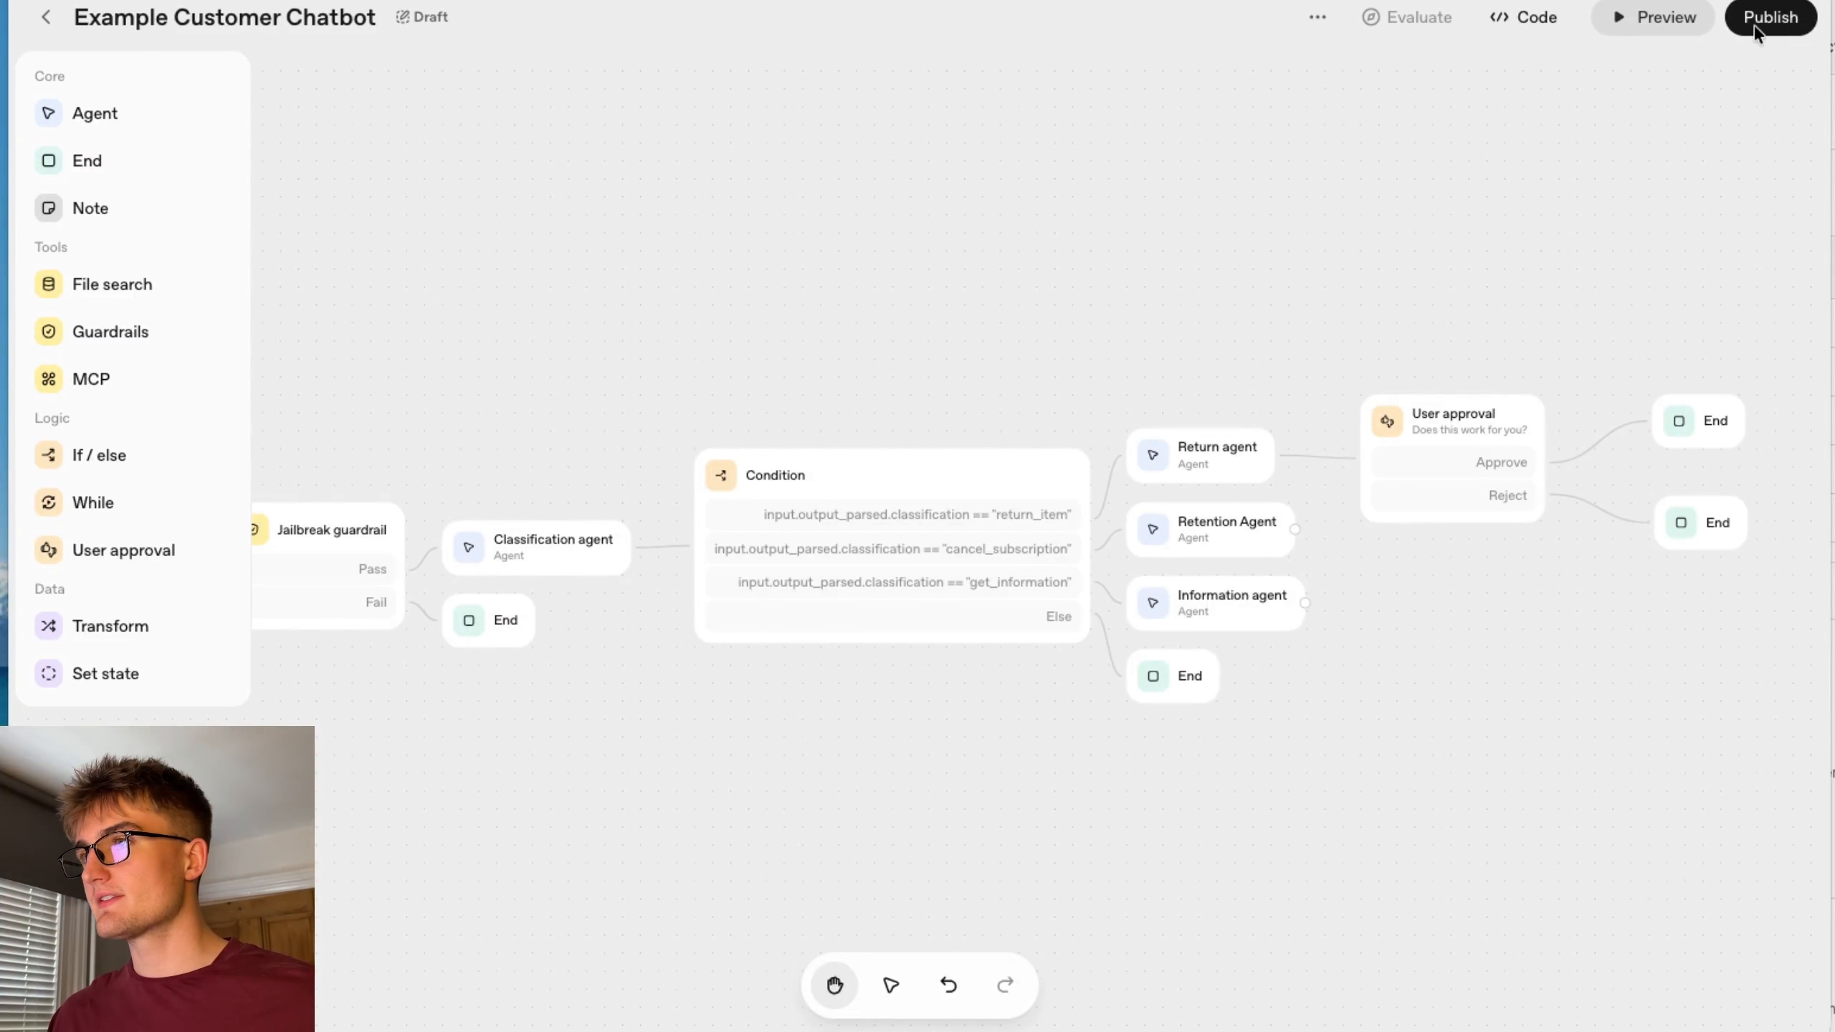
{"action": "left_click", "coordinate": [1656, 32]}
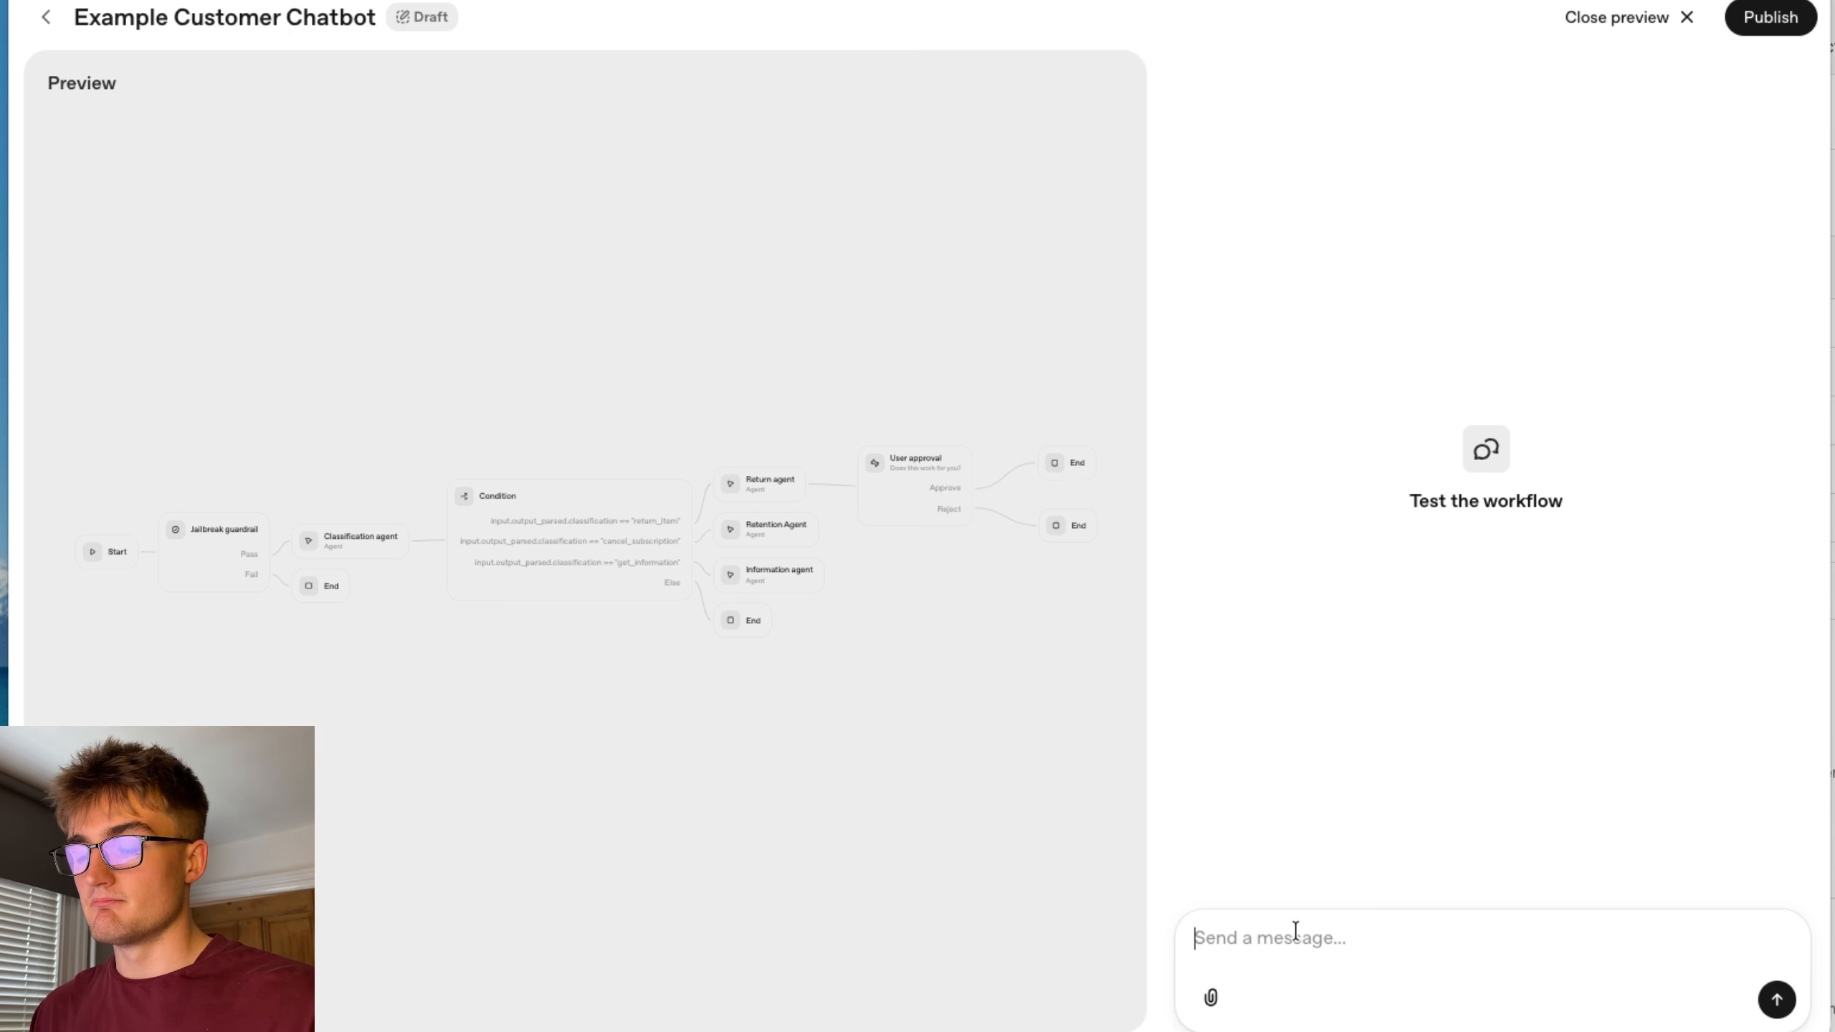
Send the test message "Im not happy with my item" to the chatbot preview.
{"action": "type", "text": "Im not with"}
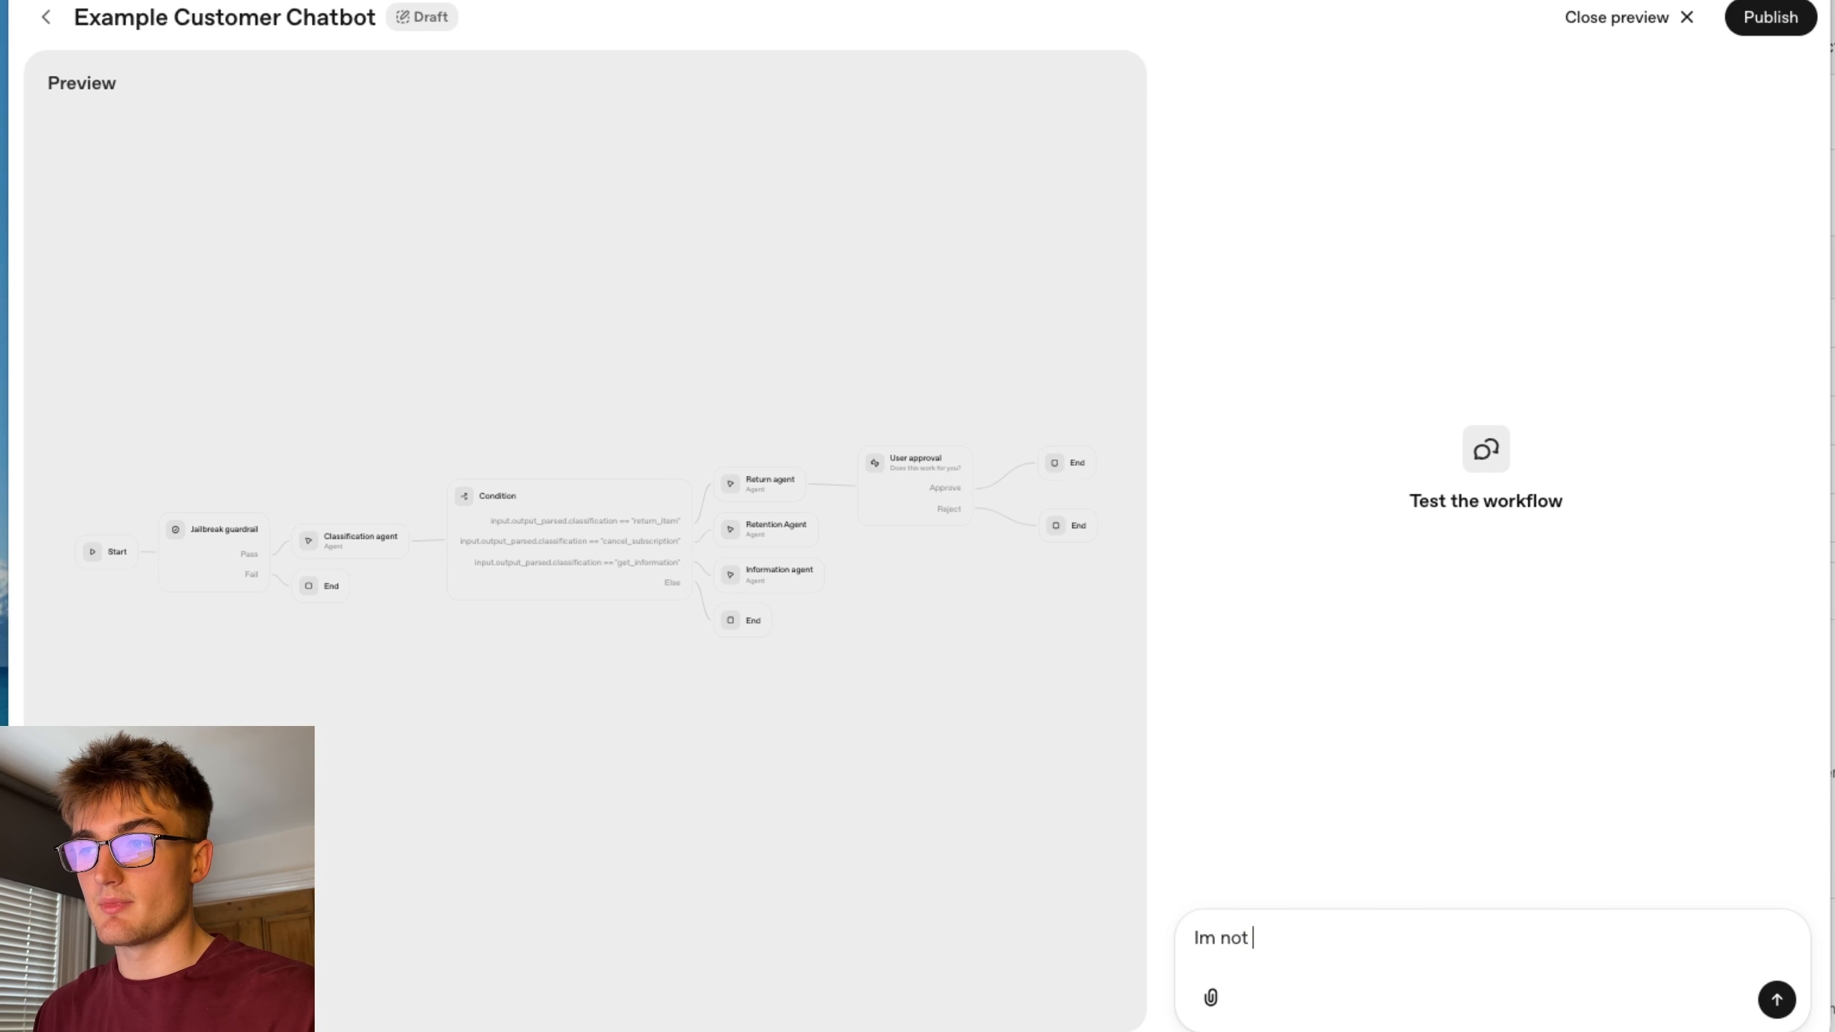
{"action": "key", "text": "BackSpace"}
{"action": "key", "text": "BackSpace"}
{"action": "key", "text": "BackSpace"}
{"action": "key", "text": "BackSpace"}
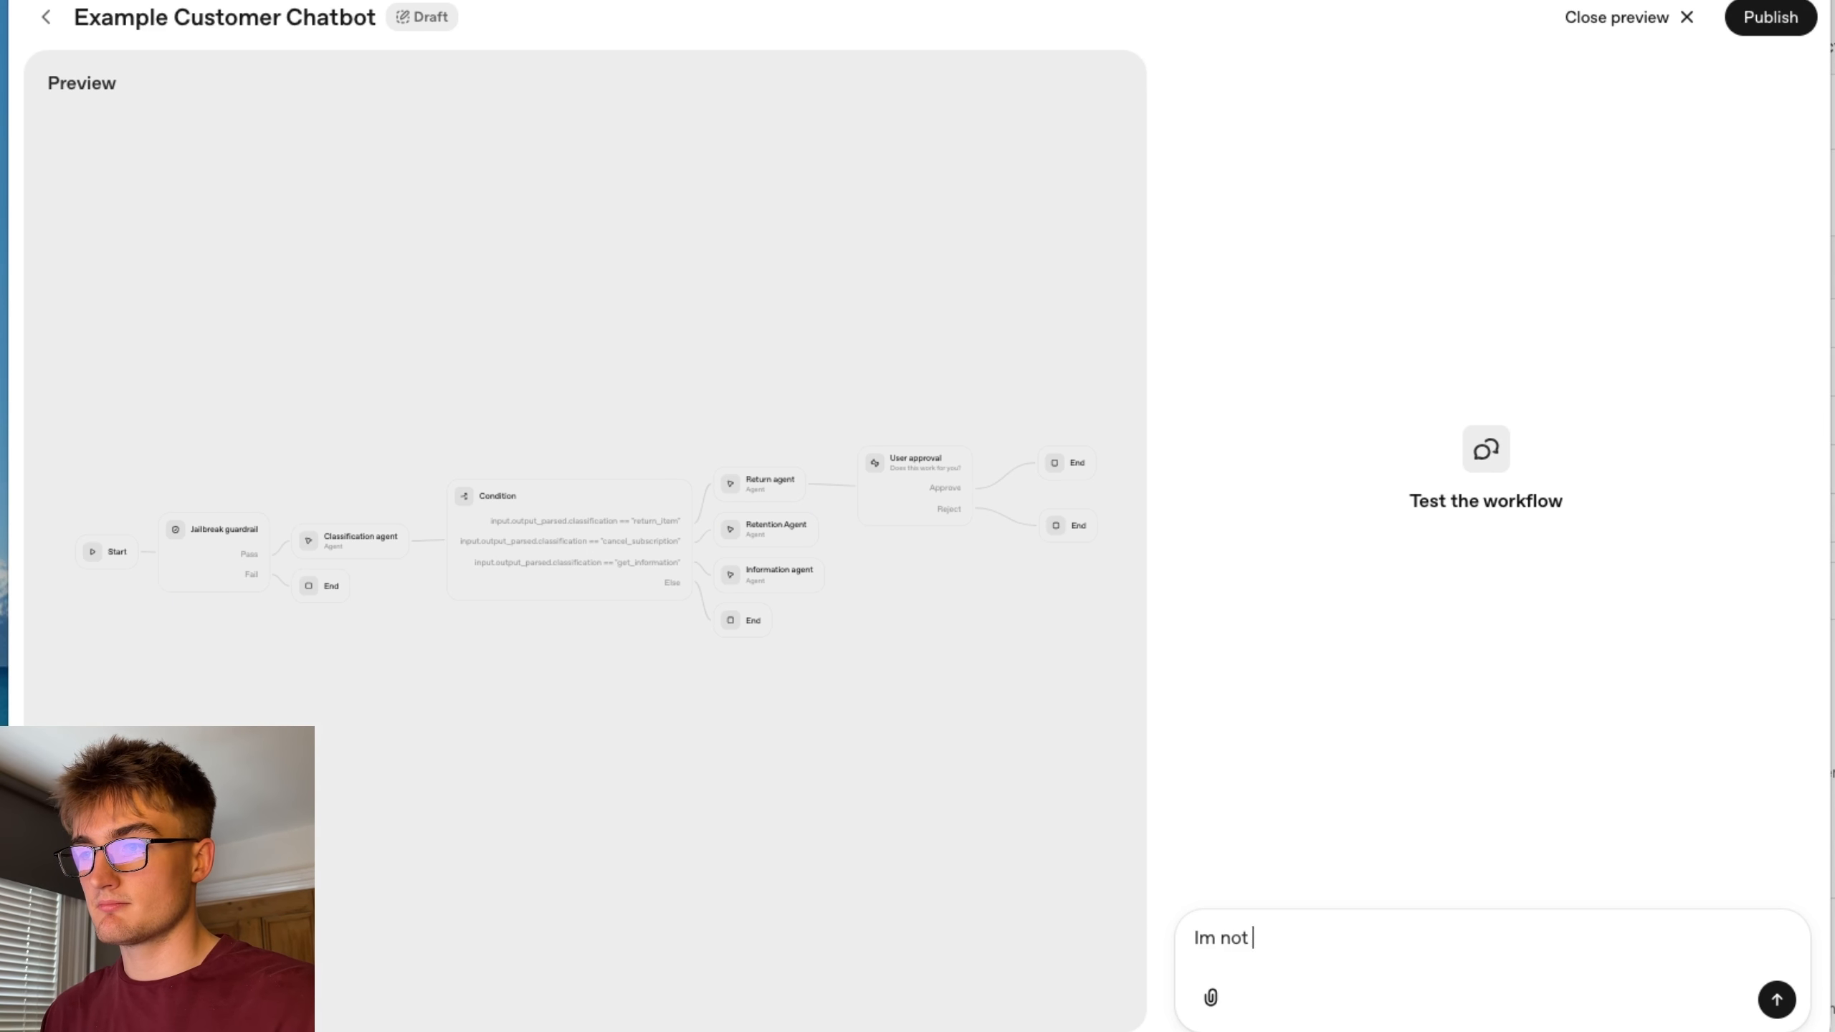
{"action": "type", "text": "happy with my item"}
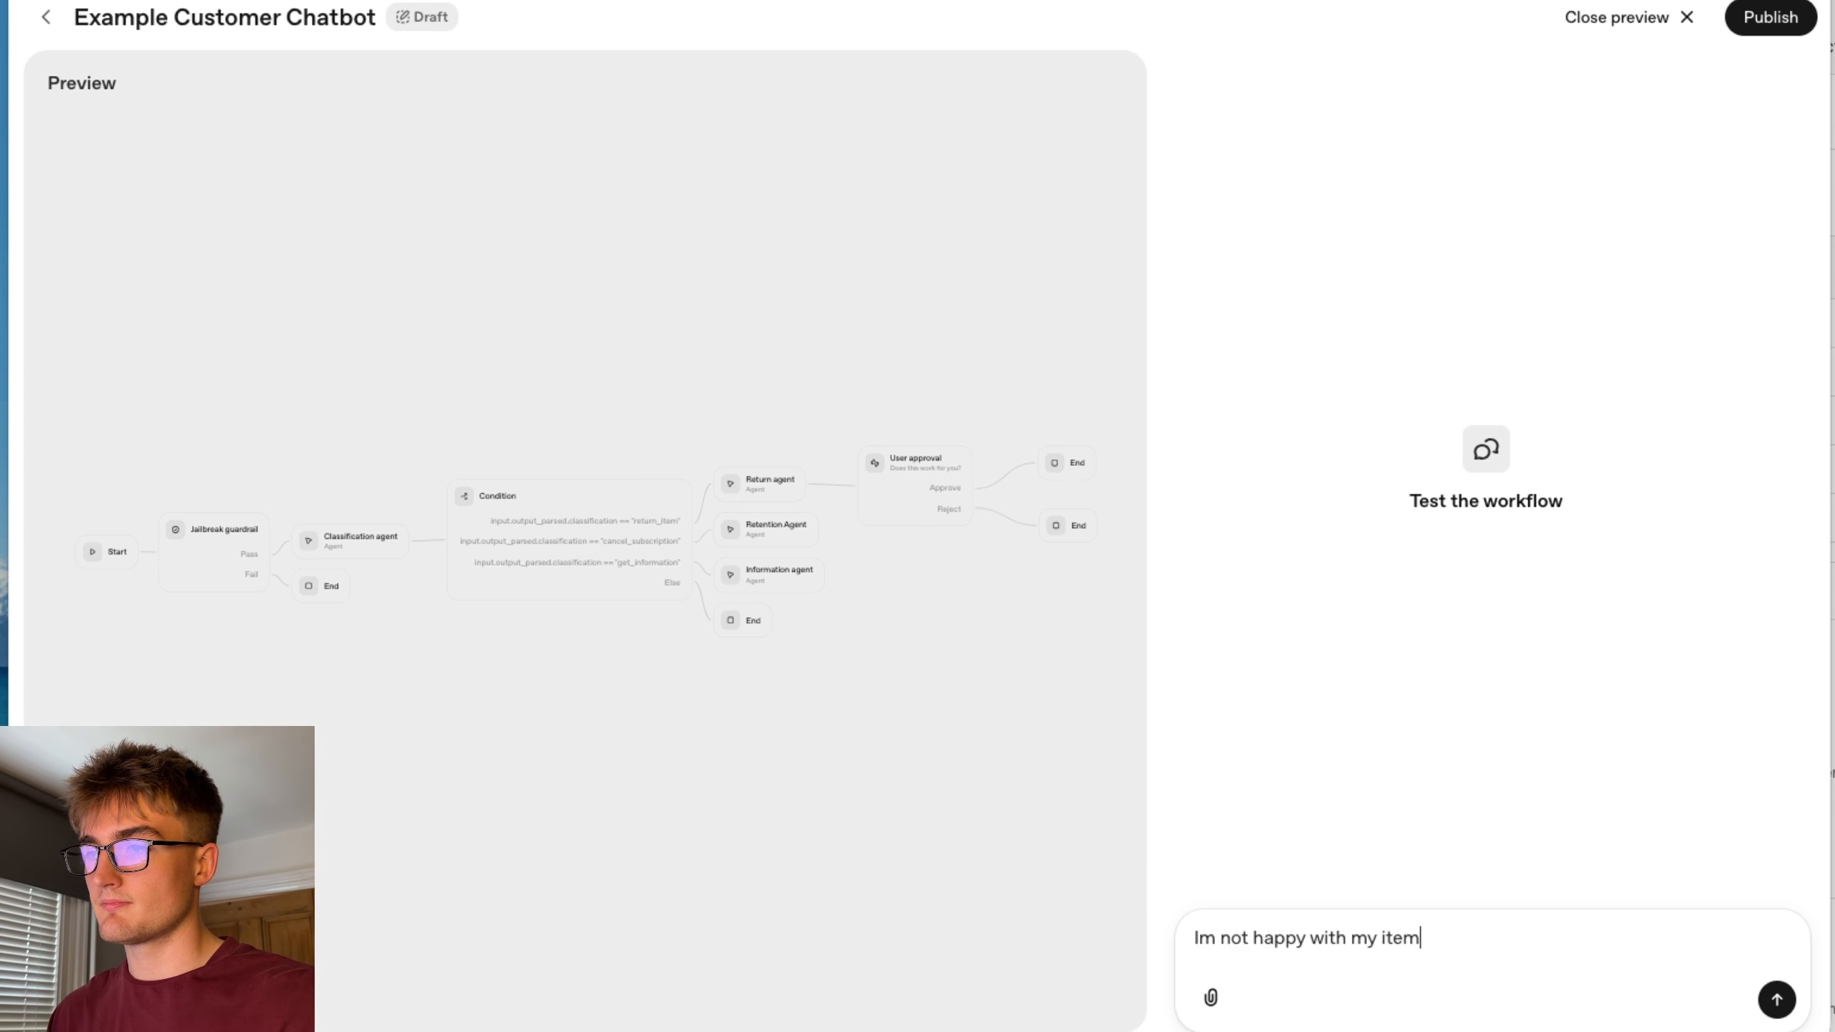
{"action": "key", "text": "Return"}
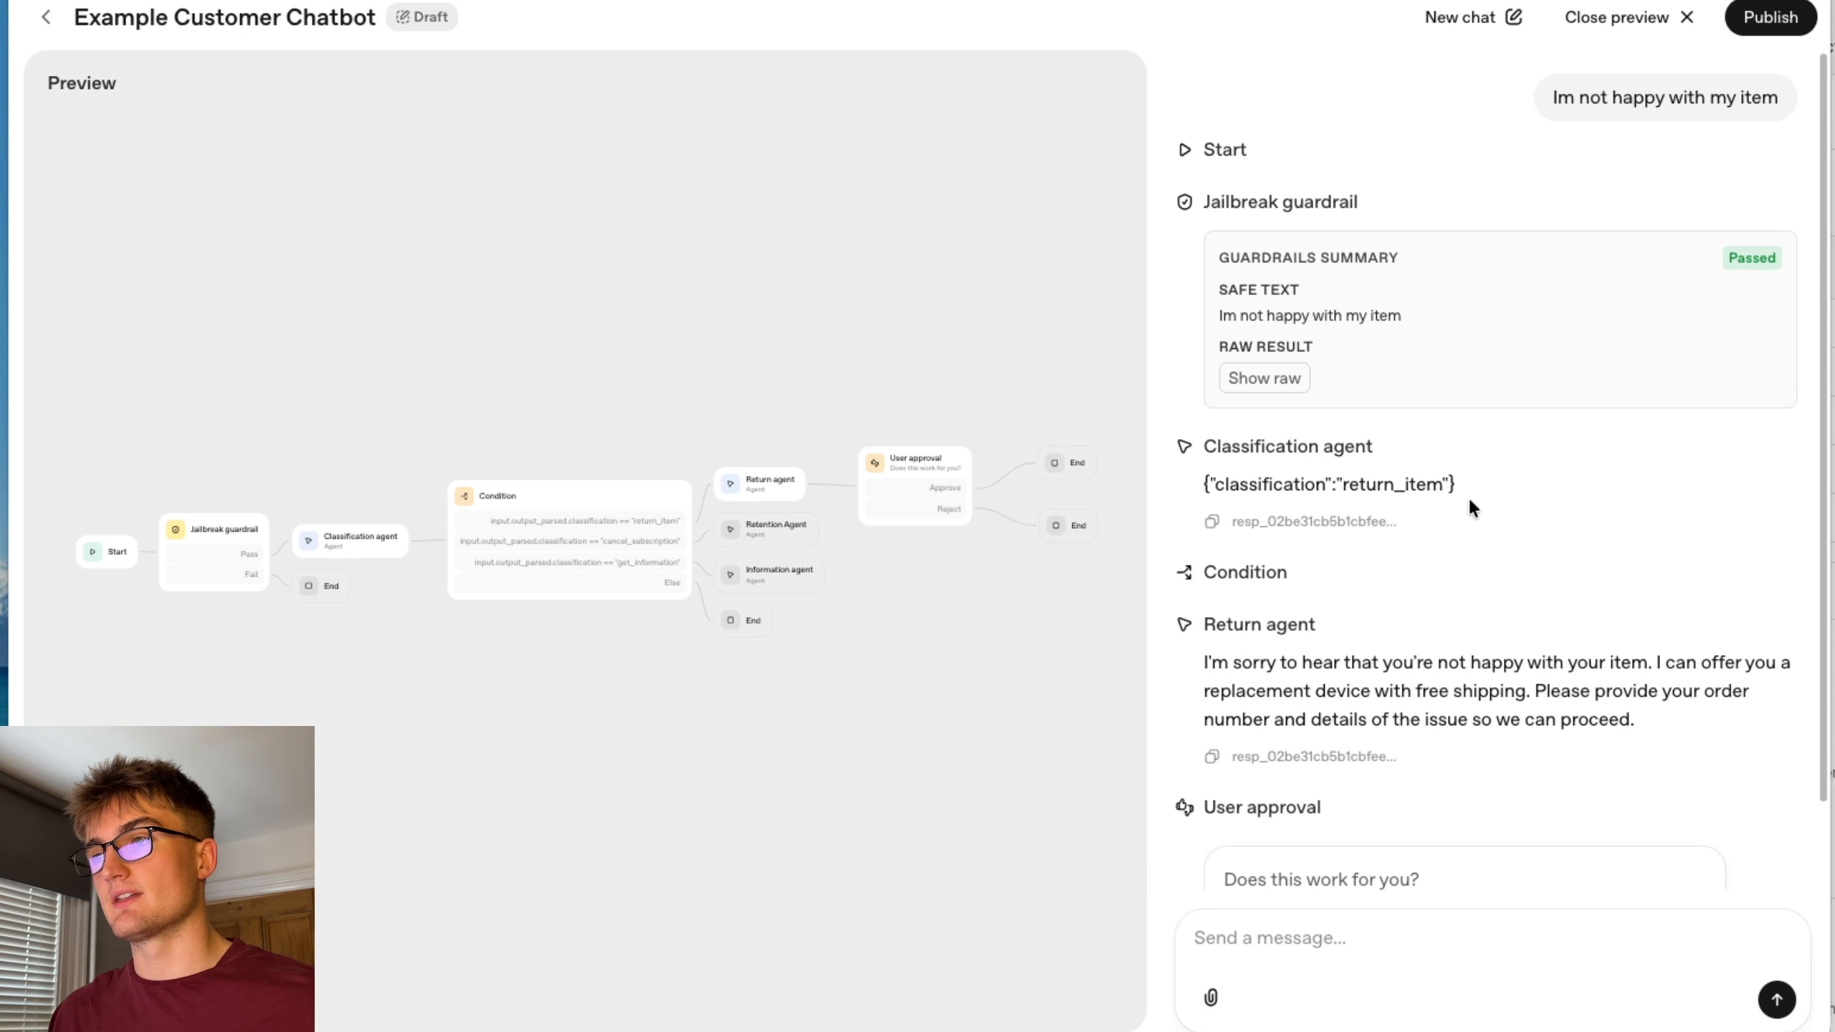
Review the run trace for the return request and approve the Return agent's proposal at the user approval prompt.
{"action": "scroll", "coordinate": [1616, 691], "scroll_direction": "down", "scroll_amount": 1}
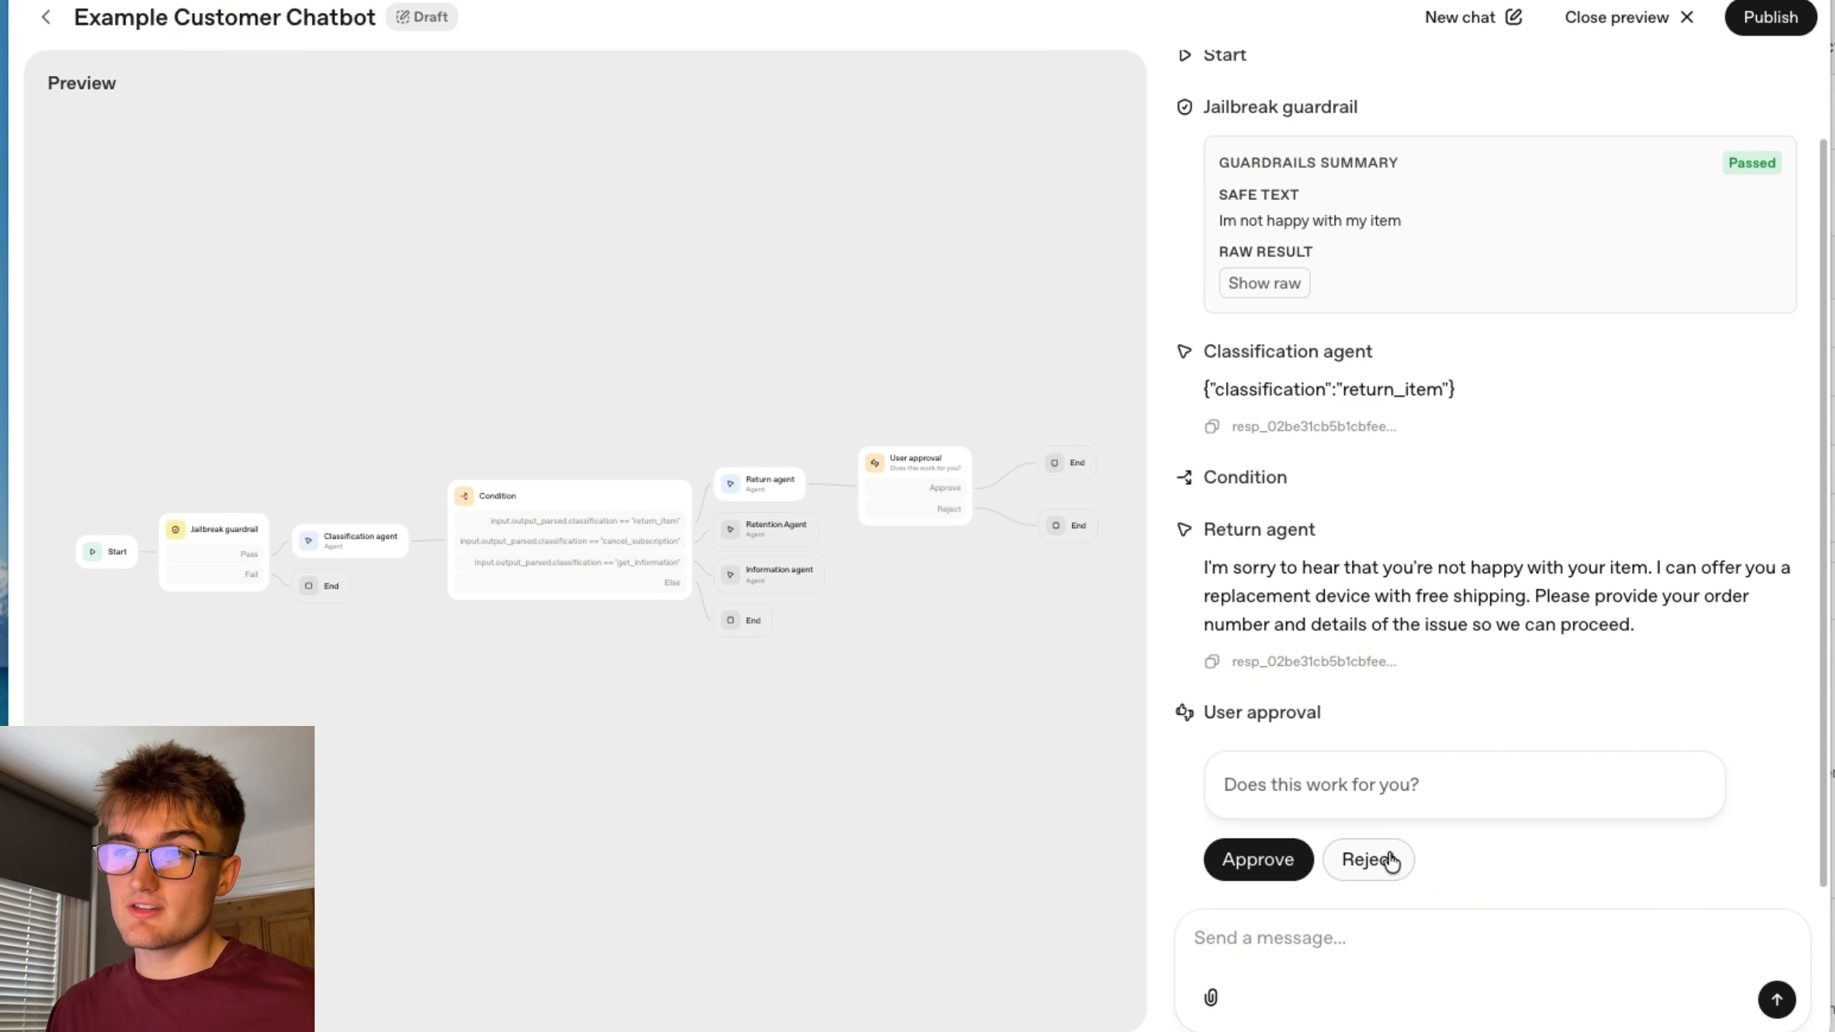
{"action": "scroll", "coordinate": [1418, 625], "scroll_direction": "up", "scroll_amount": 1}
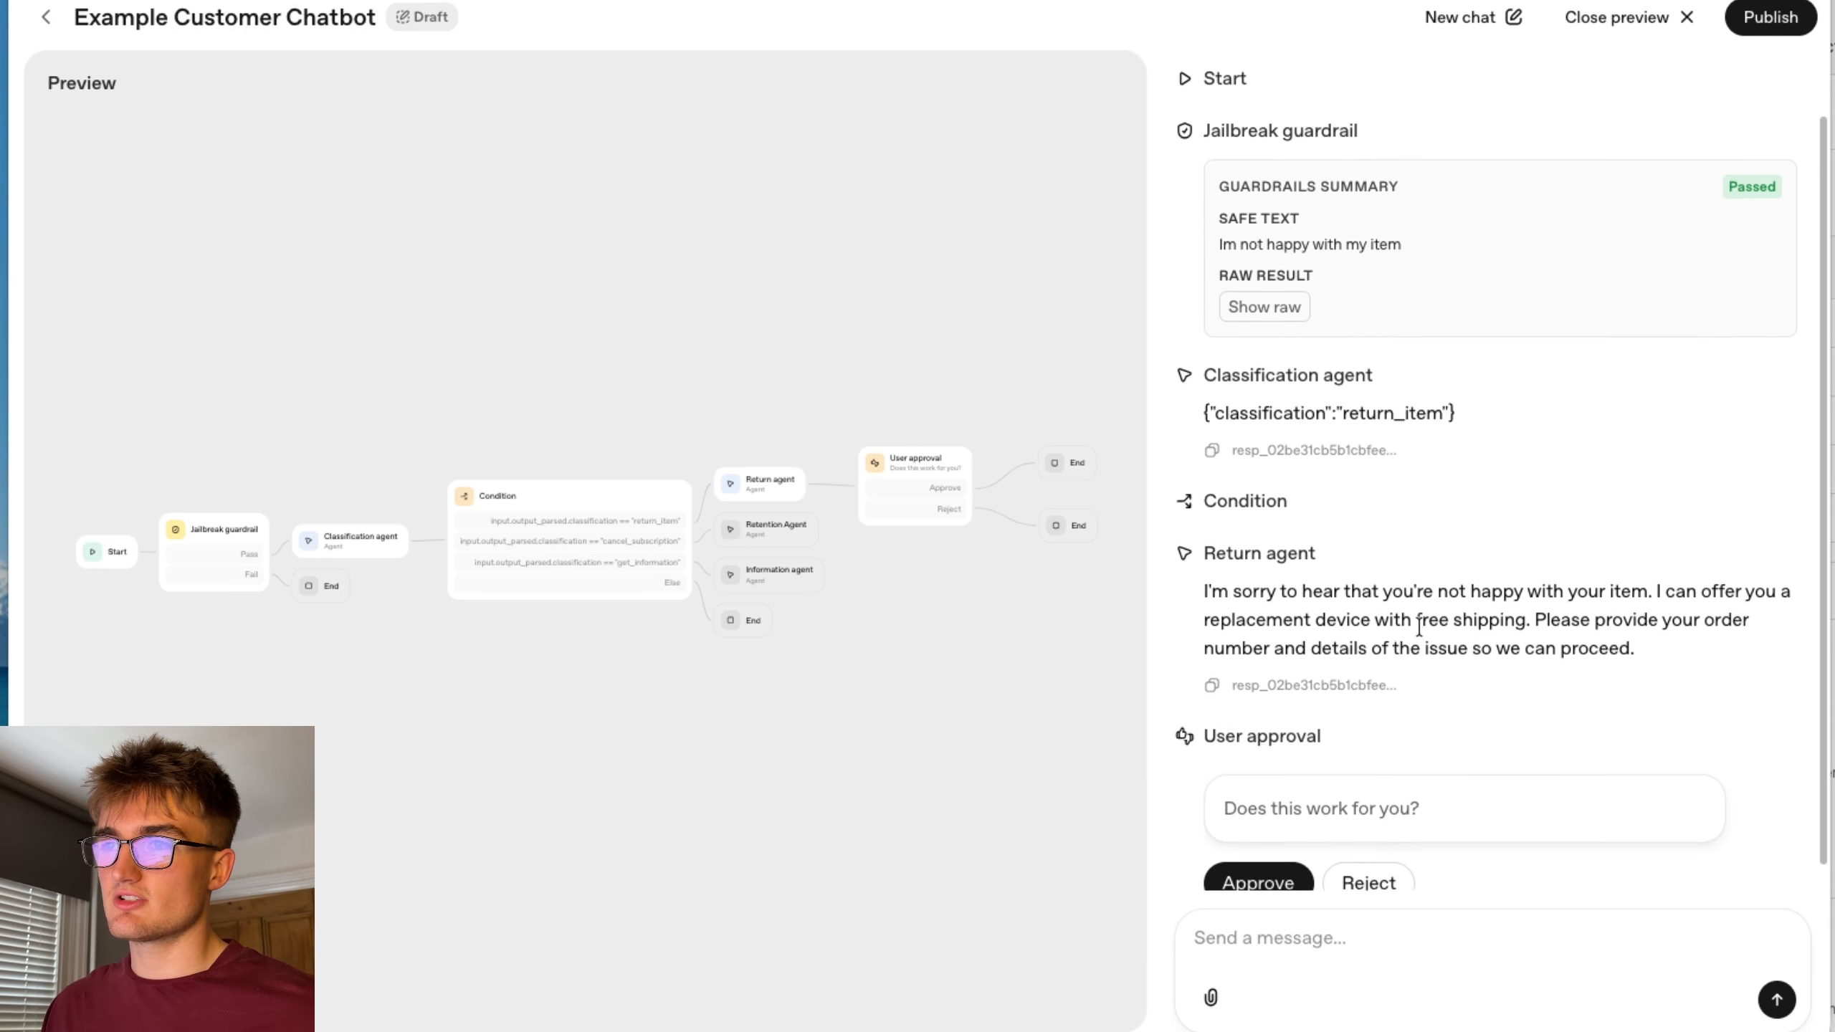
{"action": "scroll", "coordinate": [1418, 625], "scroll_direction": "up", "scroll_amount": 3}
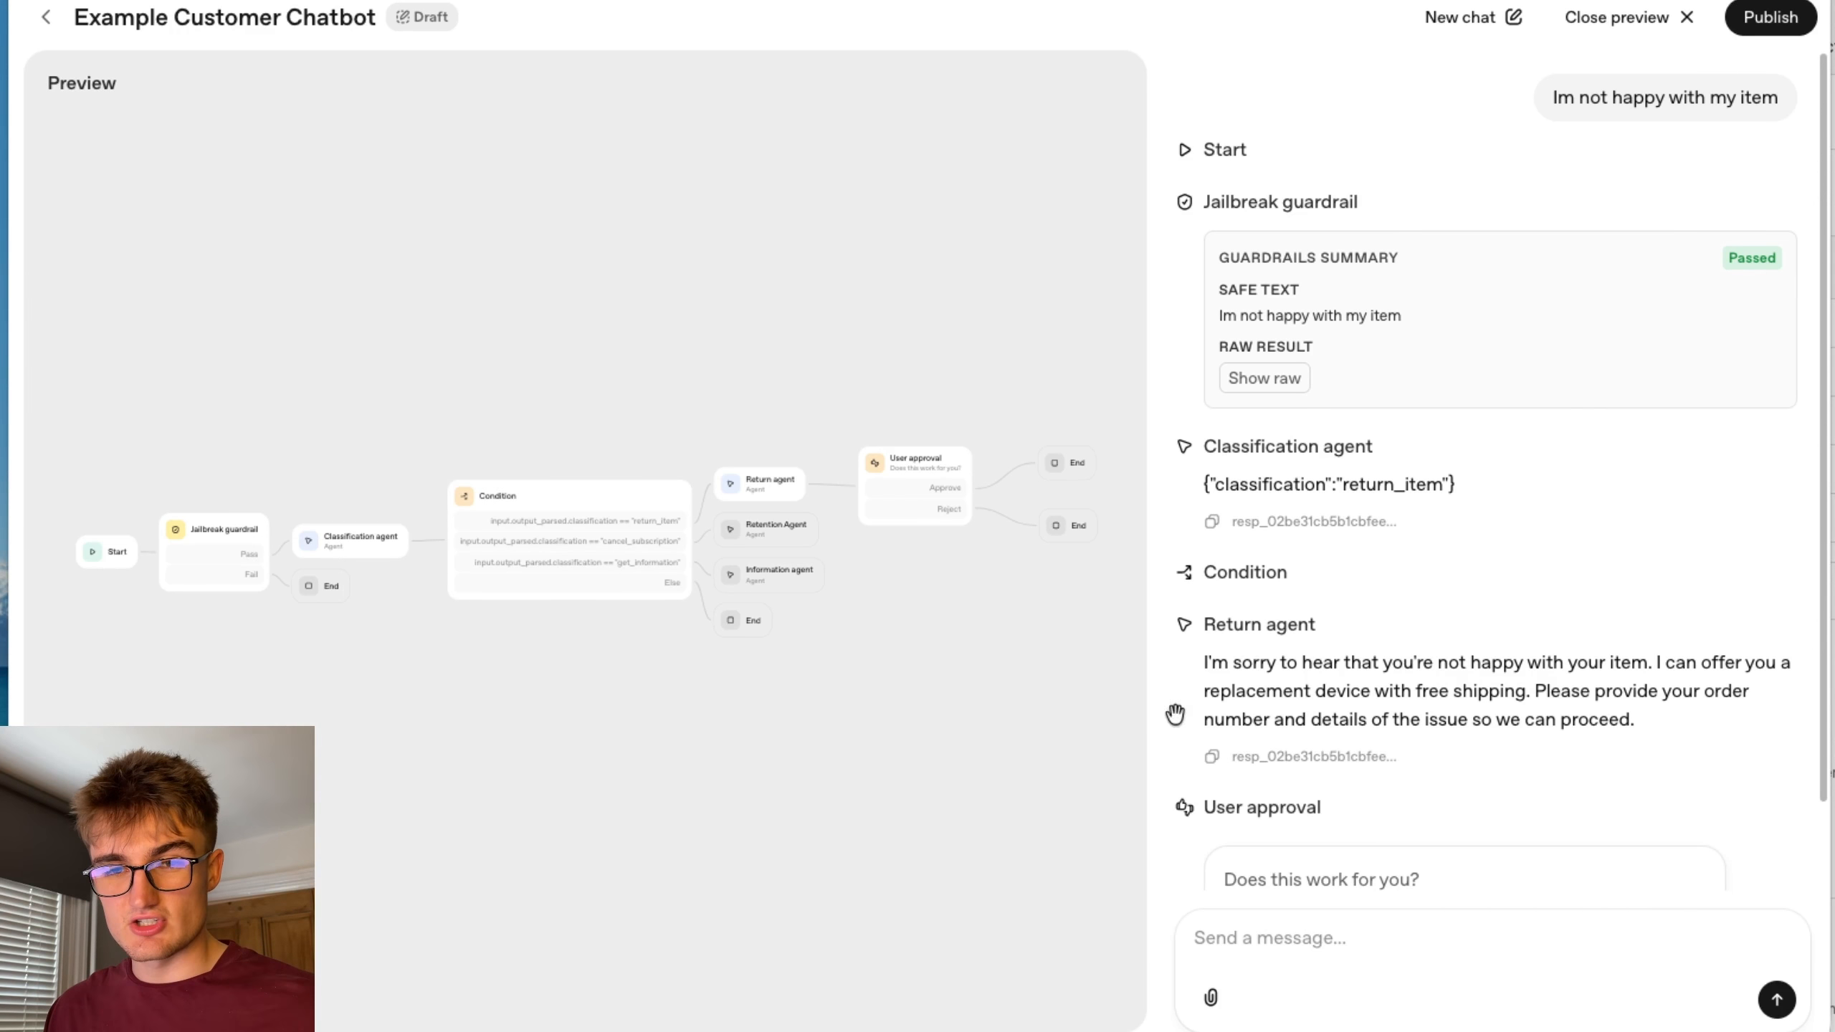
{"action": "scroll", "coordinate": [1486, 752], "scroll_direction": "down", "scroll_amount": 4}
{"action": "left_click", "coordinate": [1266, 860]}
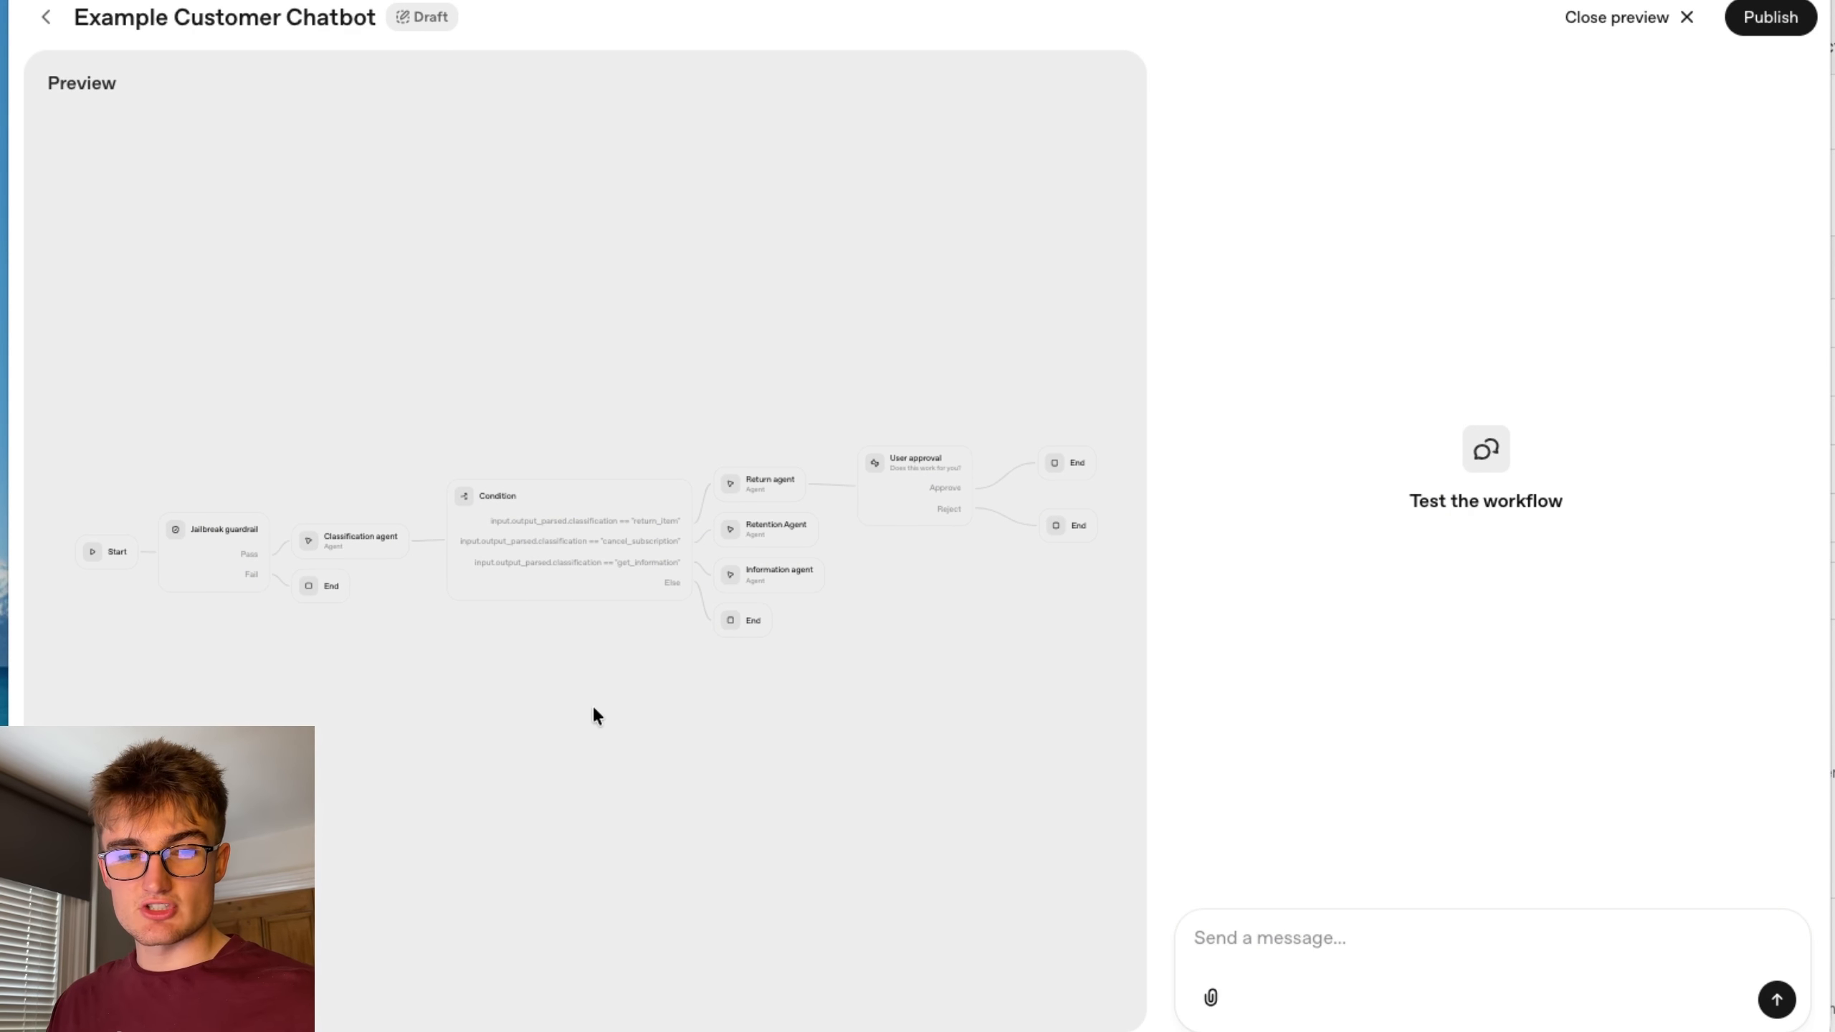
Start a new test by sending "i want to cancel my subscription".
{"action": "left_click", "coordinate": [1315, 940]}
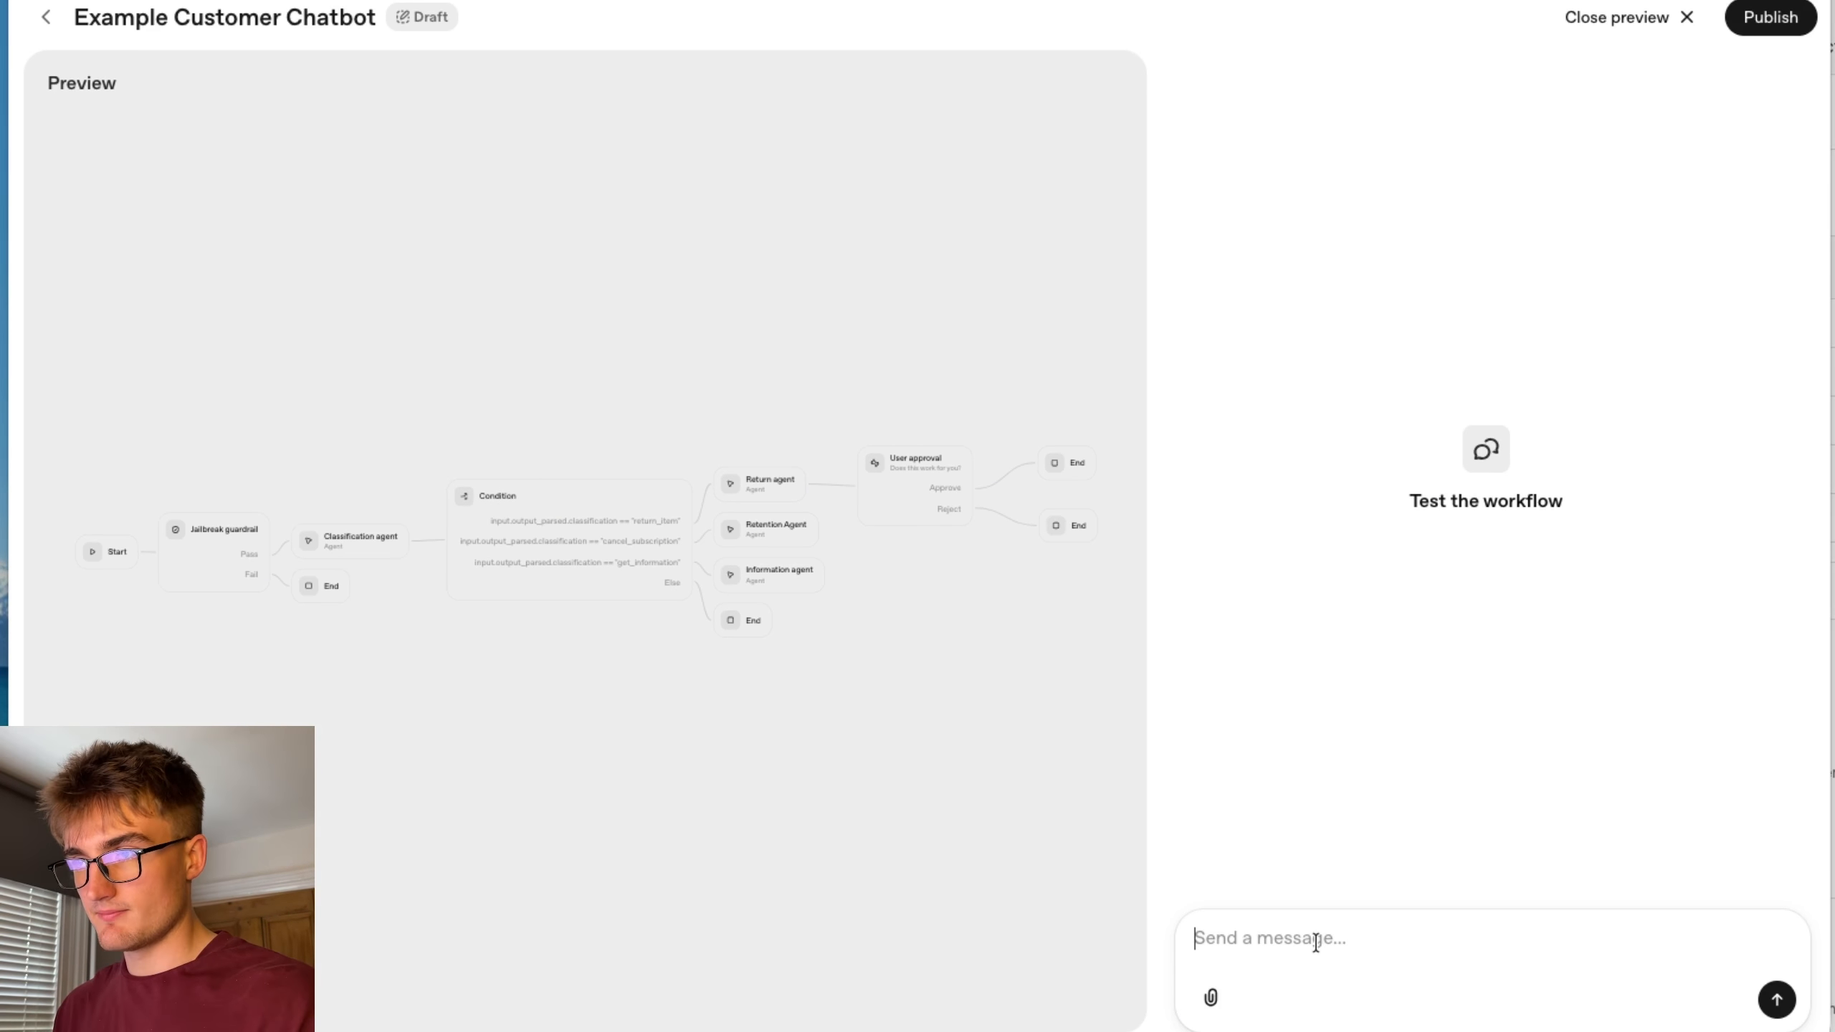
{"action": "type", "text": "i want to "}
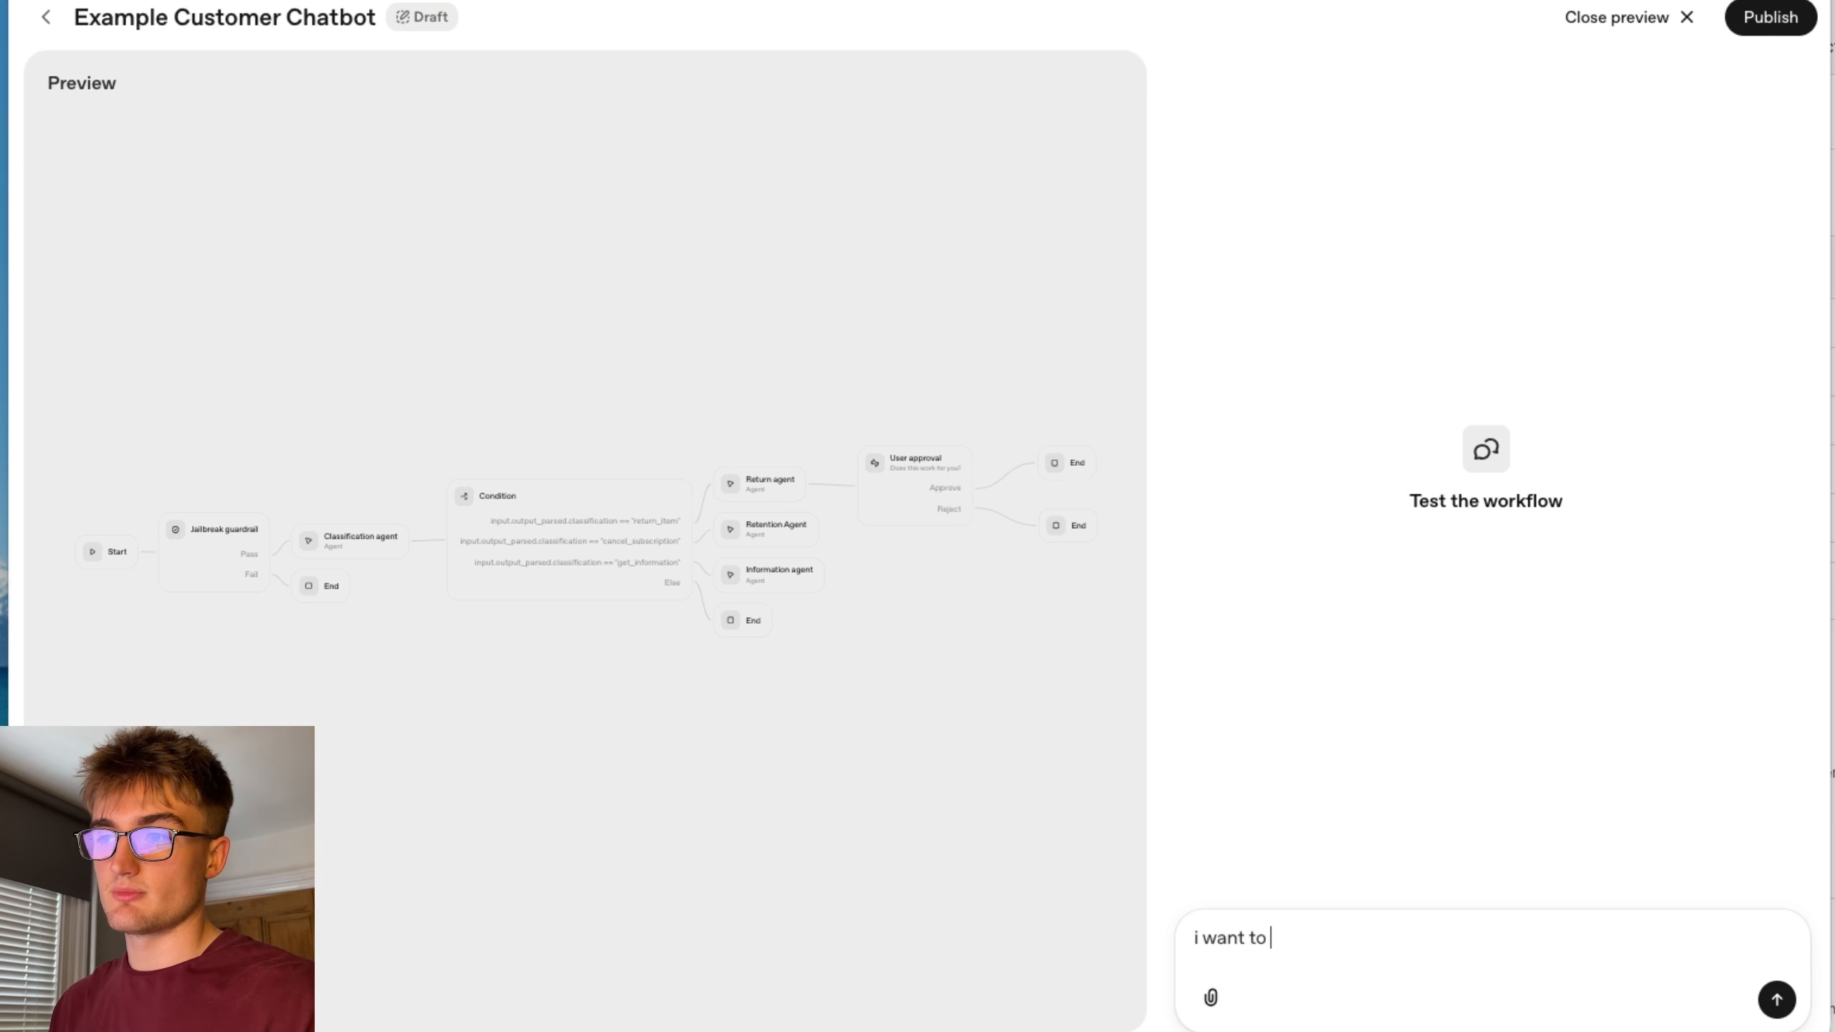
{"action": "type", "text": "cancel my subscription"}
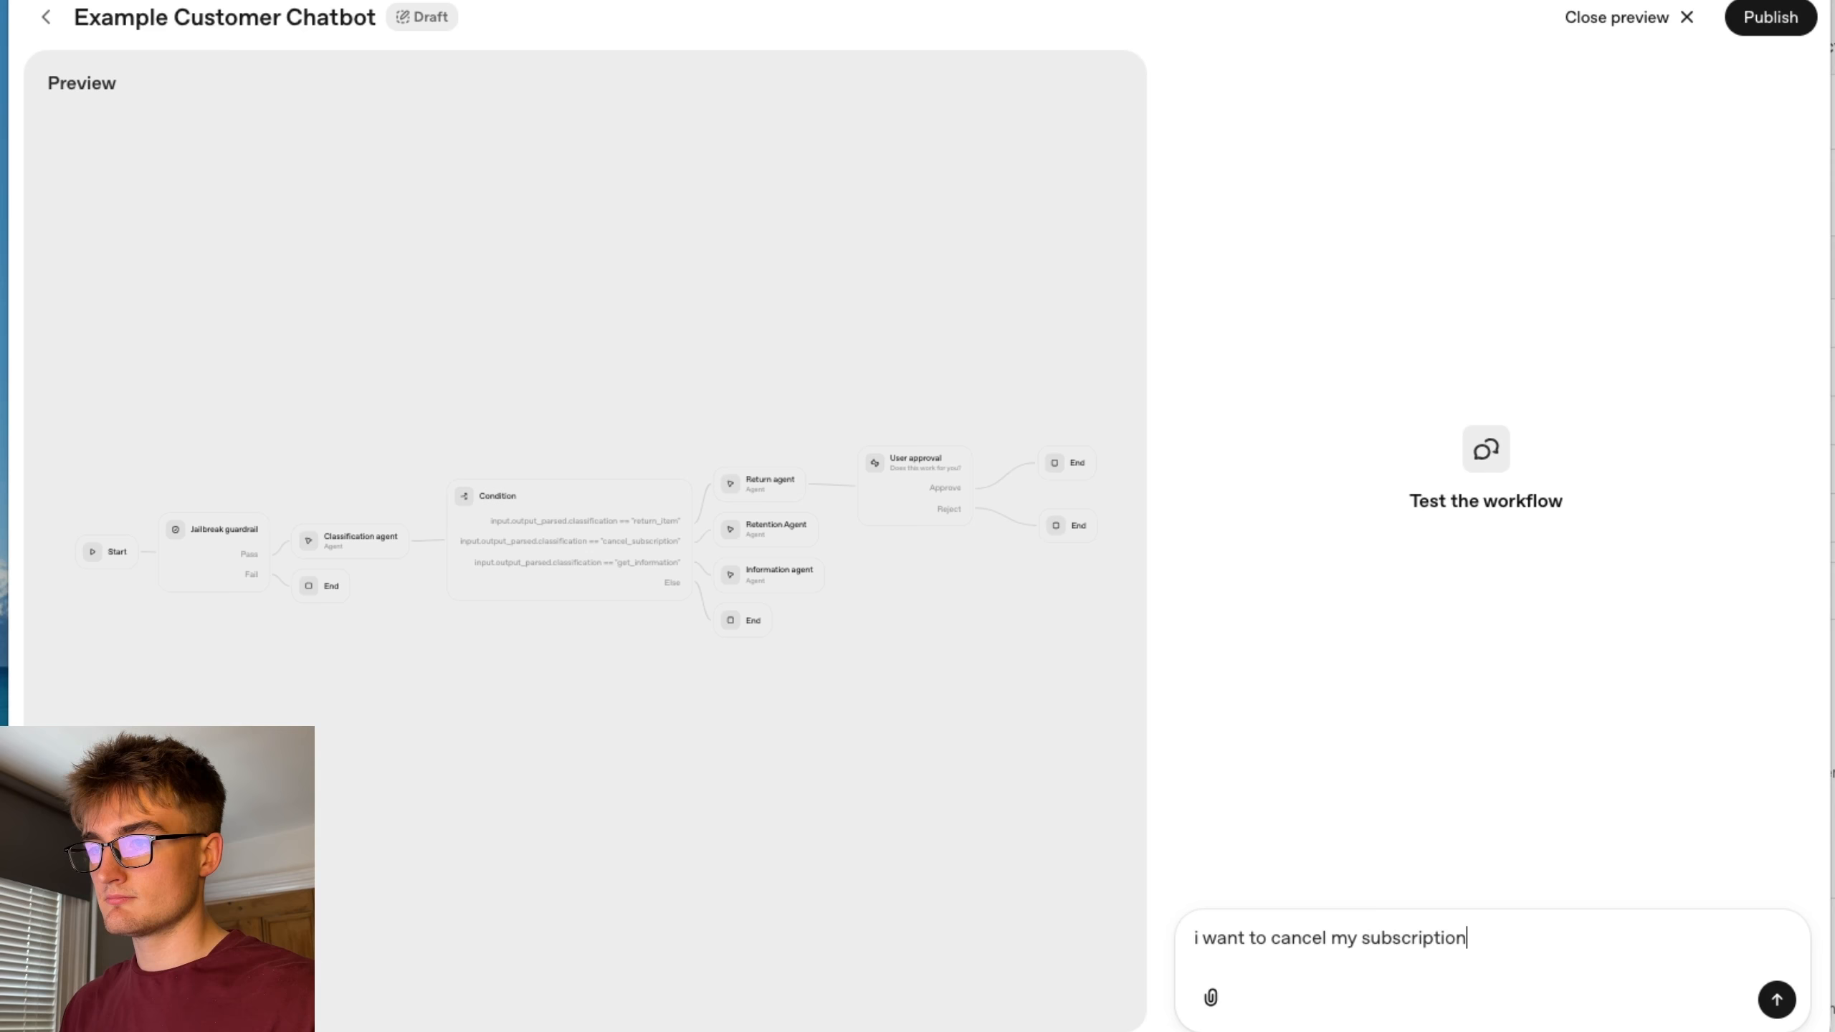
{"action": "key", "text": "Return"}
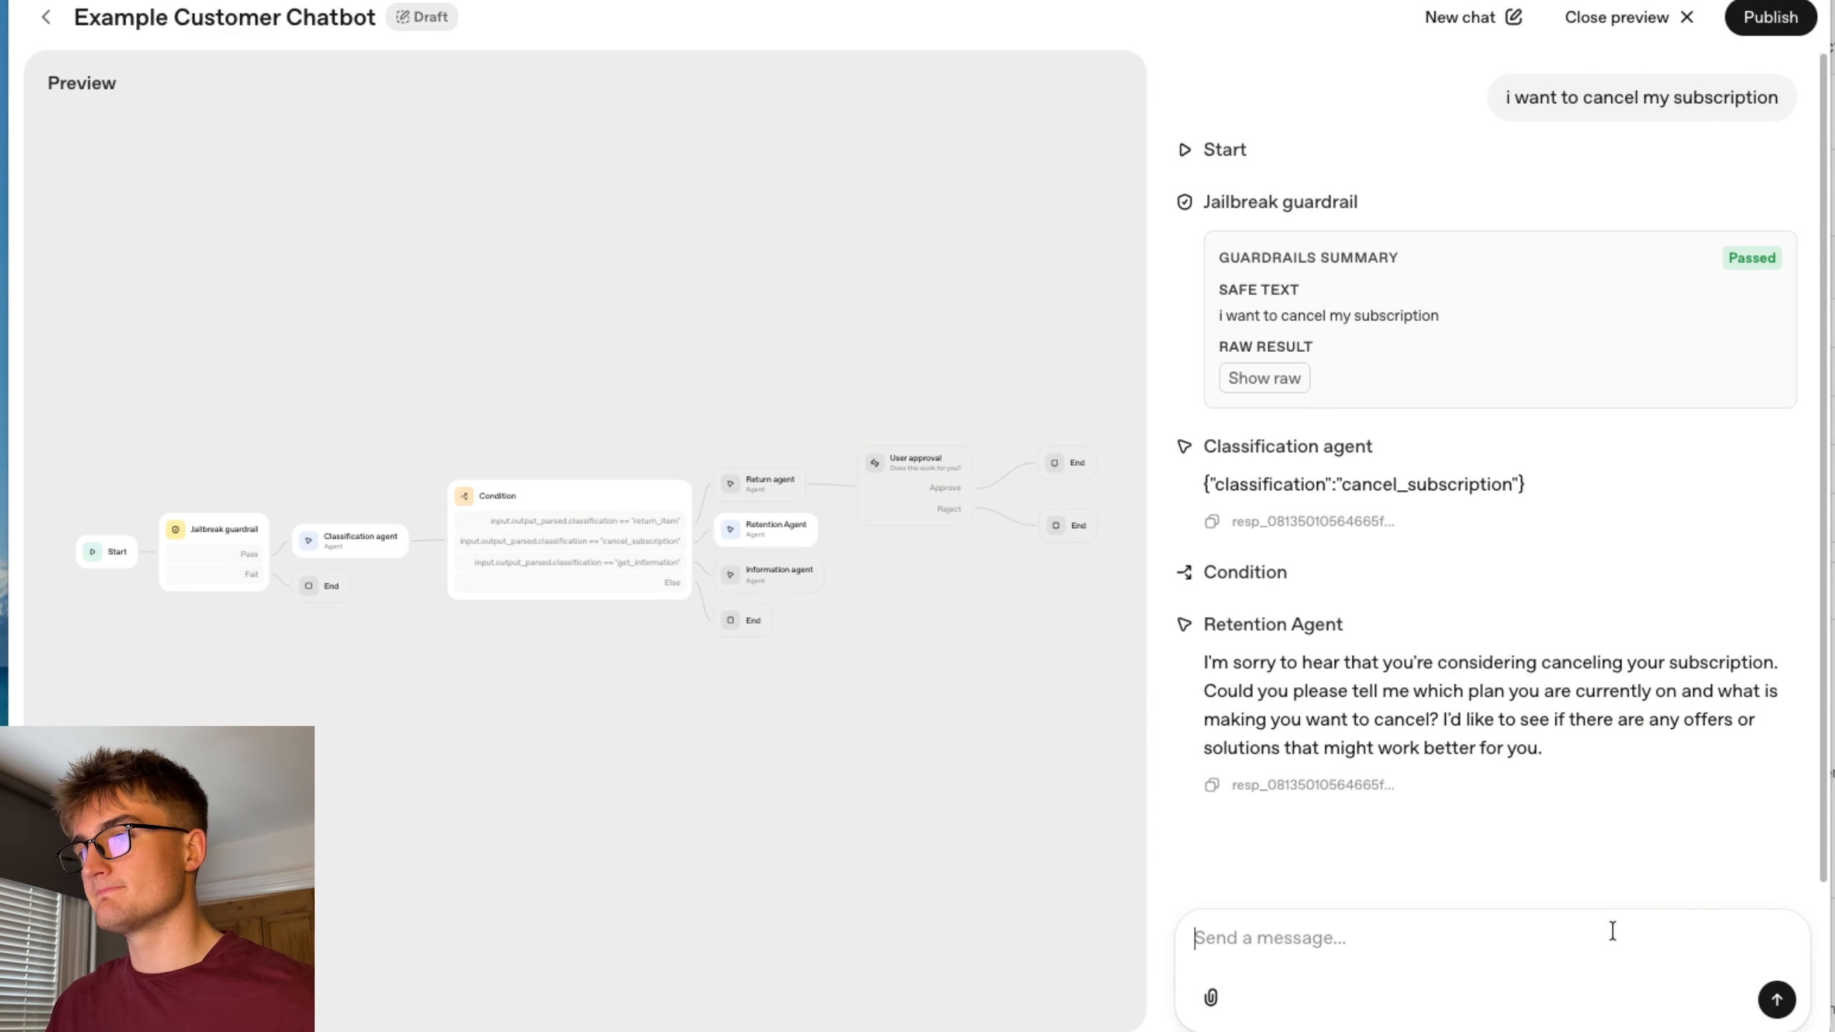
Reply to the Retention Agent with "im on the premium plan and im not happy with the service".
{"action": "type", "text": "im on the p"}
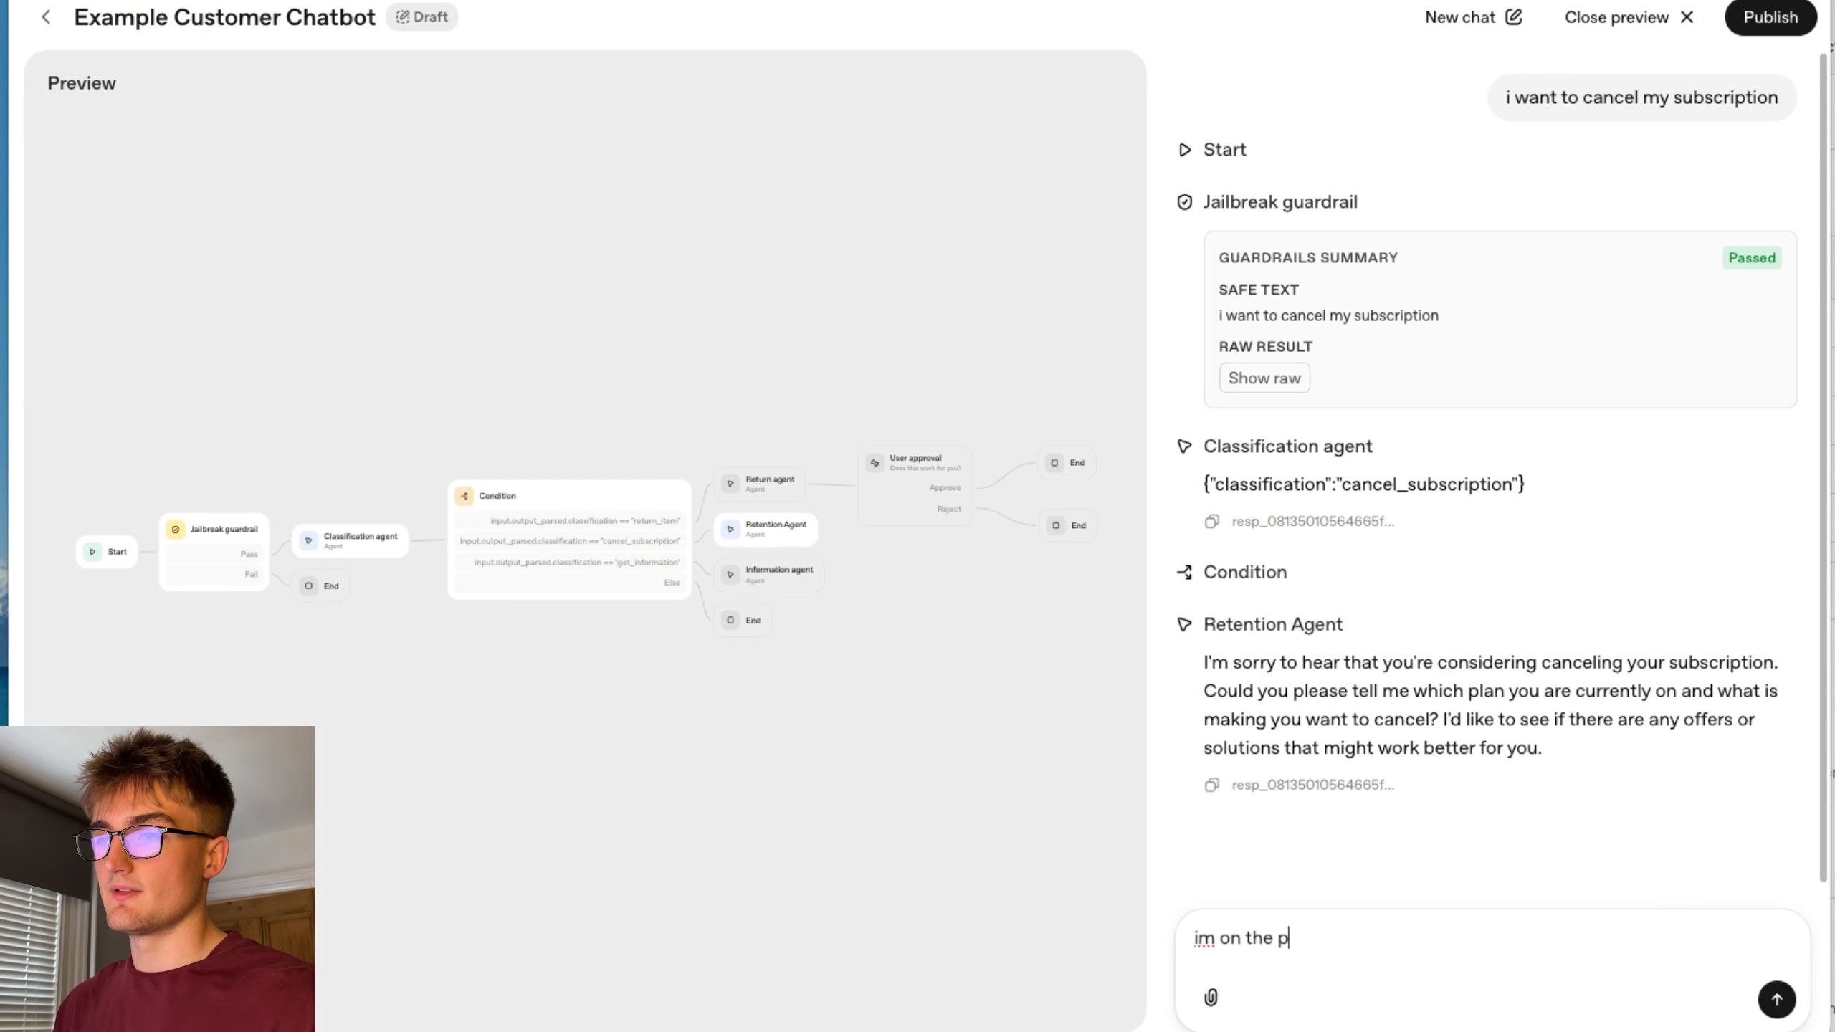
{"action": "type", "text": "remium plan and im not happy with the service"}
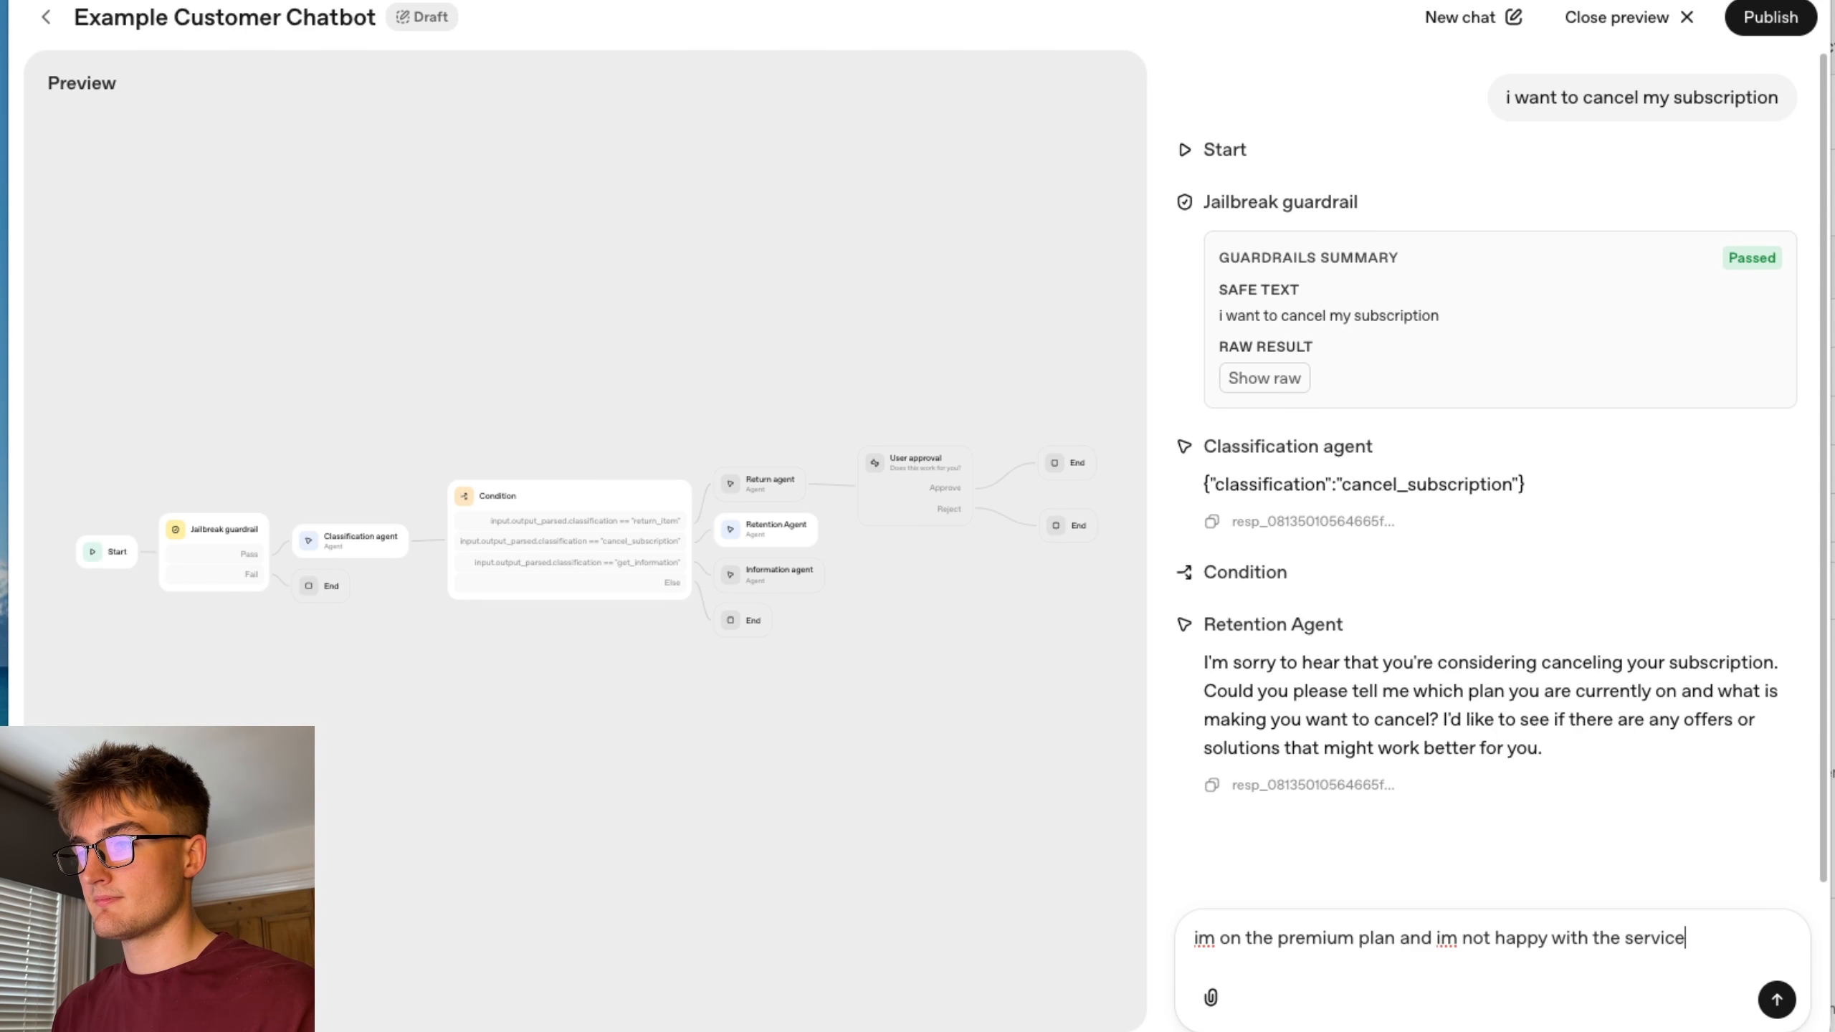
{"action": "key", "text": "Return"}
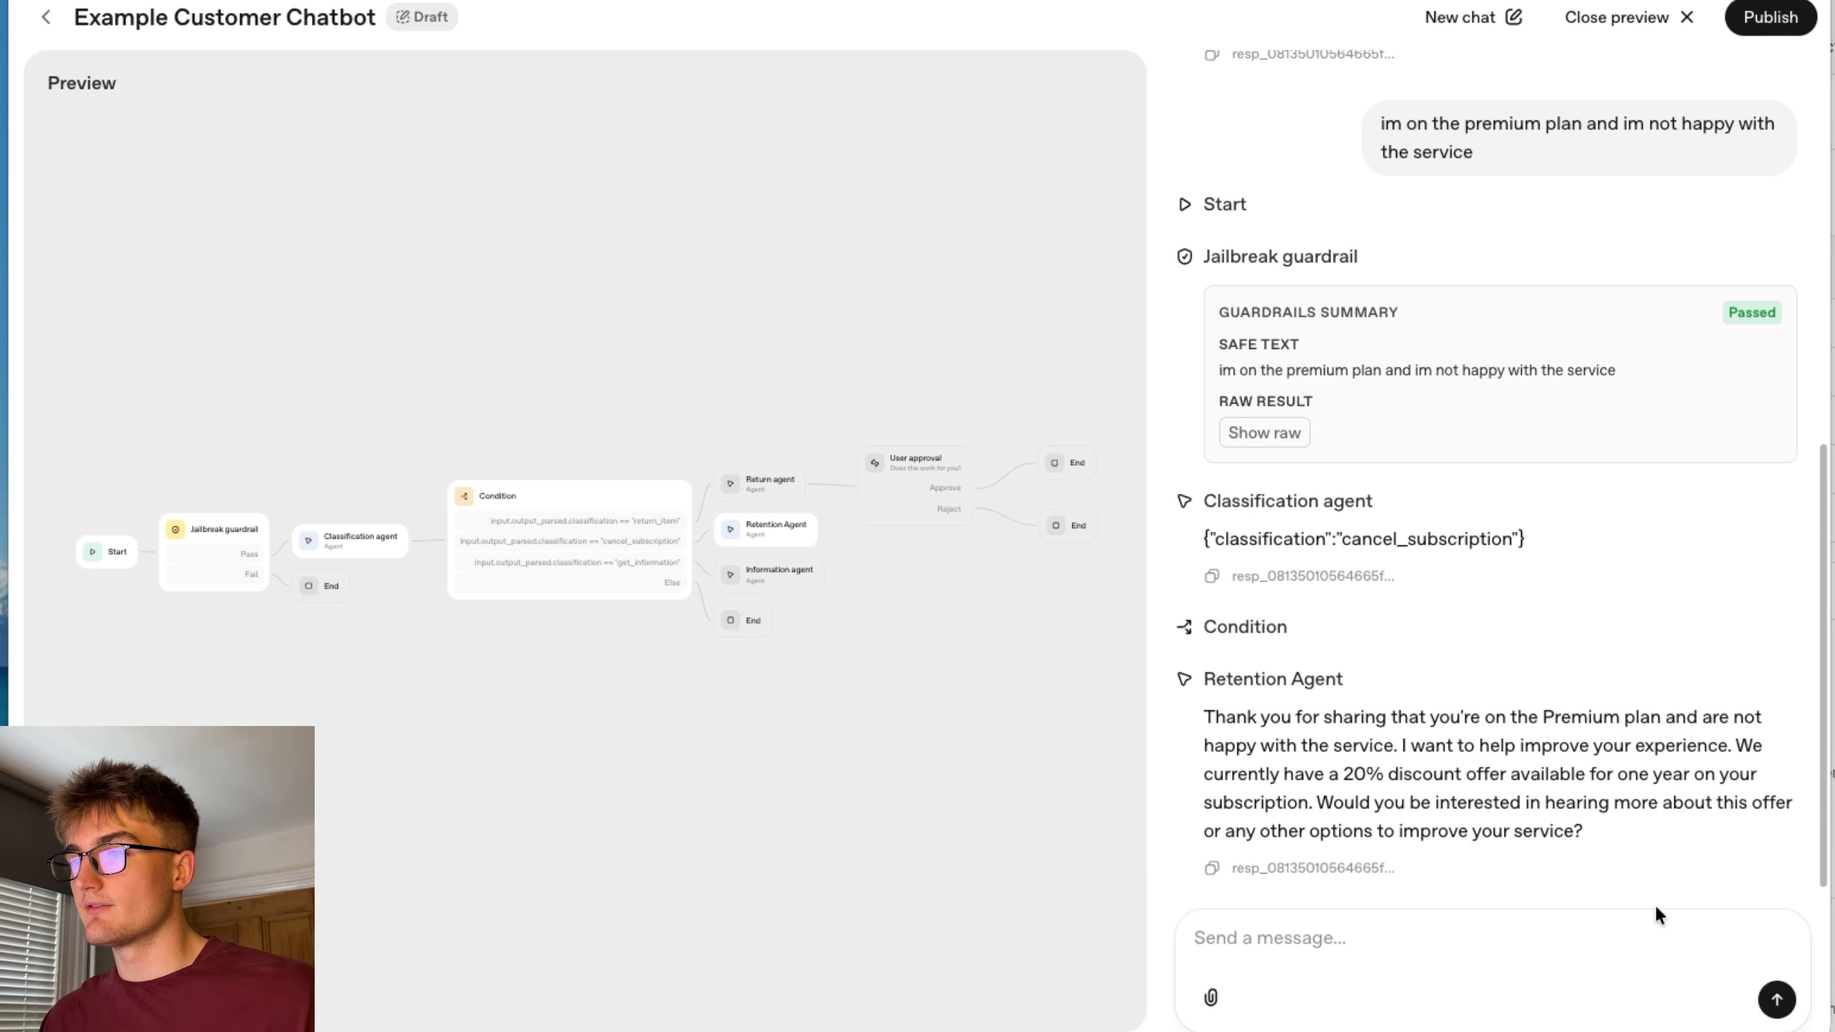
Decline the retention offer by replying "no i want to cancel".
{"action": "type", "text": "no "}
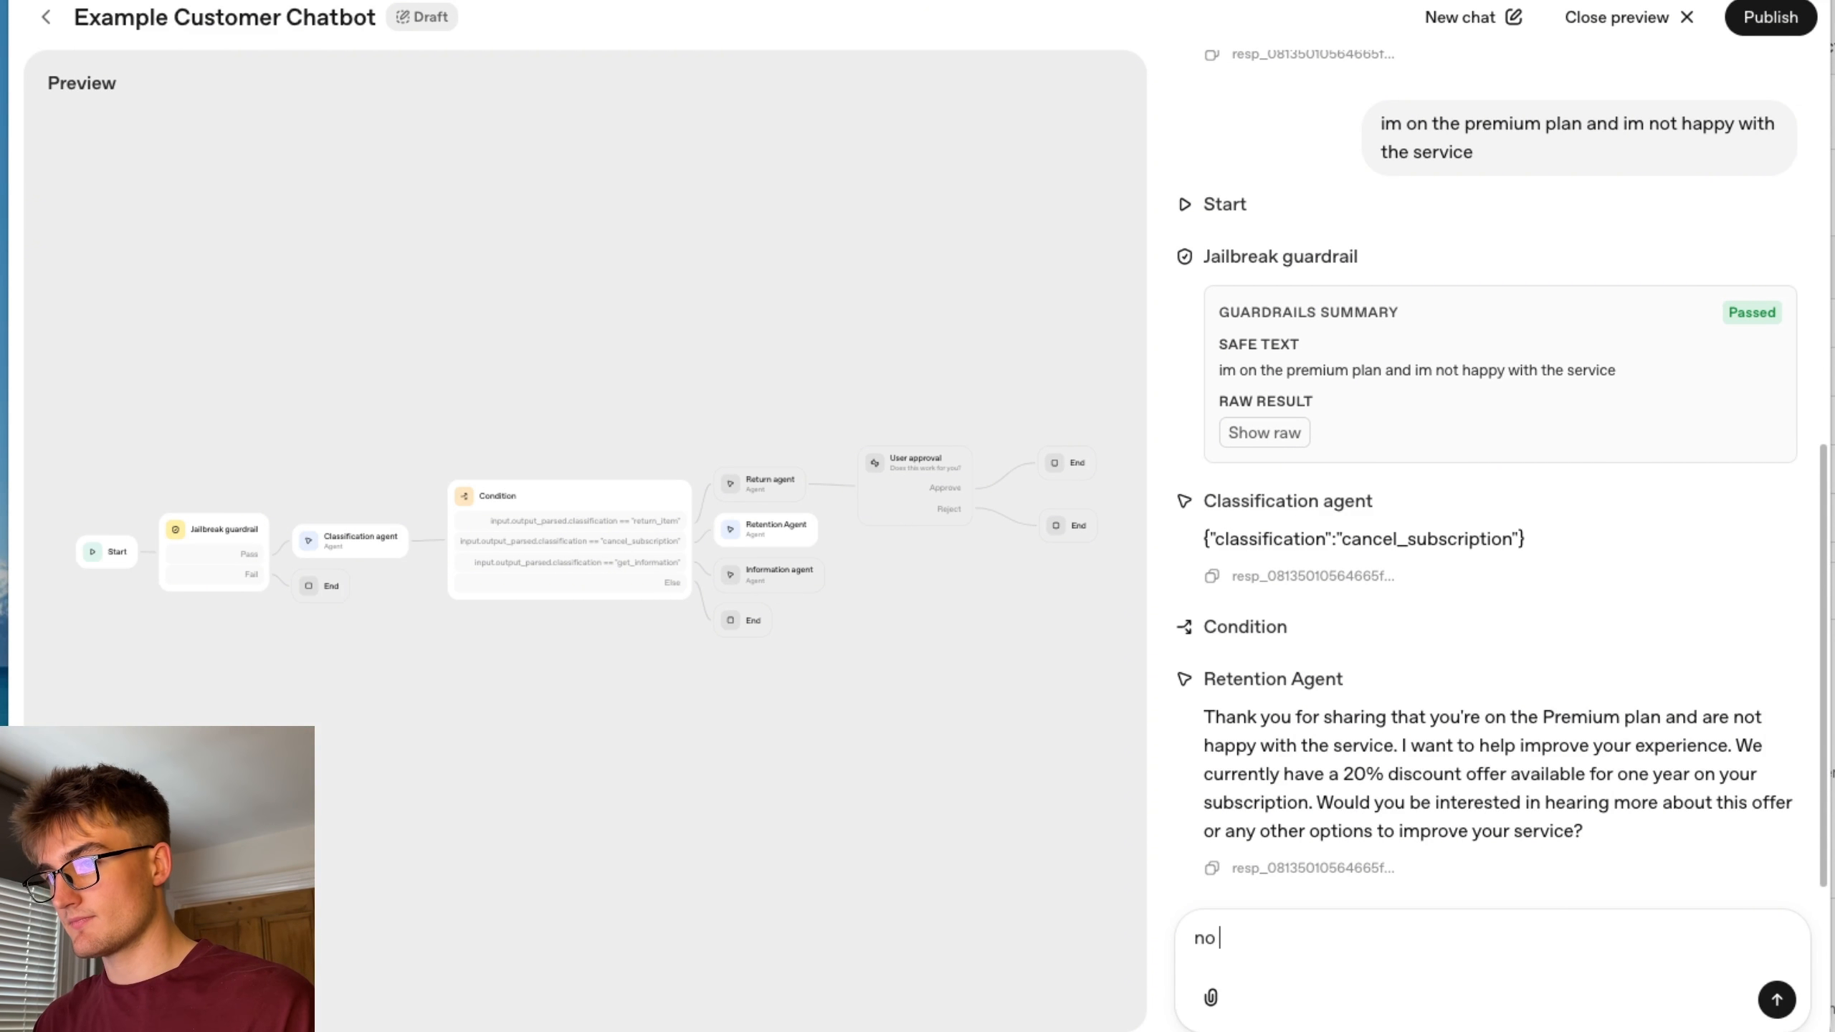
{"action": "type", "text": "i want to cancel"}
{"action": "key", "text": "Return"}
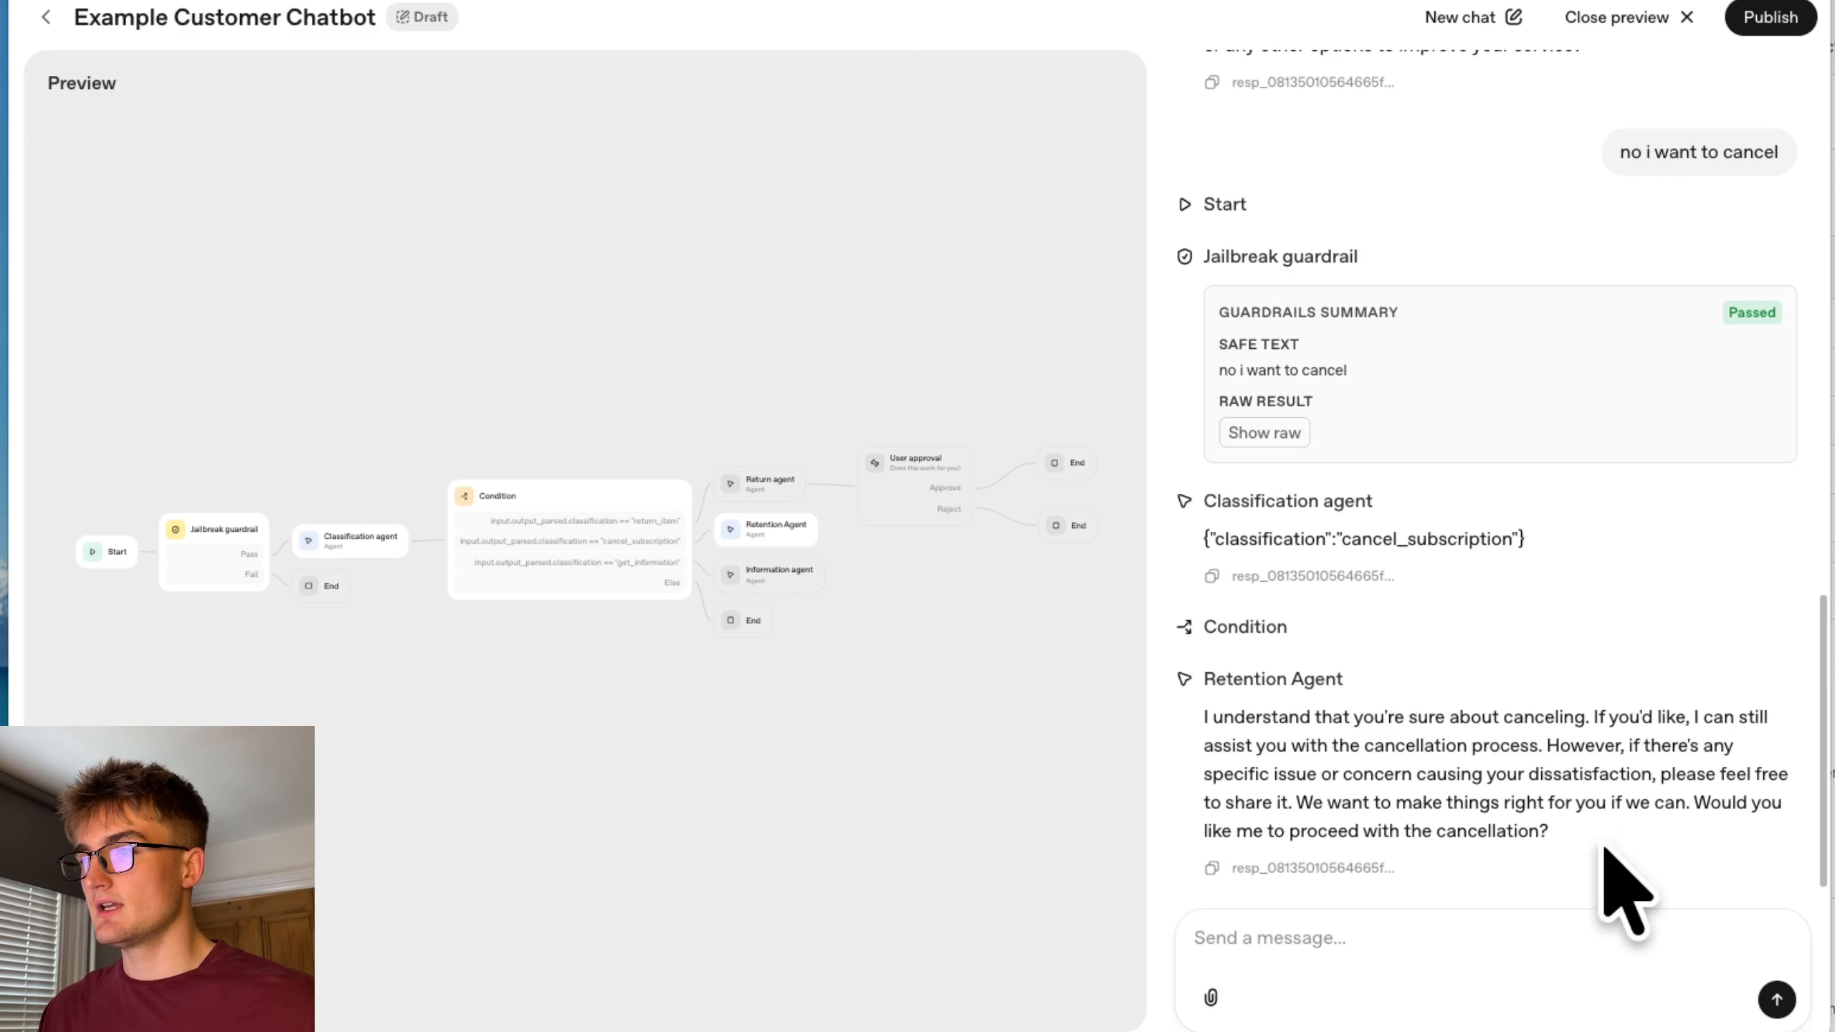
Confirm proceeding with the cancellation by replying "yes".
{"action": "left_click_drag", "start_coordinate": [1560, 827], "coordinate": [1464, 826]}
{"action": "left_click", "coordinate": [1634, 847]}
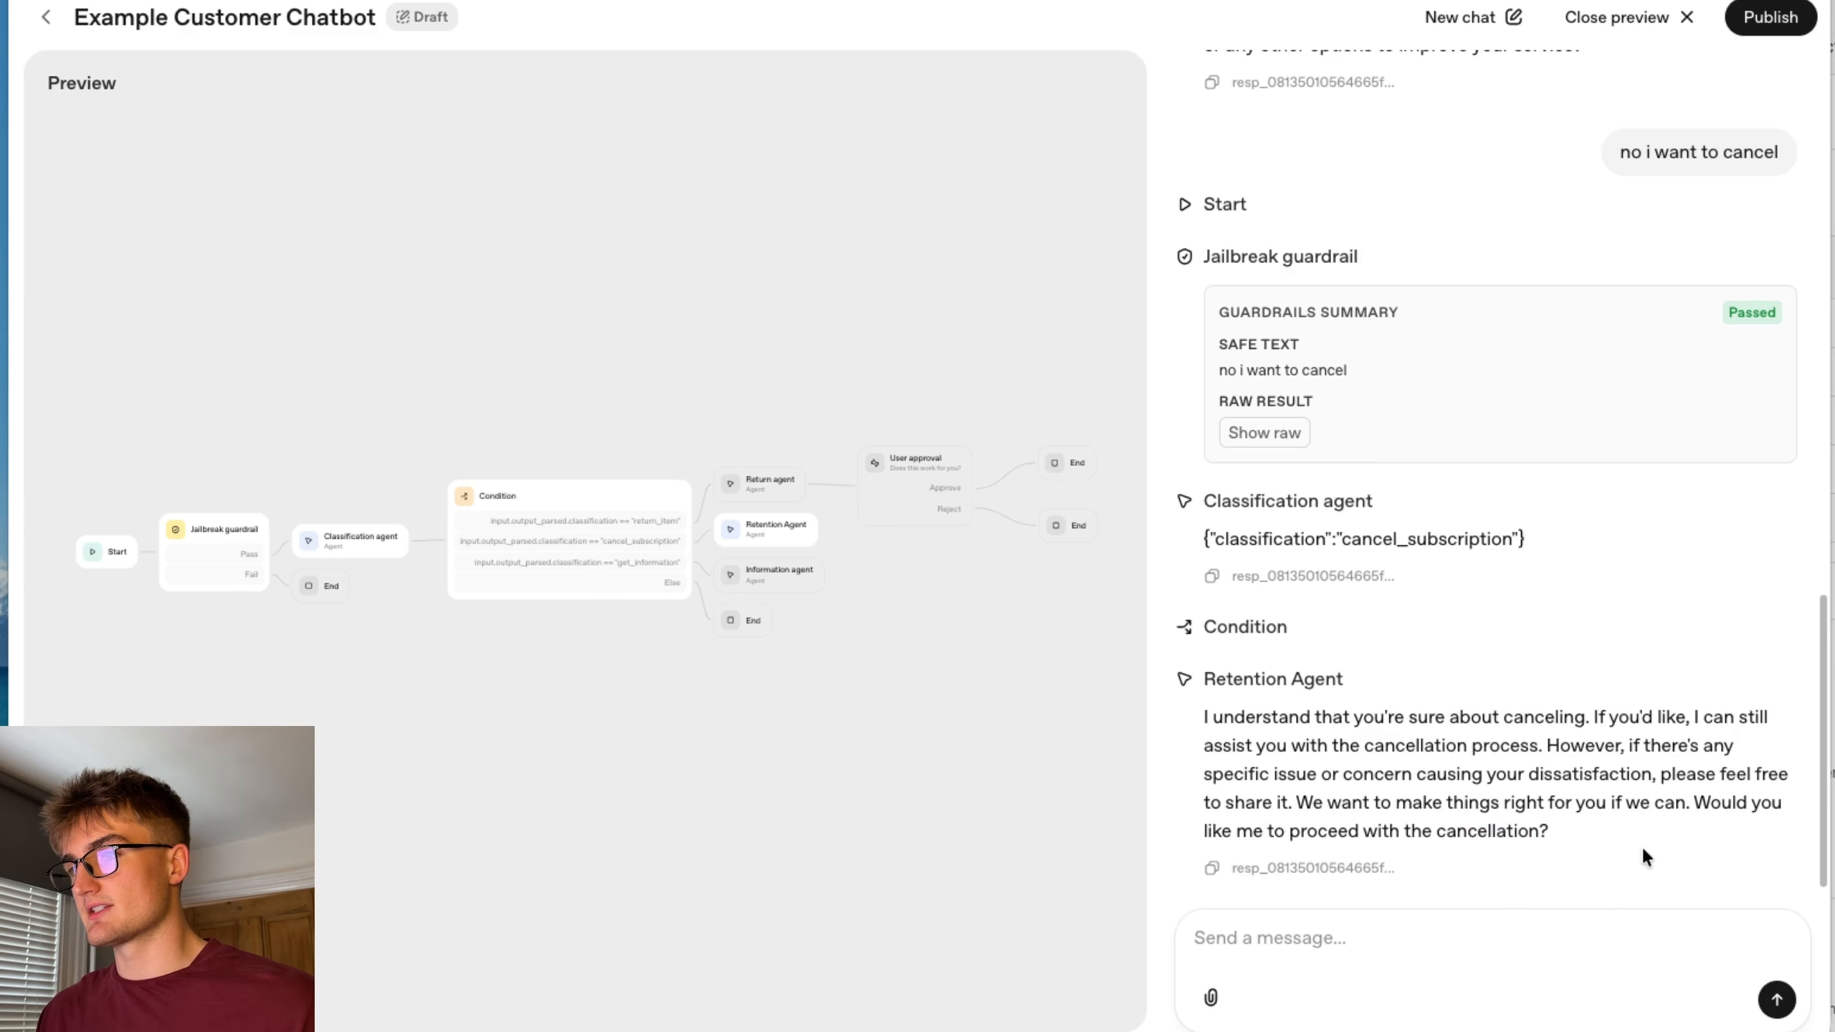
{"action": "left_click", "coordinate": [1380, 952]}
{"action": "type", "text": "yes"}
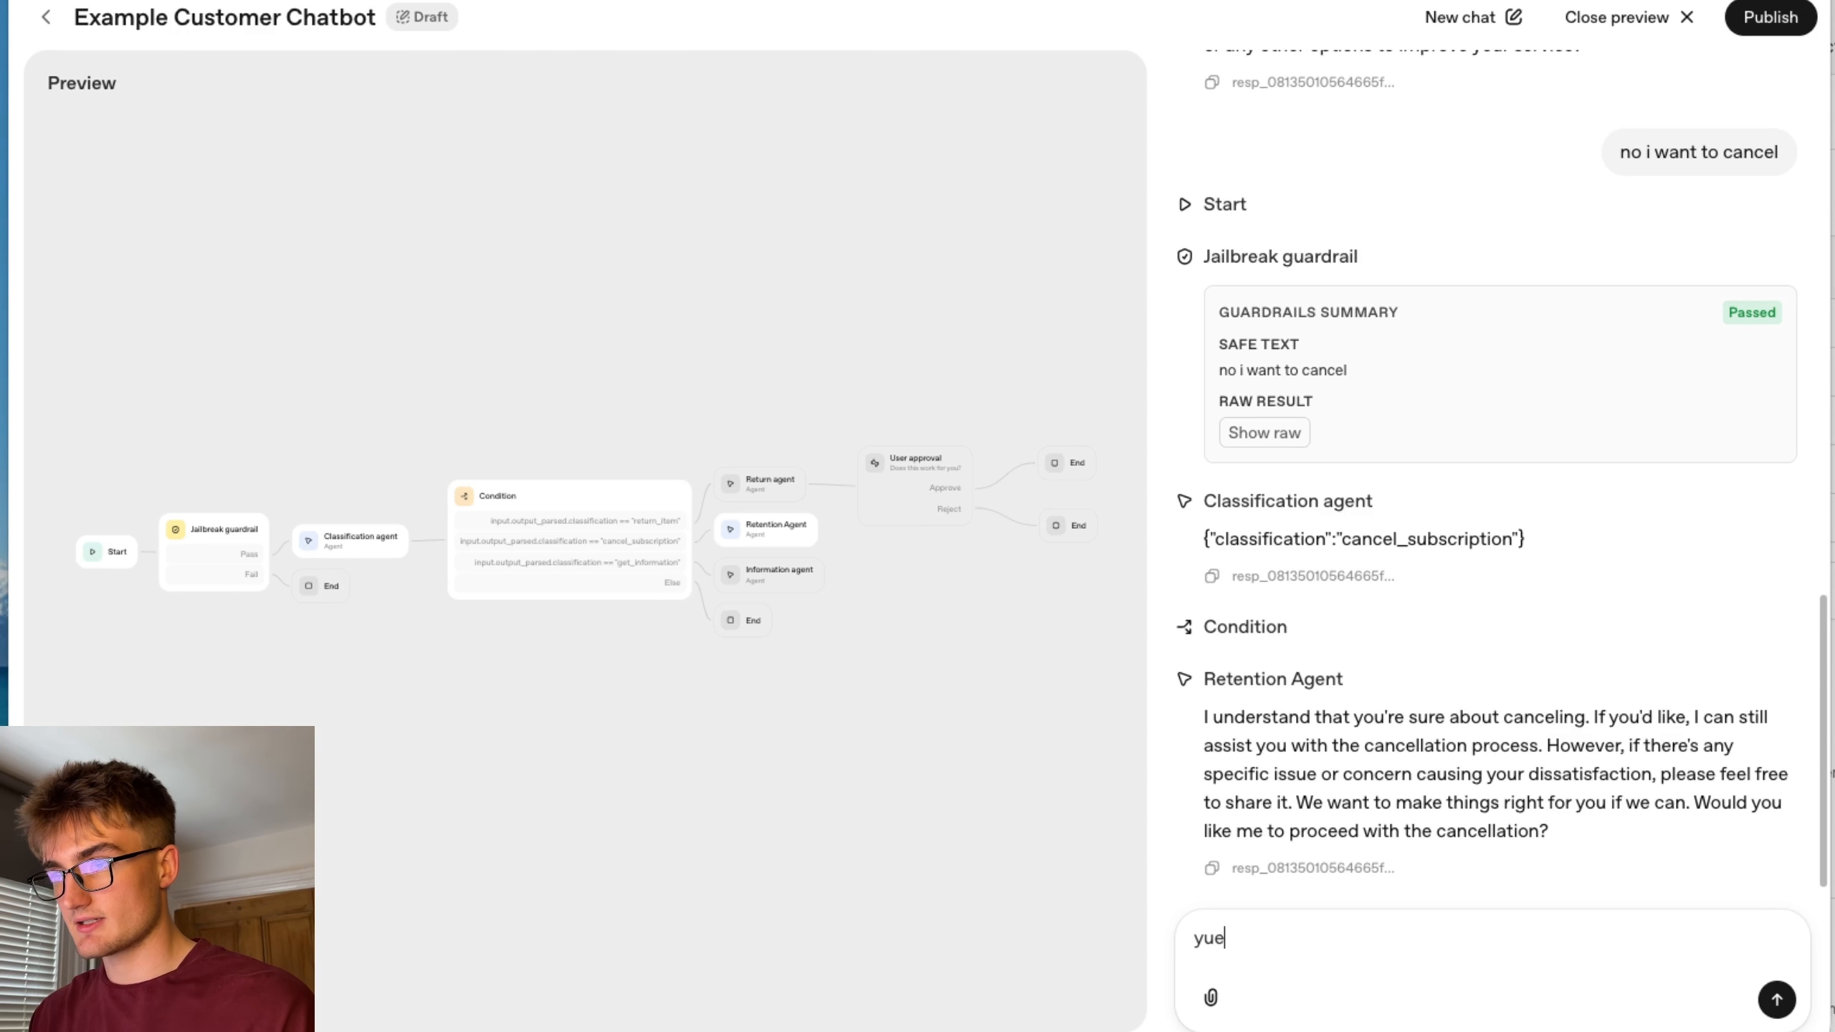
{"action": "key", "text": "Return"}
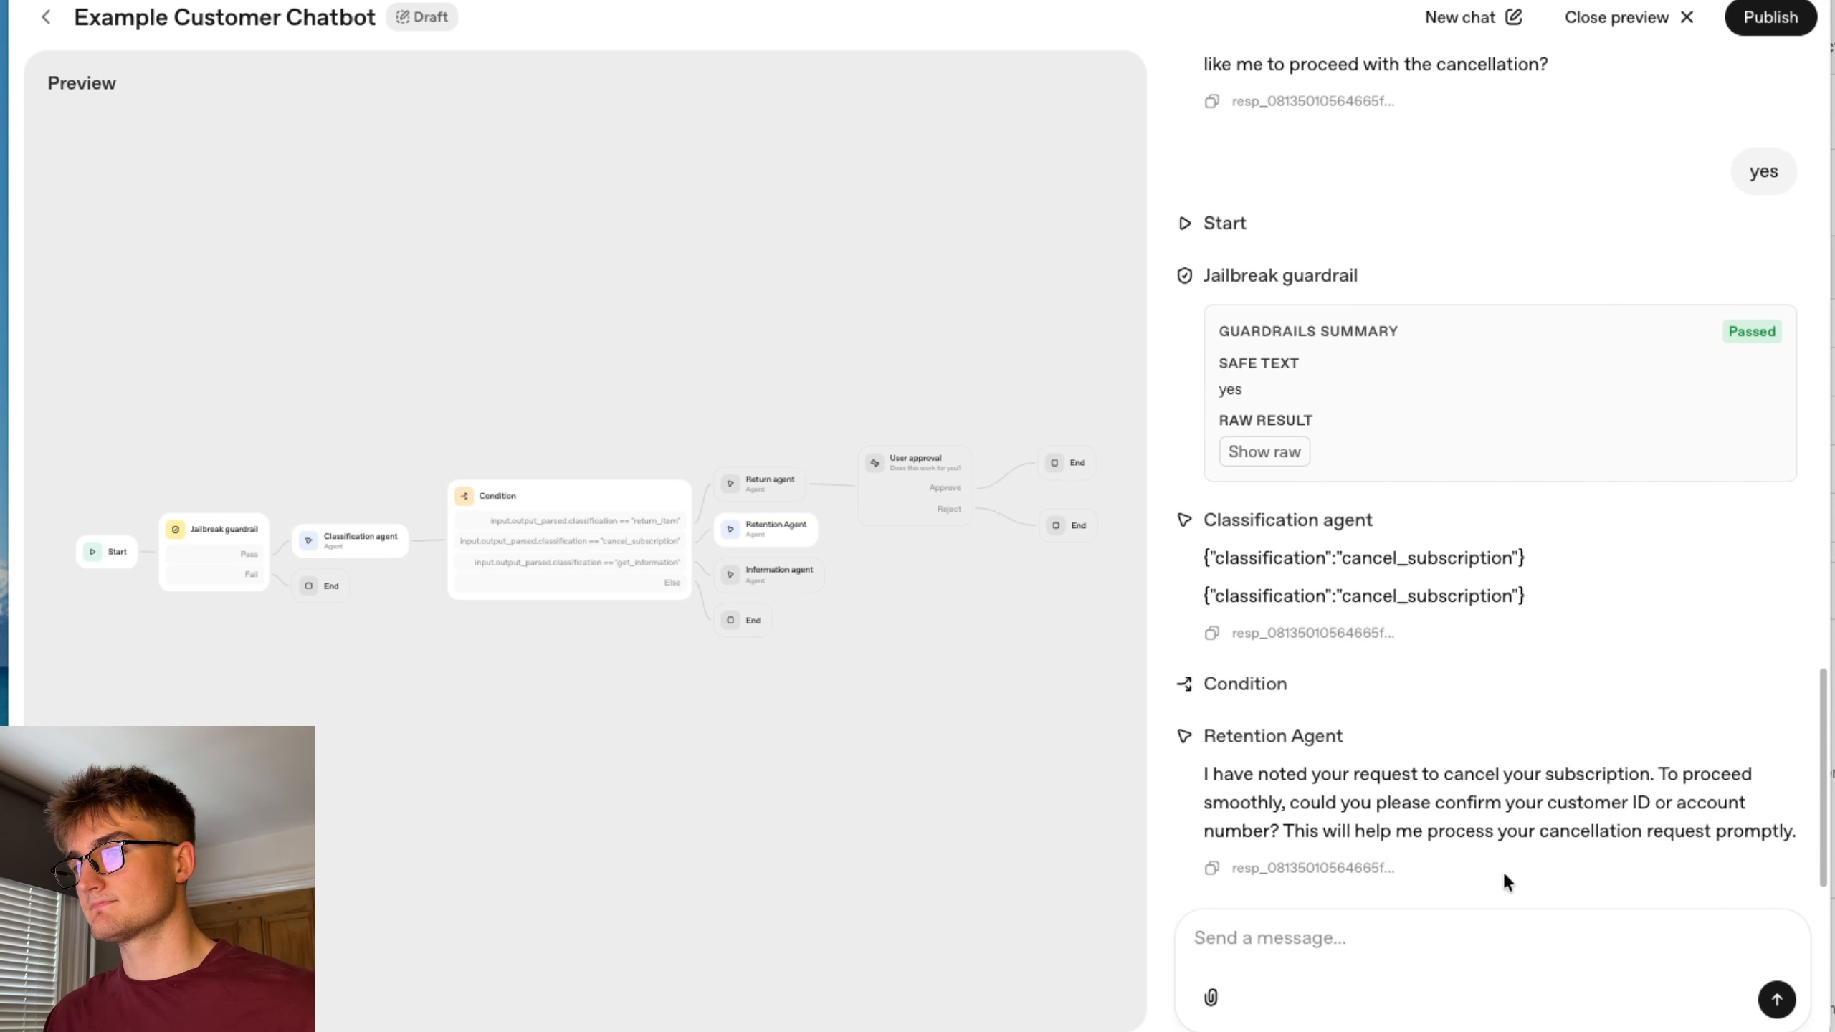
Reply to the Retention Agent with a customer ID and account number.
{"action": "left_click_drag", "start_coordinate": [1549, 804], "coordinate": [1737, 803]}
{"action": "left_click", "coordinate": [1467, 852]}
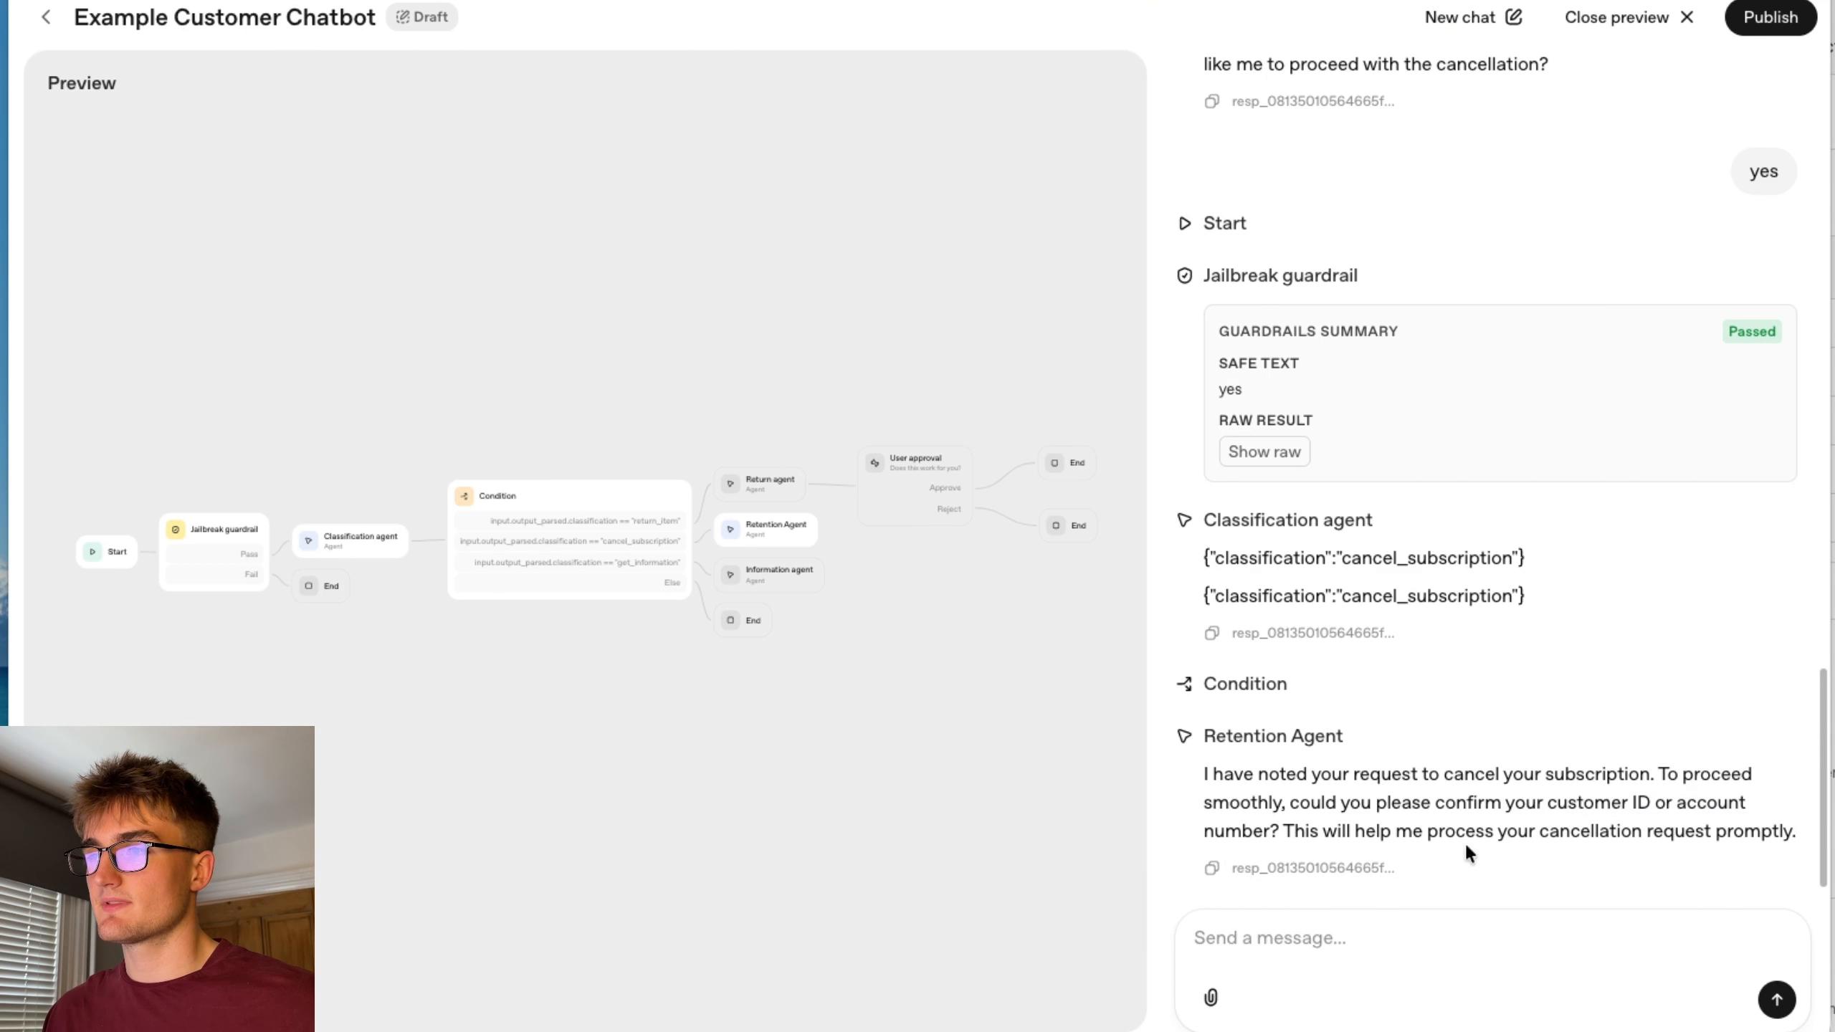
{"action": "left_click", "coordinate": [1359, 932]}
{"action": "type", "text": "123 and 123"}
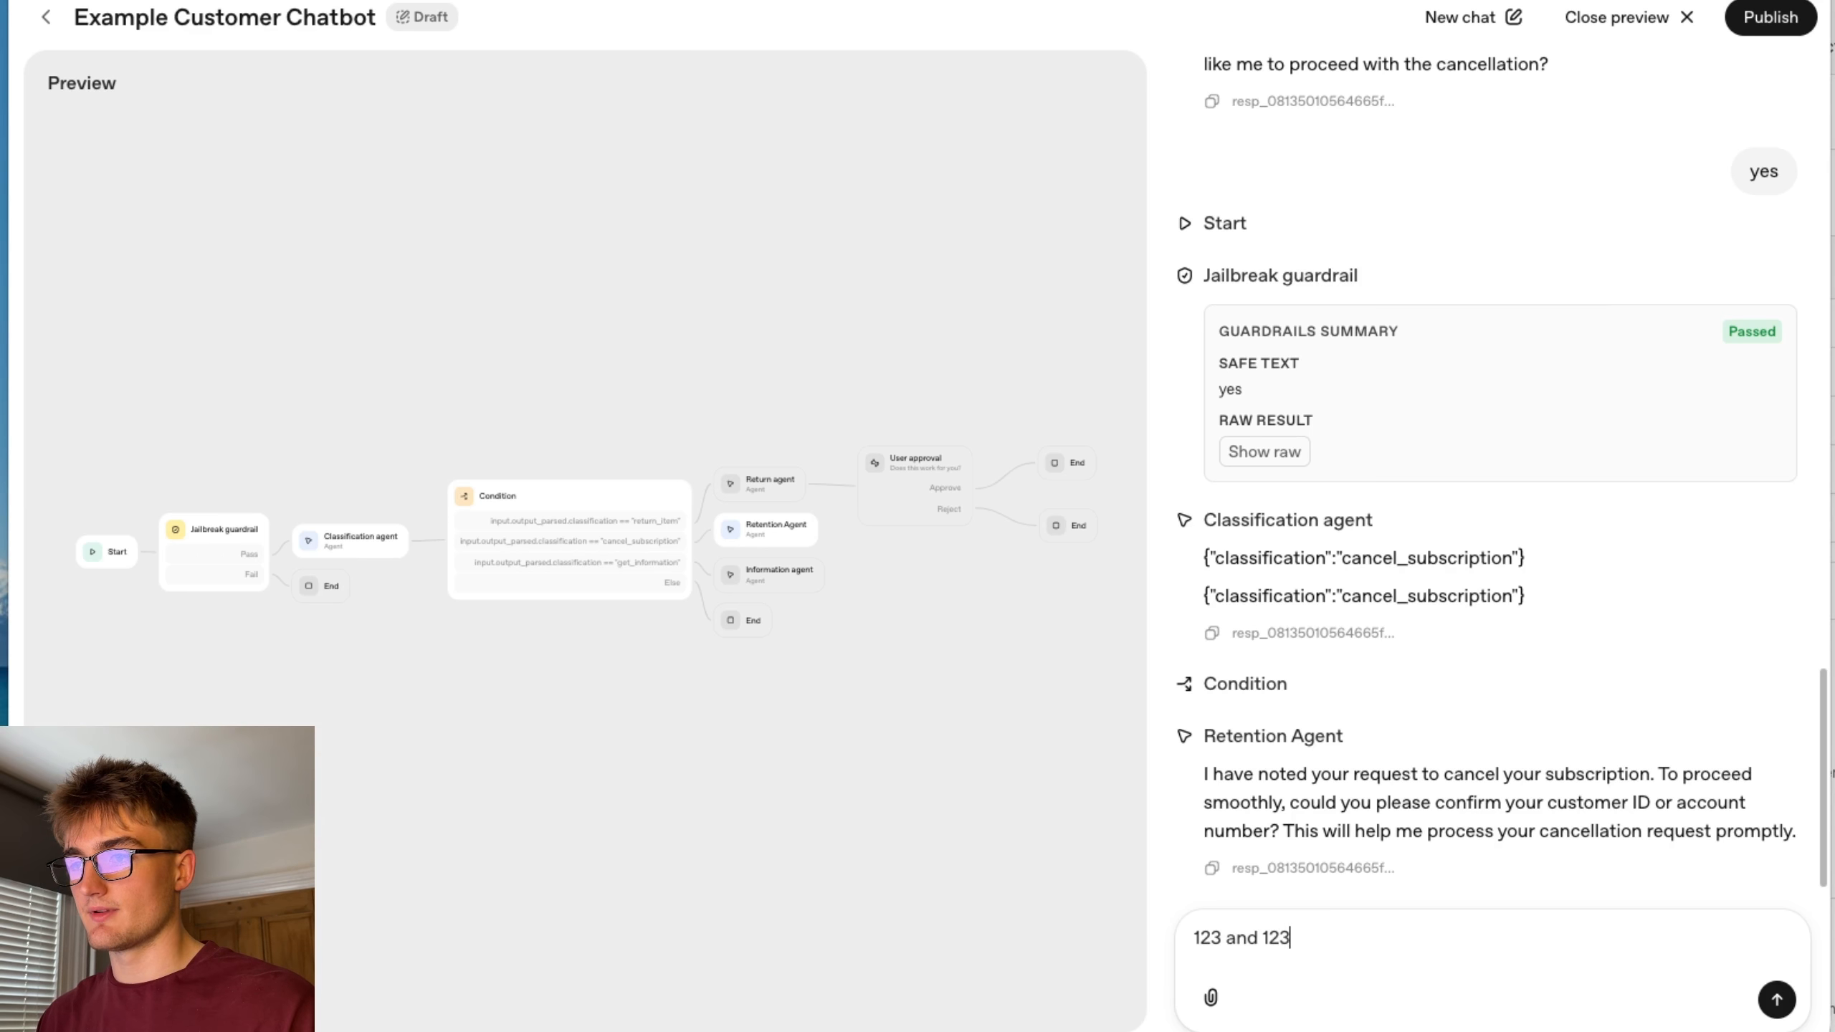
{"action": "key", "text": "Return"}
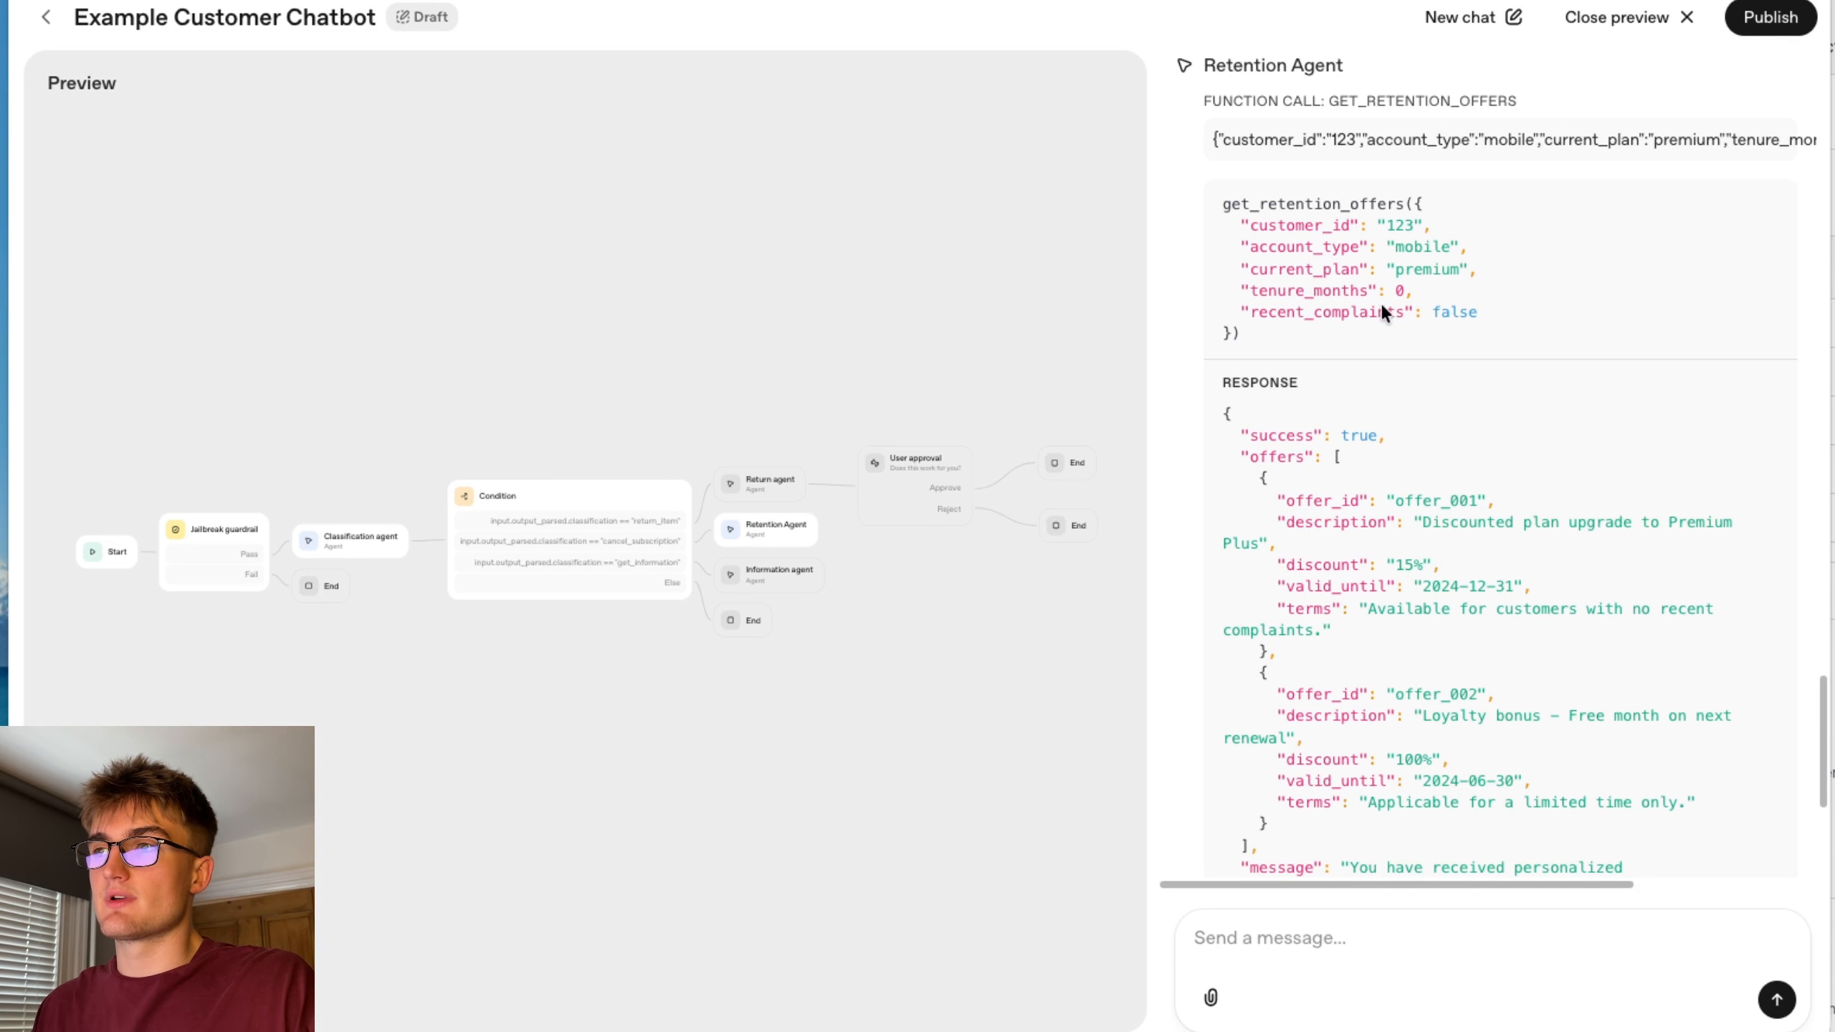
Review the get_retention_offers function call, its response, and the Retention Agent's following replies in the trace.
{"action": "scroll", "coordinate": [1393, 570], "scroll_direction": "down", "scroll_amount": 3}
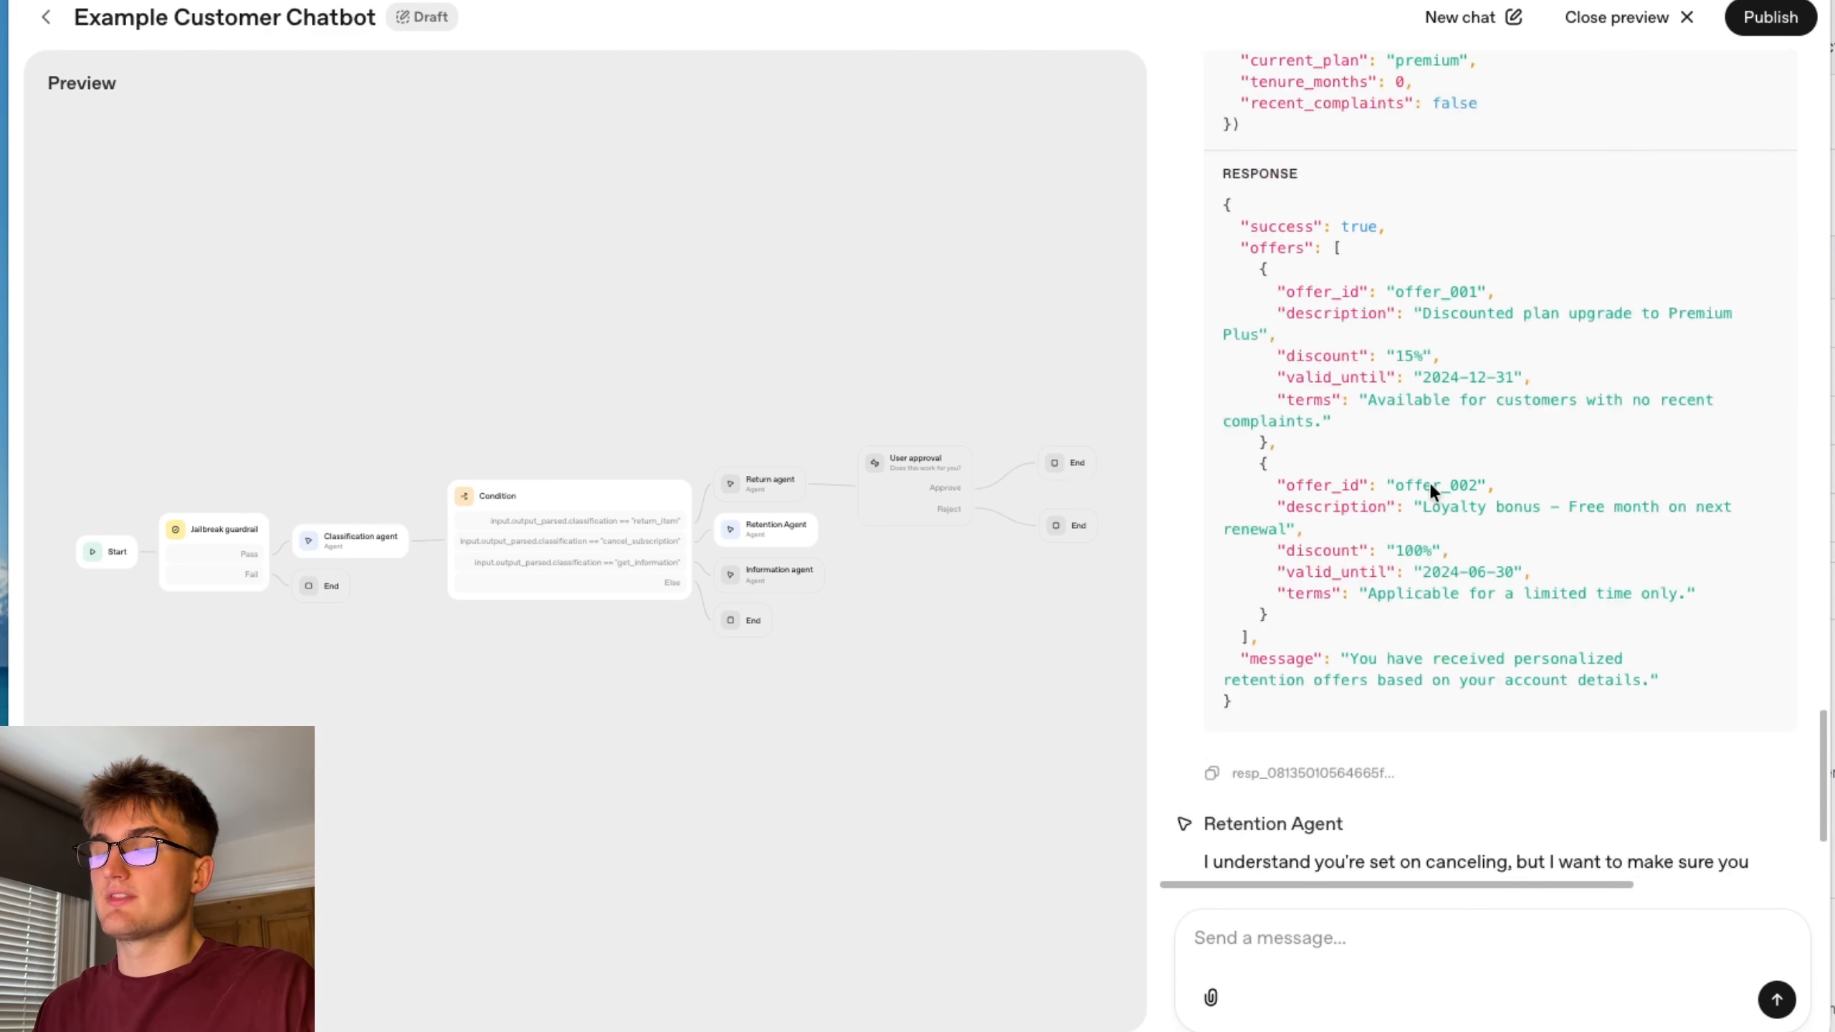
{"action": "scroll", "coordinate": [1441, 370], "scroll_direction": "up", "scroll_amount": 10}
{"action": "scroll", "coordinate": [1421, 602], "scroll_direction": "down", "scroll_amount": 12}
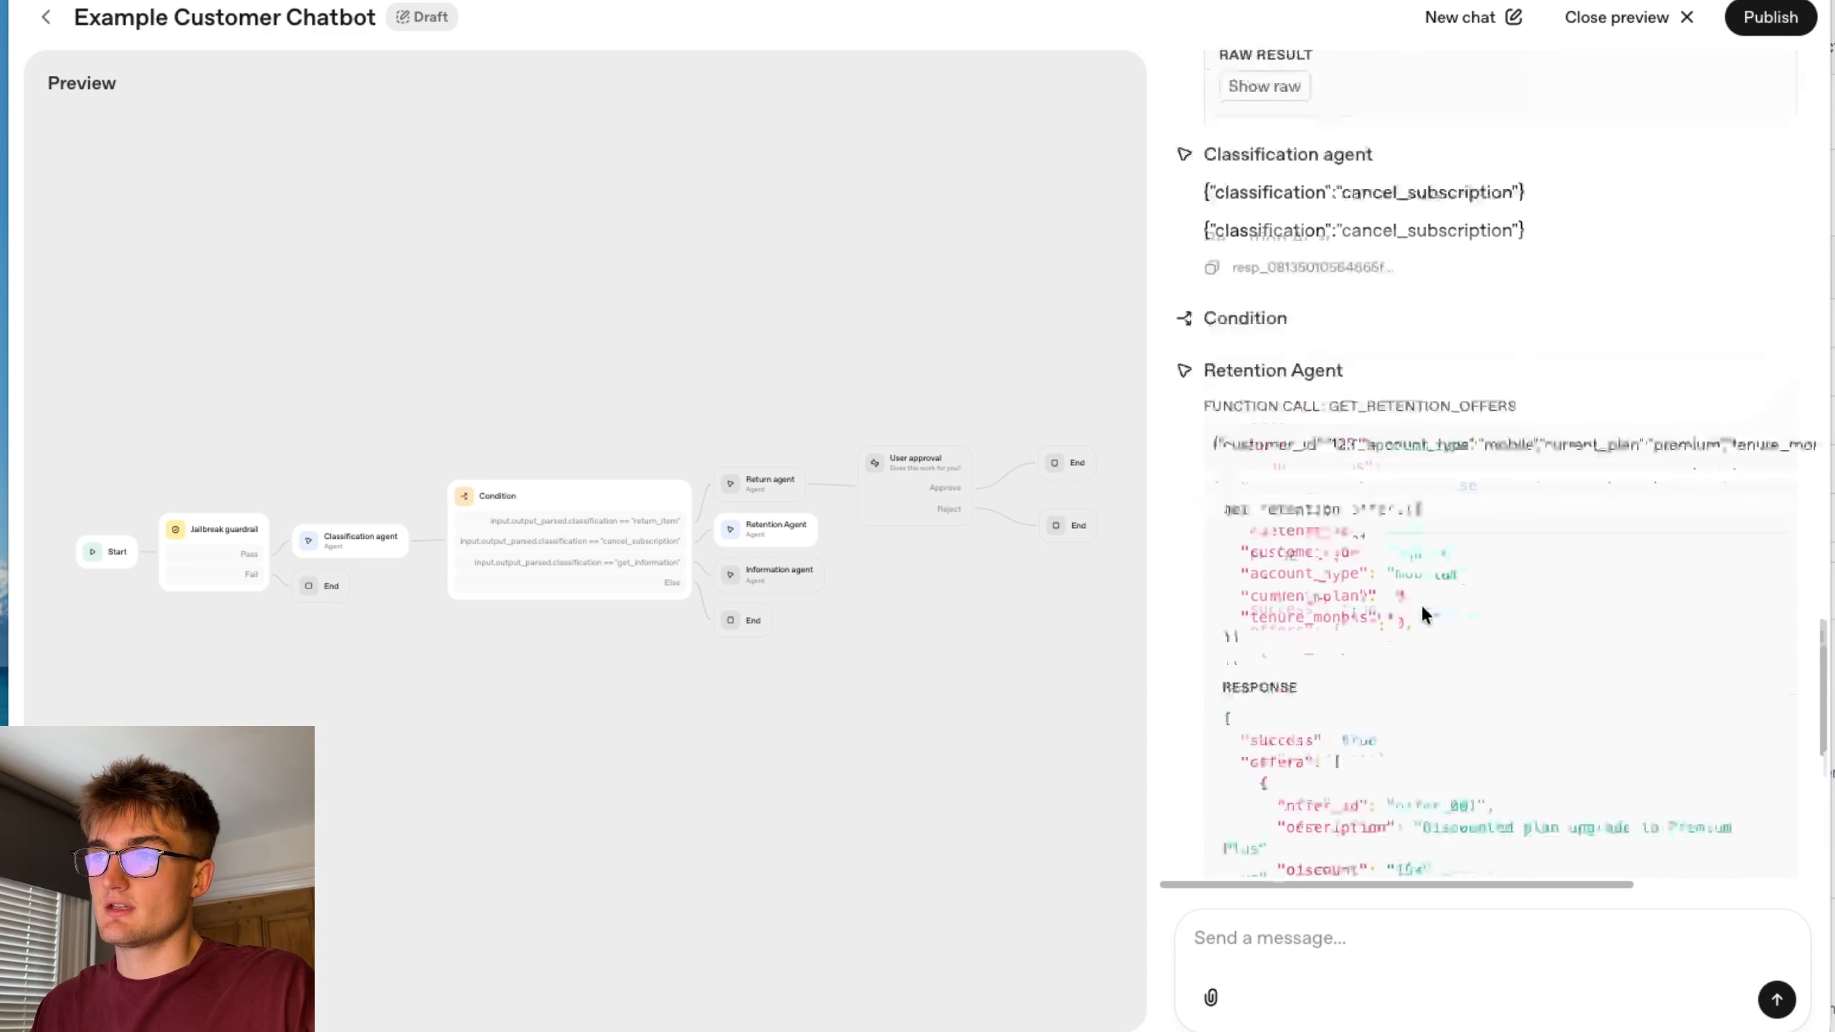
{"action": "scroll", "coordinate": [1404, 453], "scroll_direction": "up", "scroll_amount": 1}
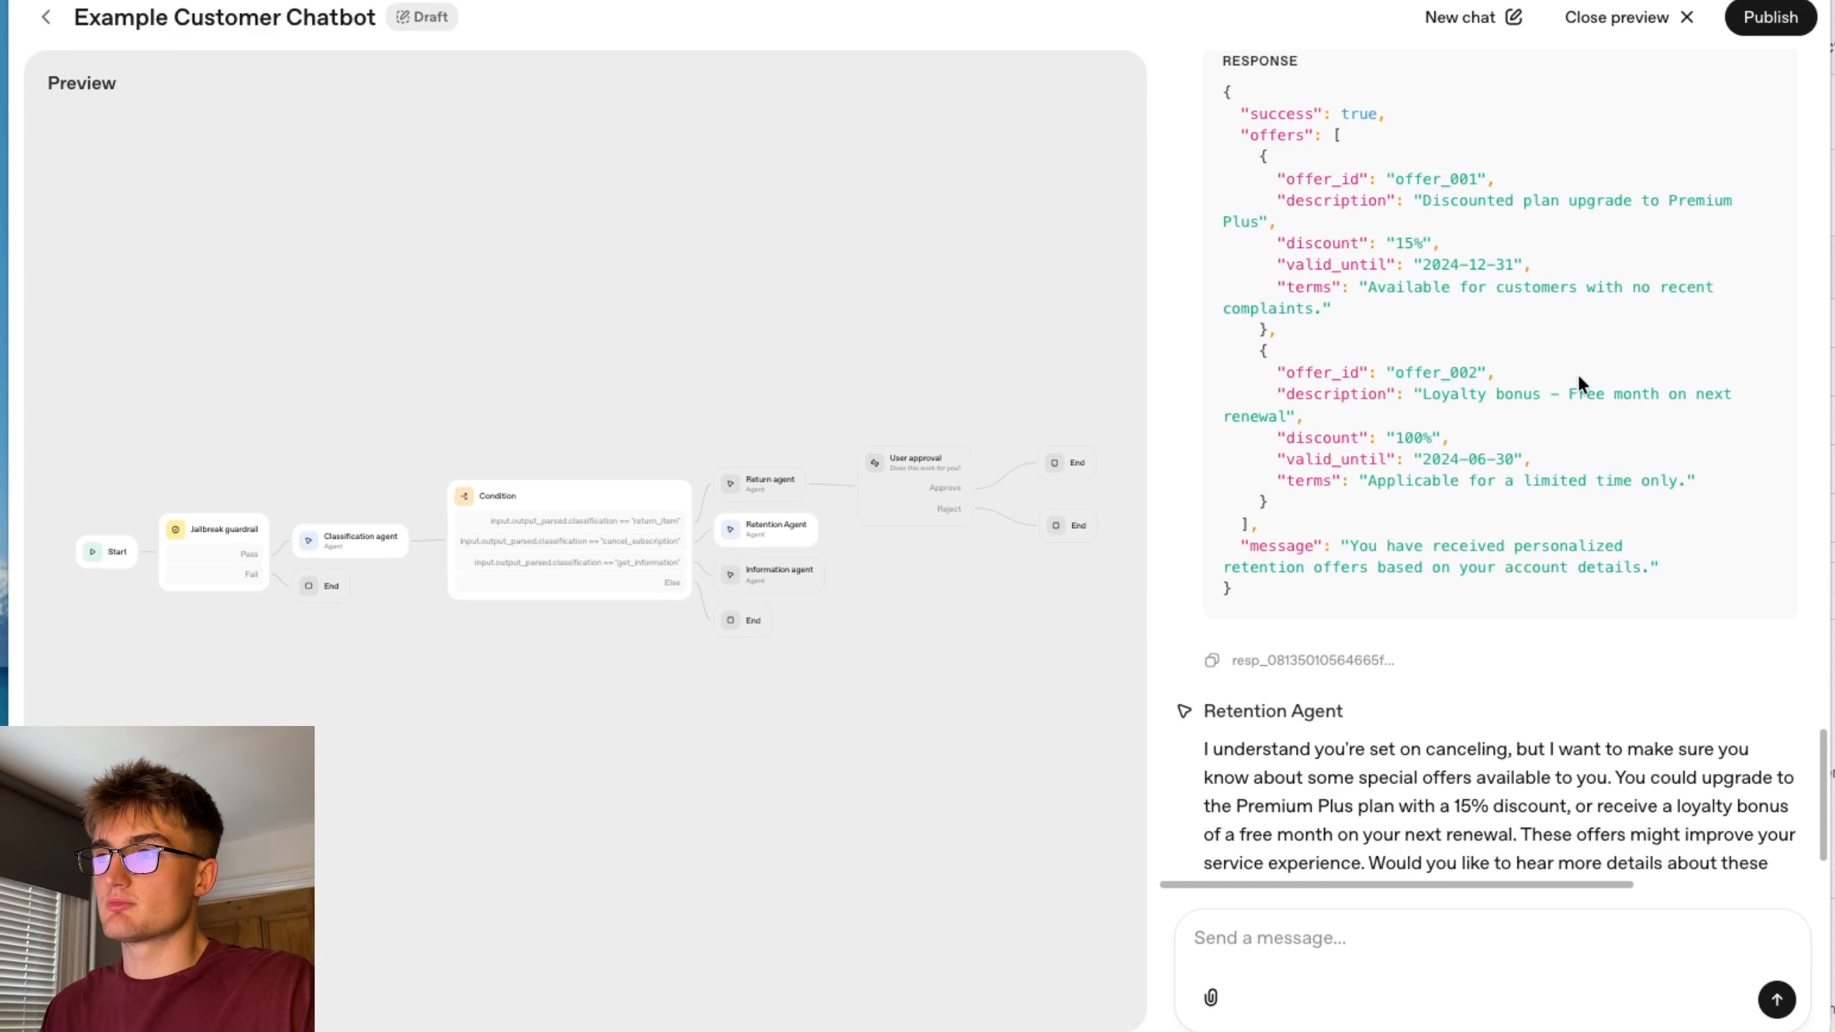
{"action": "scroll", "coordinate": [1565, 556], "scroll_direction": "down", "scroll_amount": 1}
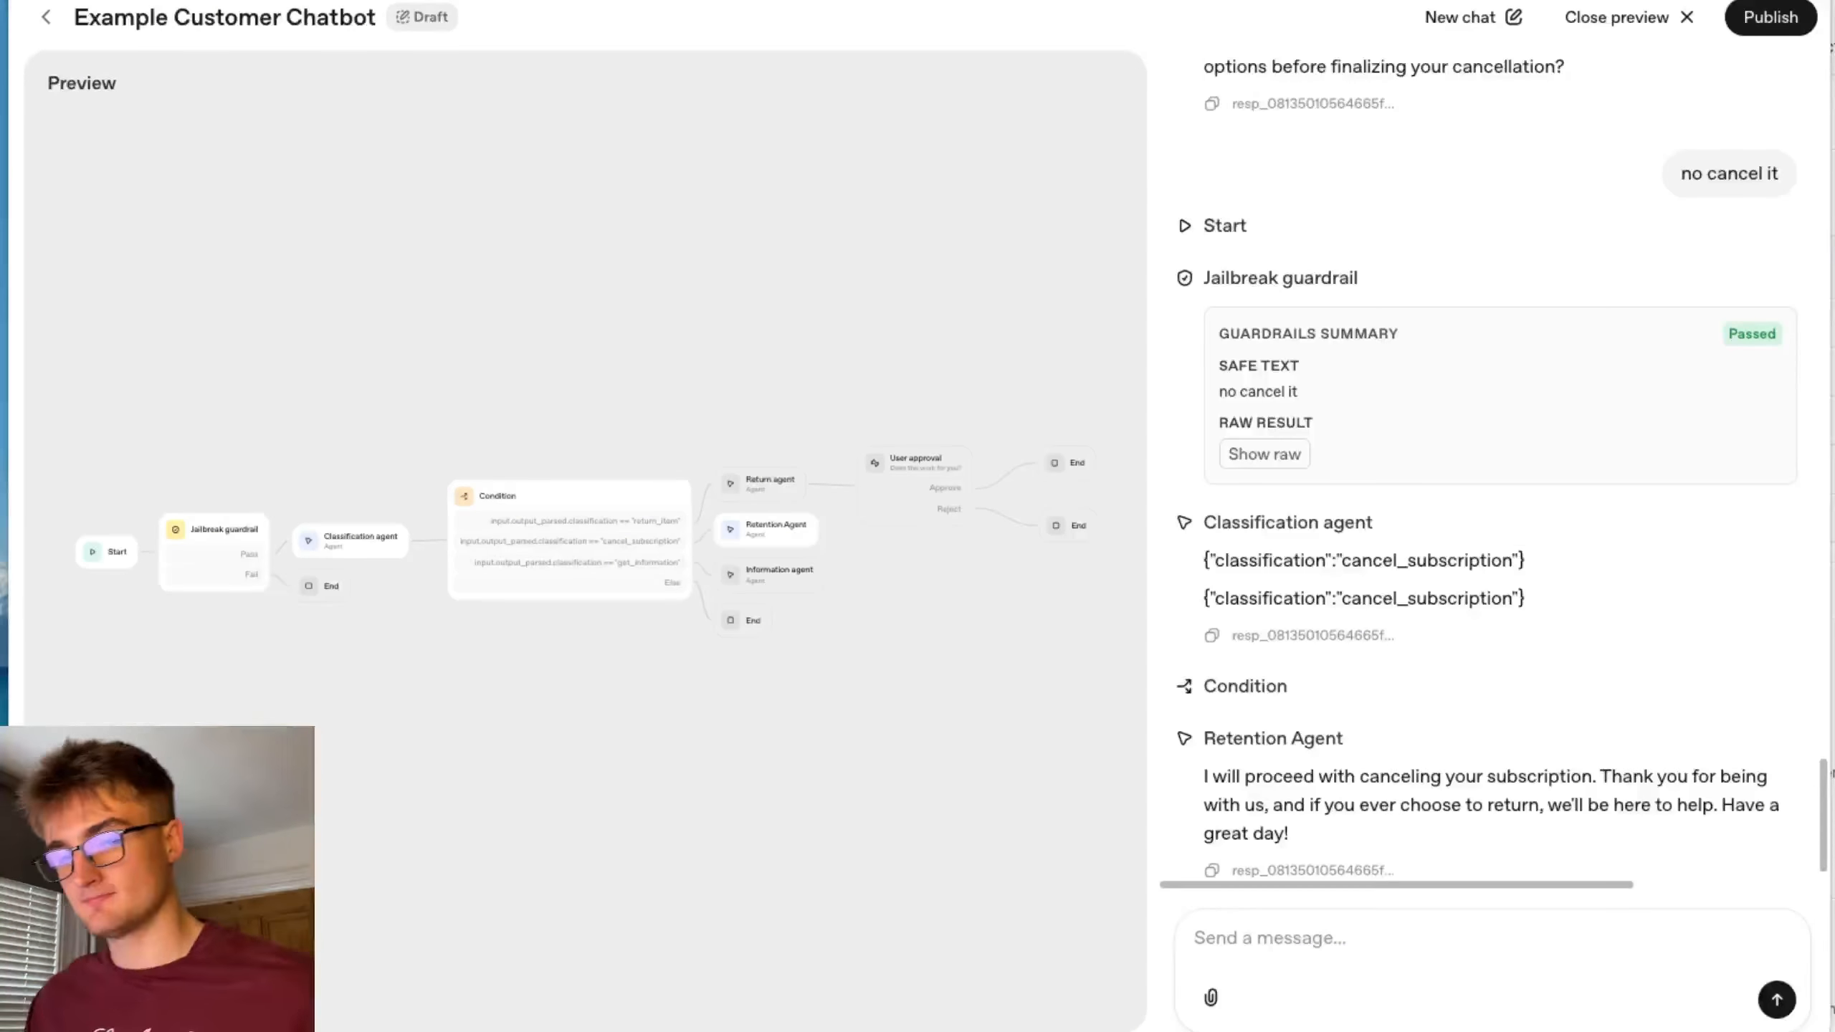
{"action": "scroll", "coordinate": [1520, 411], "scroll_direction": "up", "scroll_amount": 7}
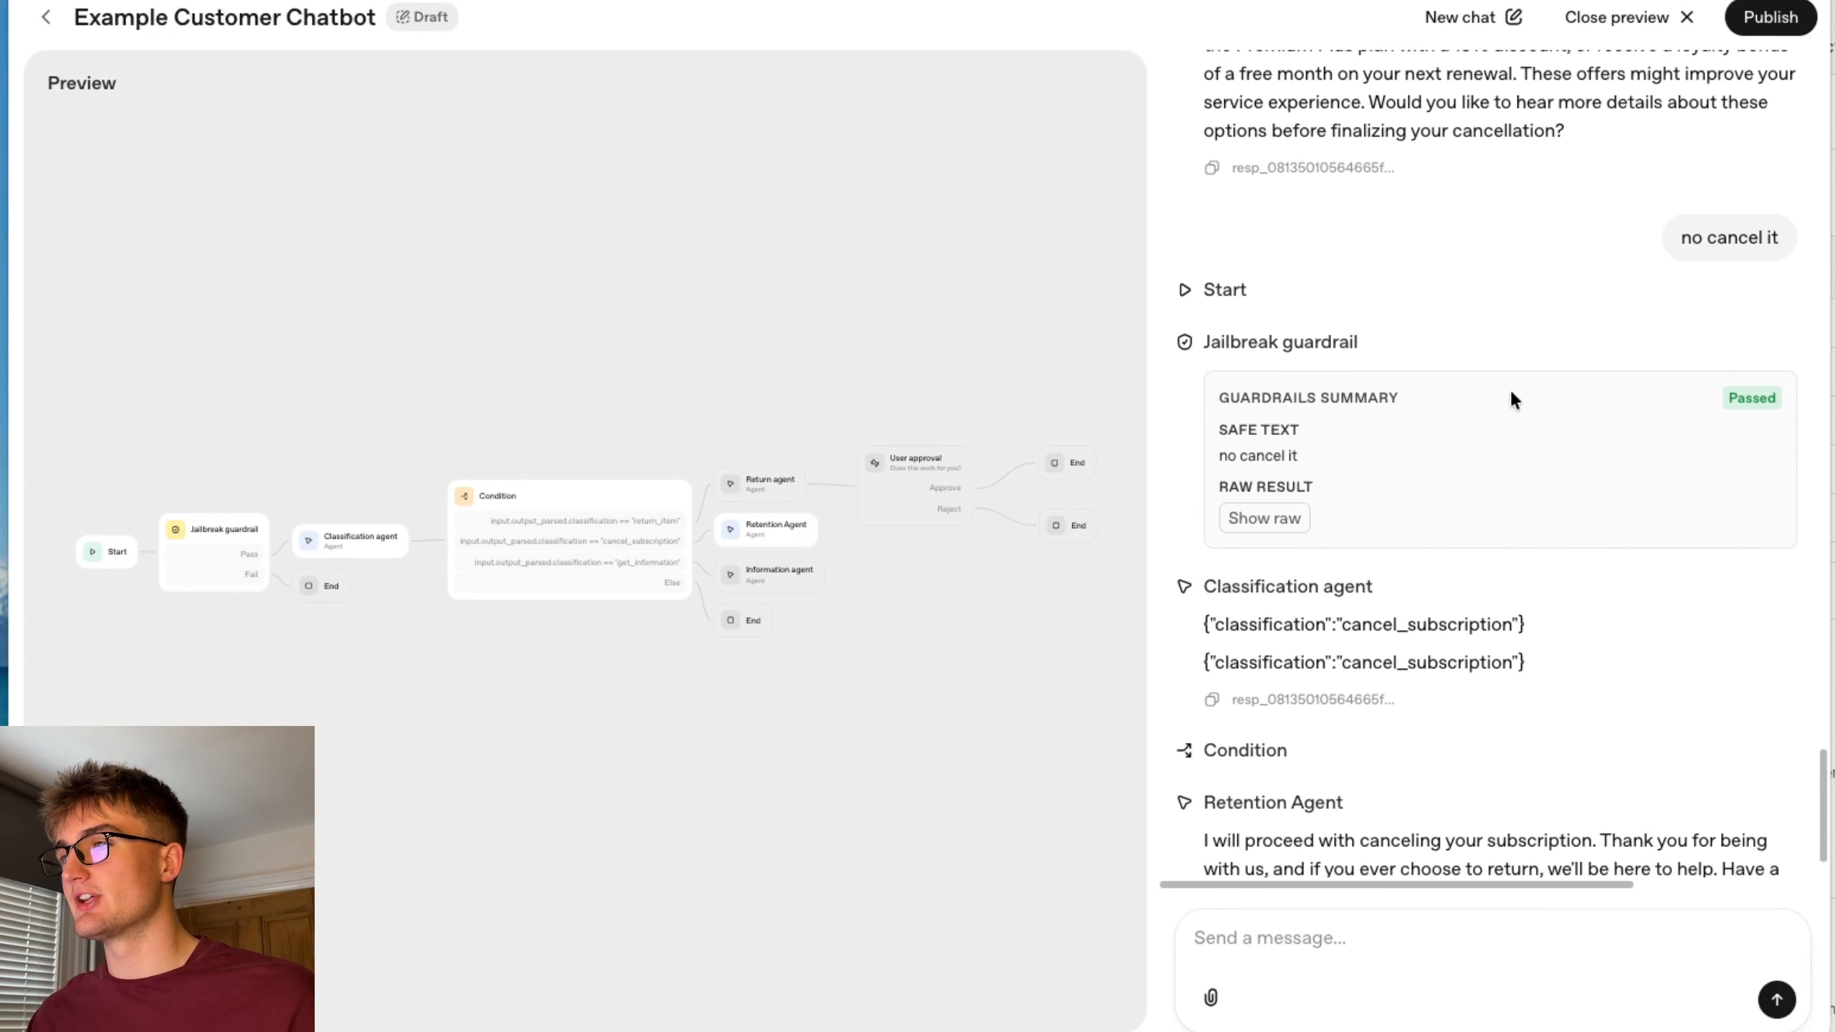
{"action": "scroll", "coordinate": [1635, 565], "scroll_direction": "down", "scroll_amount": 7}
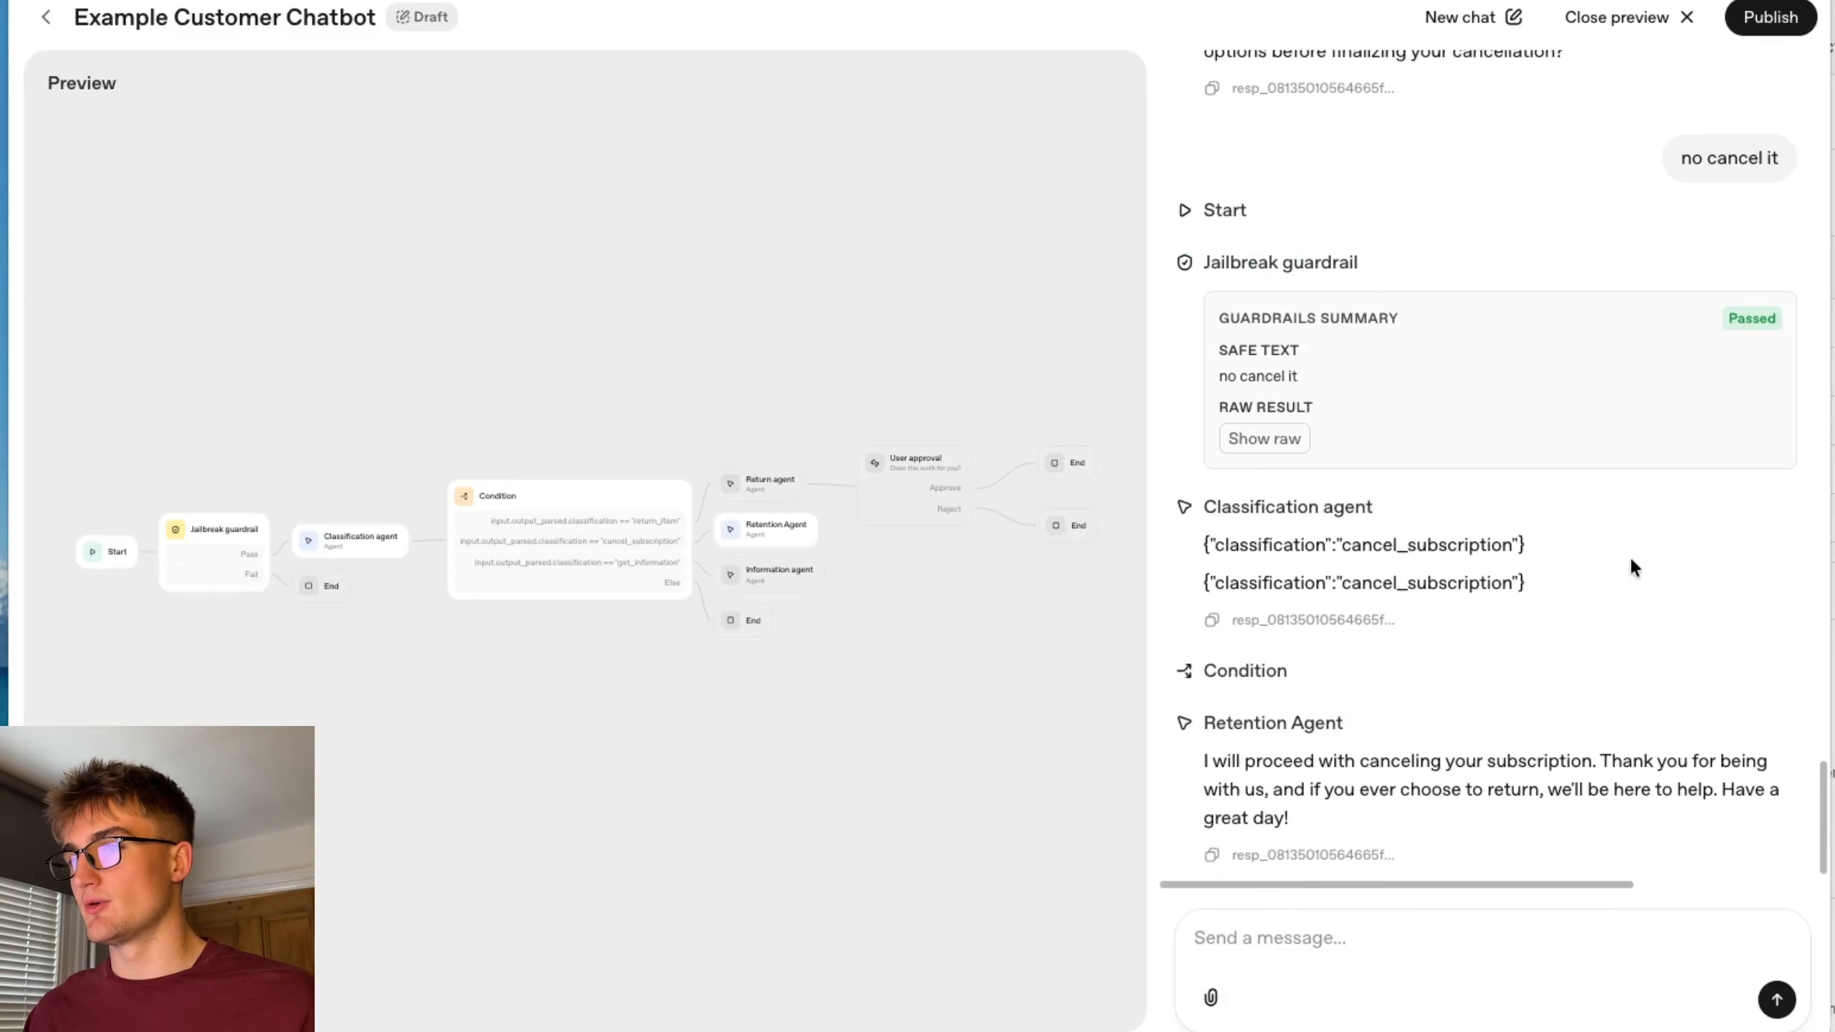